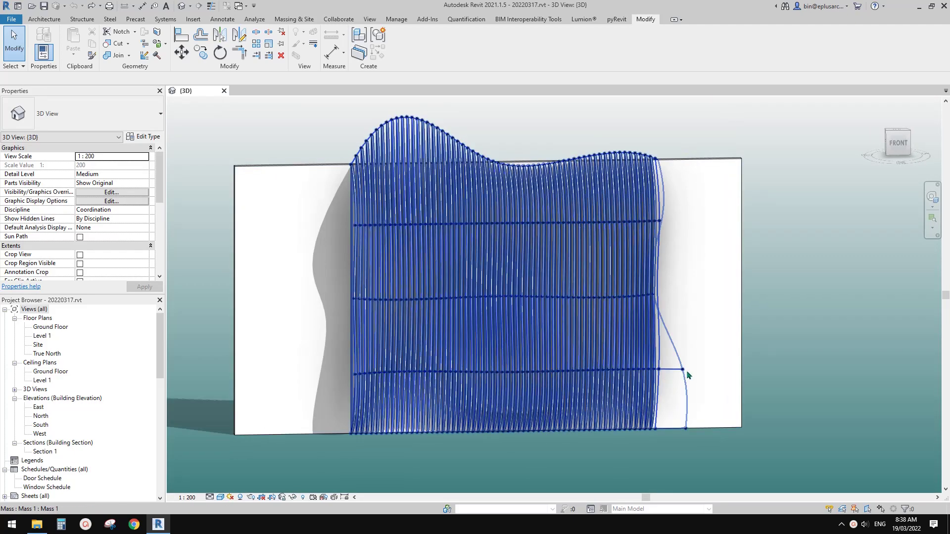
Edit the curved mass in place and delete all the vertical reference planes crossing it in the South elevation
left_click(688, 385)
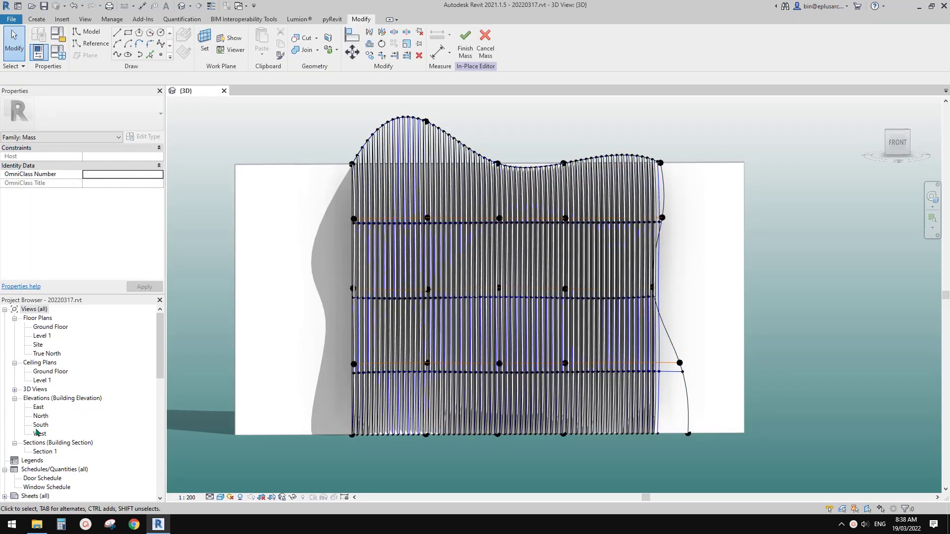
double_click(41, 425)
left_click_drag(717, 148, 407, 162)
scroll(511, 173, "up", 1)
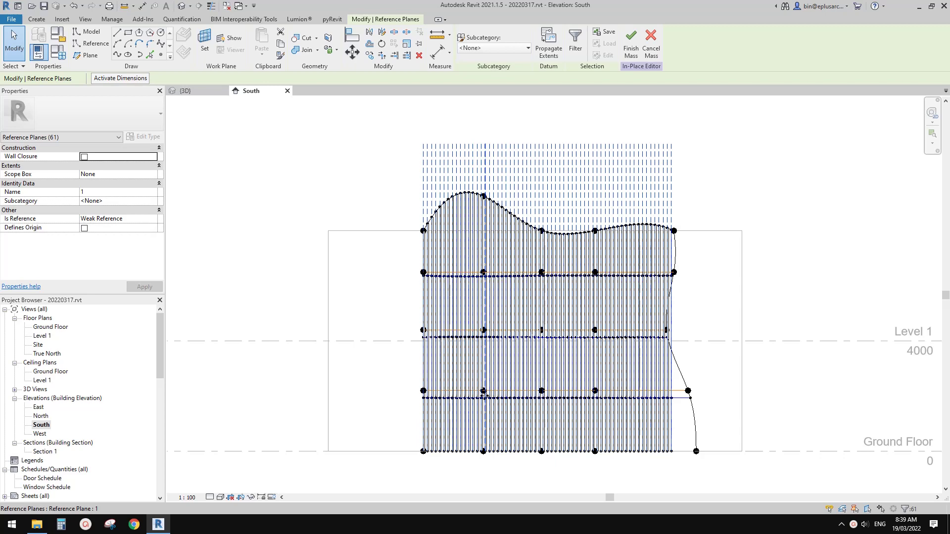
middle_click_drag(568, 303, 507, 294)
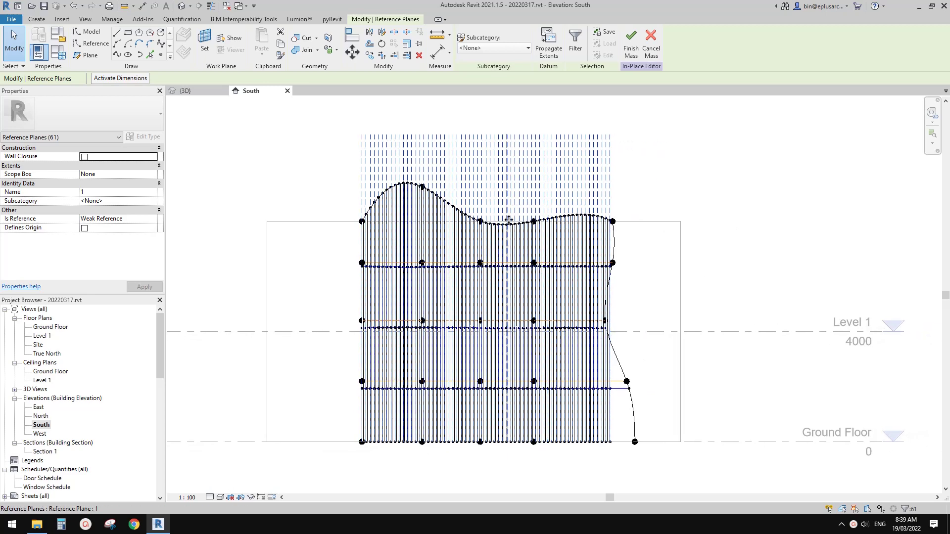
left_click(183, 10)
middle_click_drag(638, 163, 558, 187, "shift")
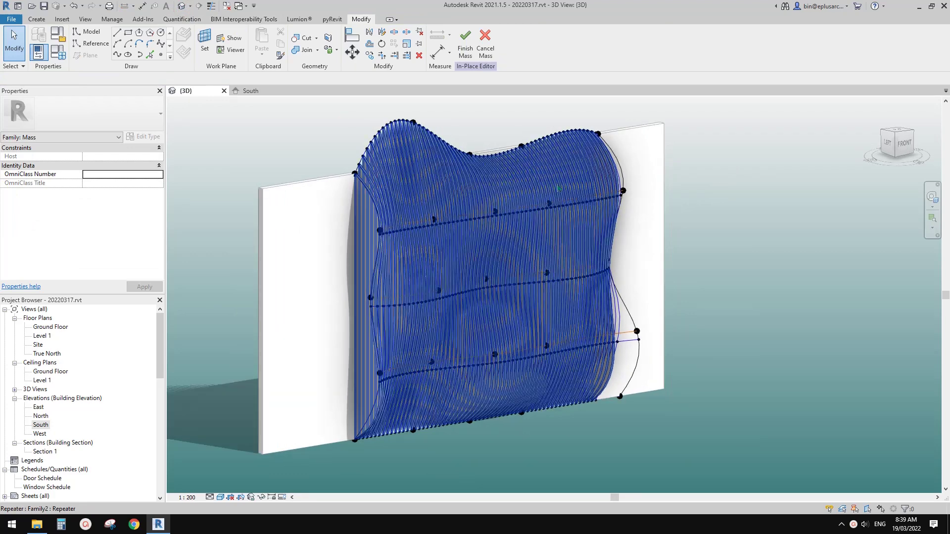
left_click(534, 182)
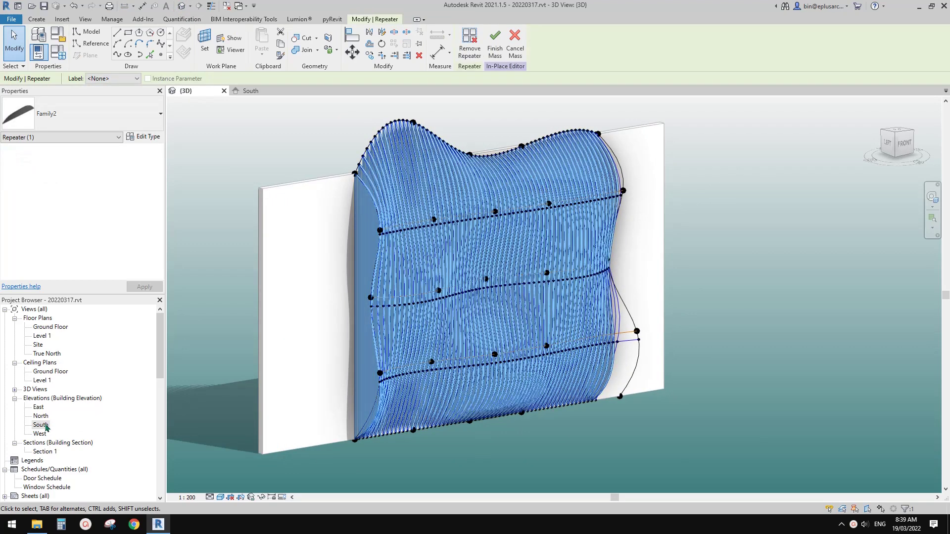
double_click(40, 425)
left_click_drag(646, 125, 328, 162)
key("Delete")
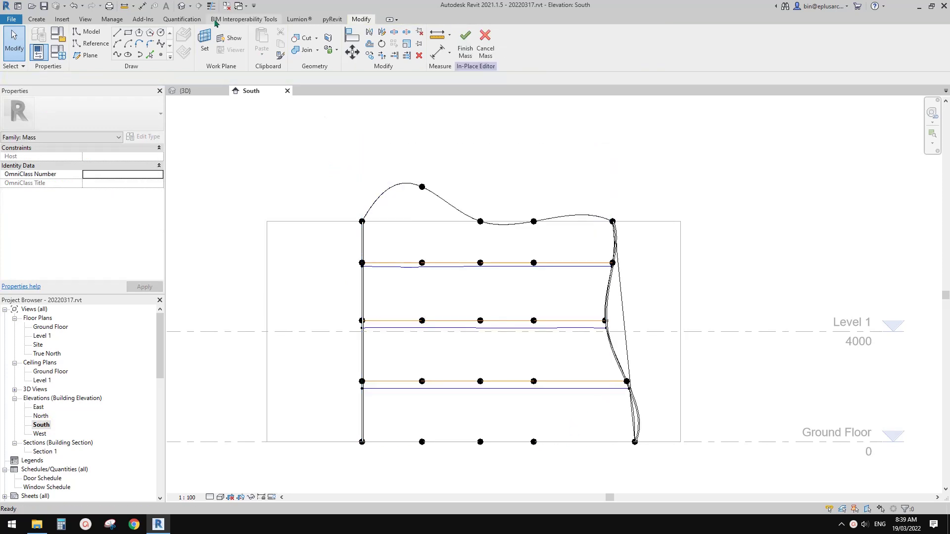
Turn on the V grid for the wavy front divided surface in the 3D view
left_click(182, 8)
middle_click_drag(407, 238, 354, 216, "shift")
left_click(378, 165)
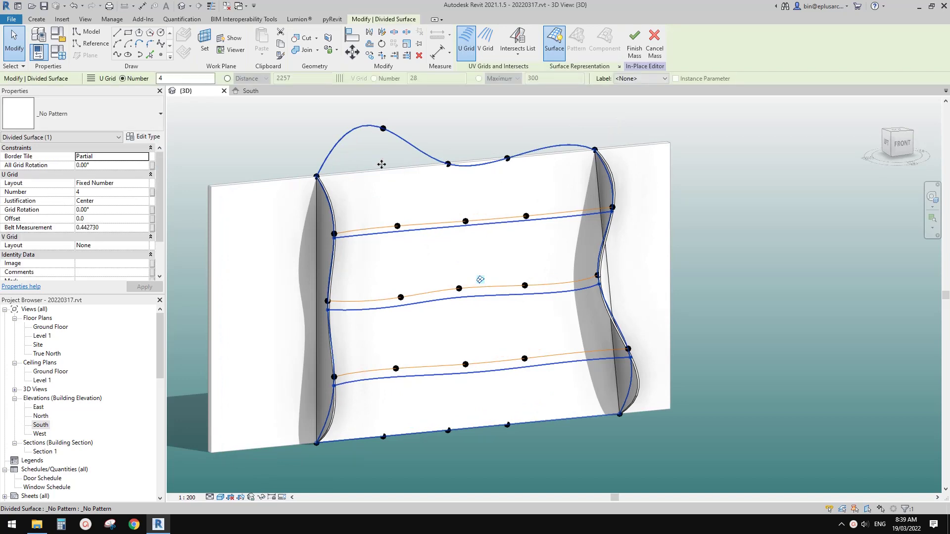
middle_click_drag(389, 165, 471, 158, "shift")
left_click(489, 42)
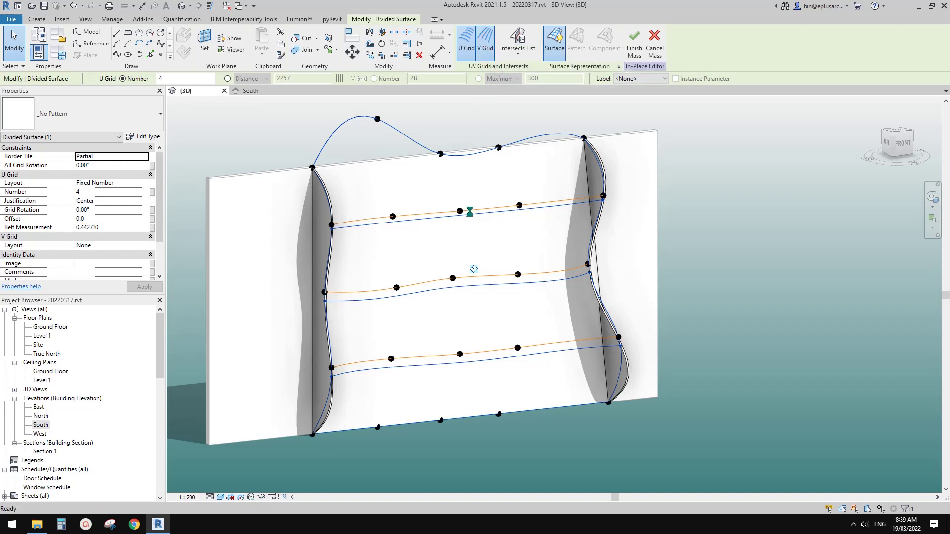
mouse_move(505, 330)
middle_mouse_down("shift")
mouse_move(502, 337)
mouse_move(564, 337)
middle_mouse_up("shift")
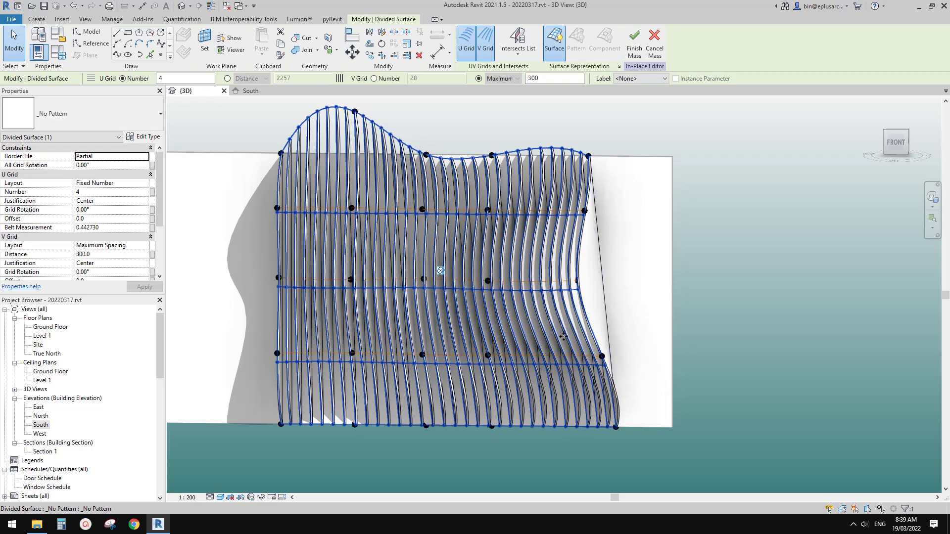
Select a single repeated fin near the middle of the surface and open its family for editing
middle_click_drag(600, 363, 494, 306, "shift")
scroll(522, 230, "up", 2)
left_click(505, 215)
key("Escape")
left_click(478, 229)
scroll(498, 369, "down", 1)
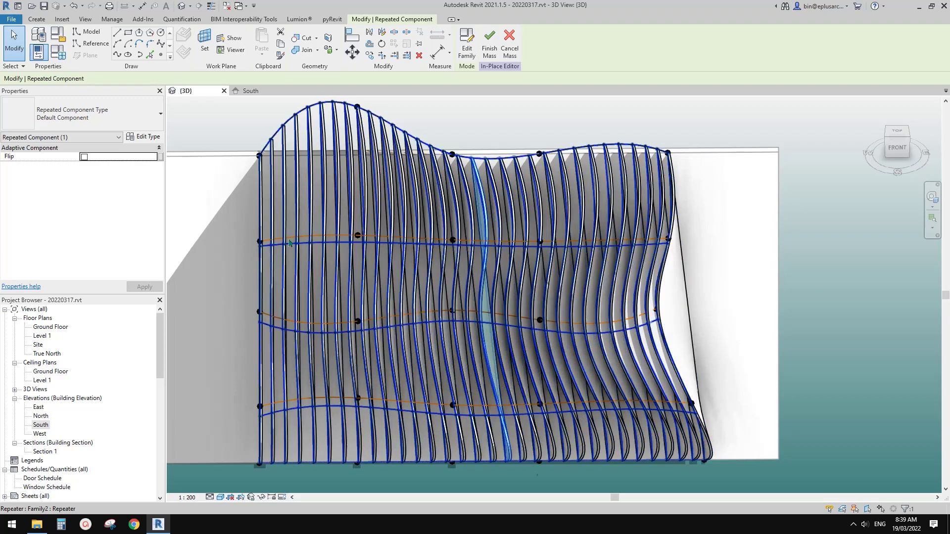
middle_click_drag(493, 296, 489, 232, "shift")
key("Escape")
left_click(472, 284)
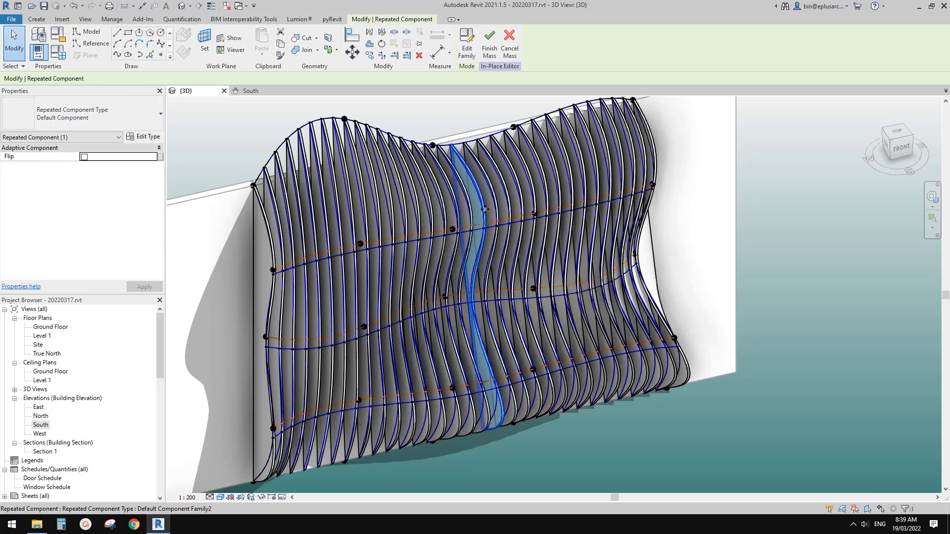
left_click(467, 46)
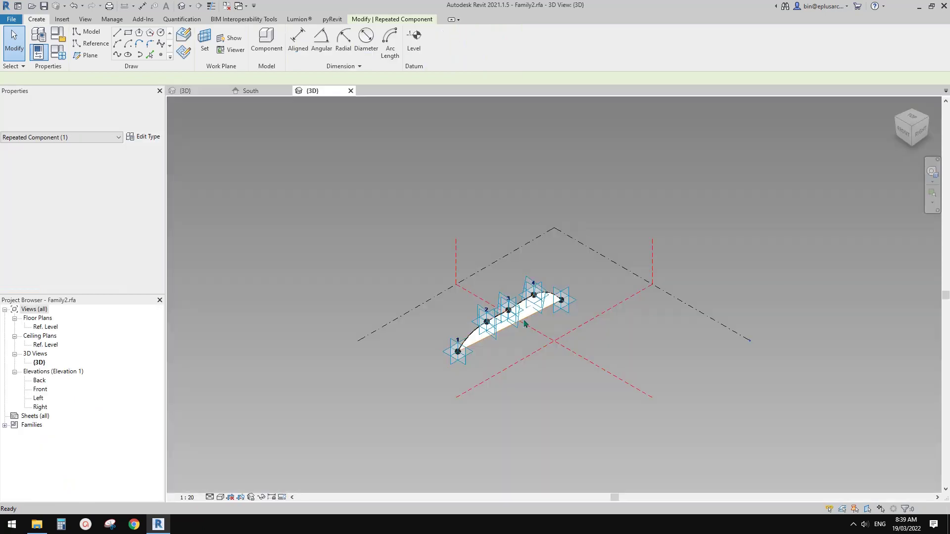
Examine the fin form and the order and planes of its five adaptive points from several angles
middle_click_drag(562, 337, 584, 316, "shift")
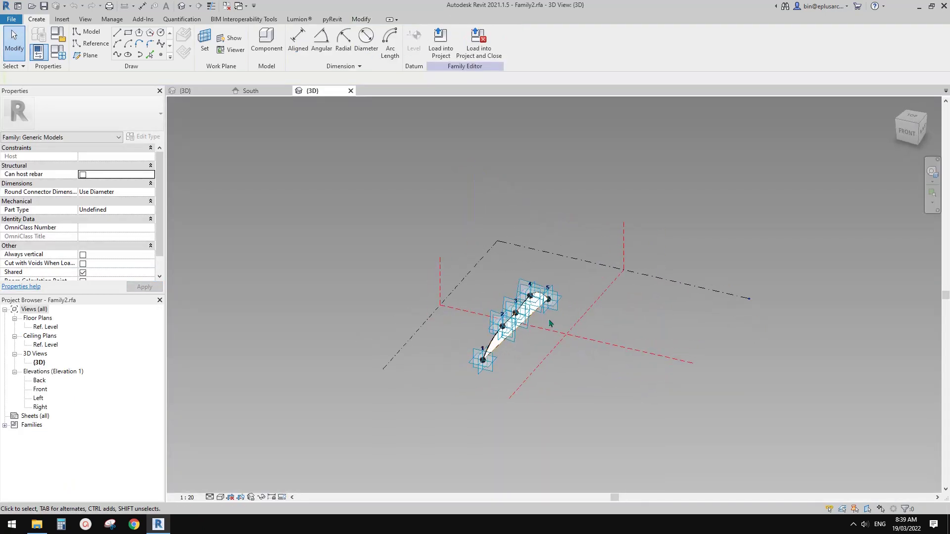
scroll(534, 324, "up", 4)
middle_click_drag(521, 328, 474, 294, "shift")
key("Escape")
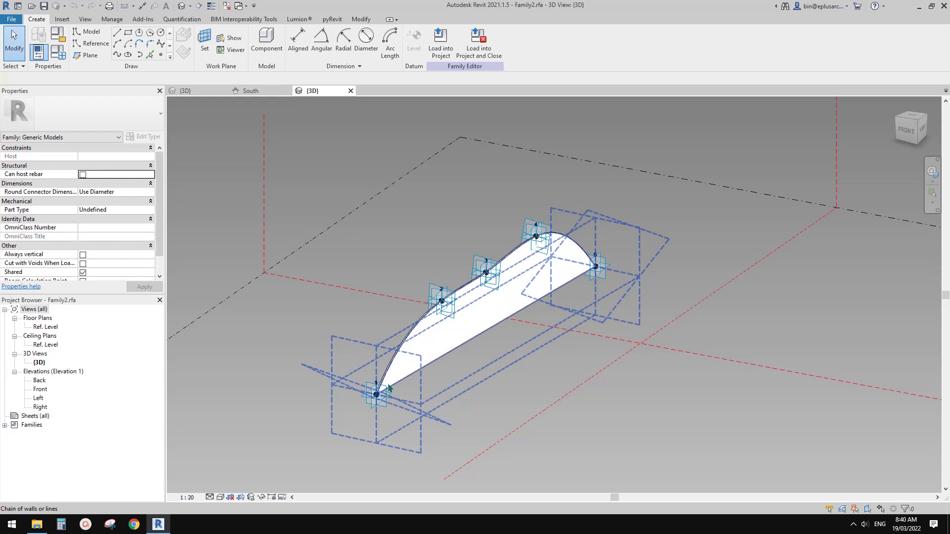
middle_click_drag(465, 310, 479, 327, "shift")
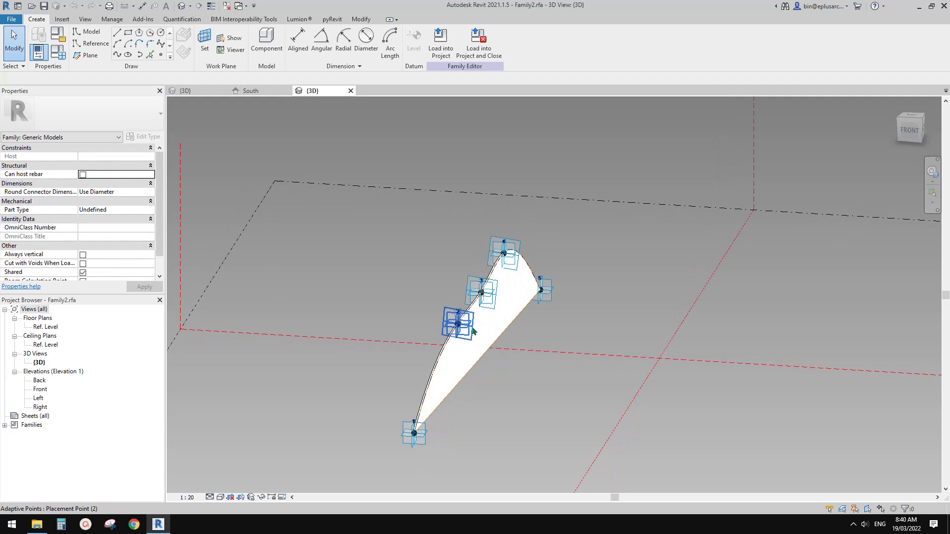
middle_click_drag(478, 334, 450, 333, "shift")
middle_click_drag(532, 245, 435, 318, "shift")
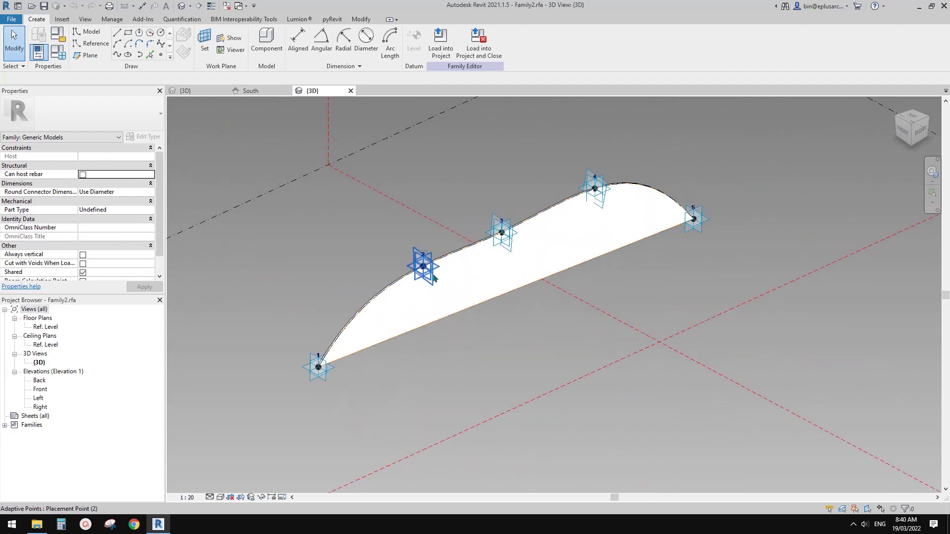
middle_click_drag(433, 278, 488, 274, "shift")
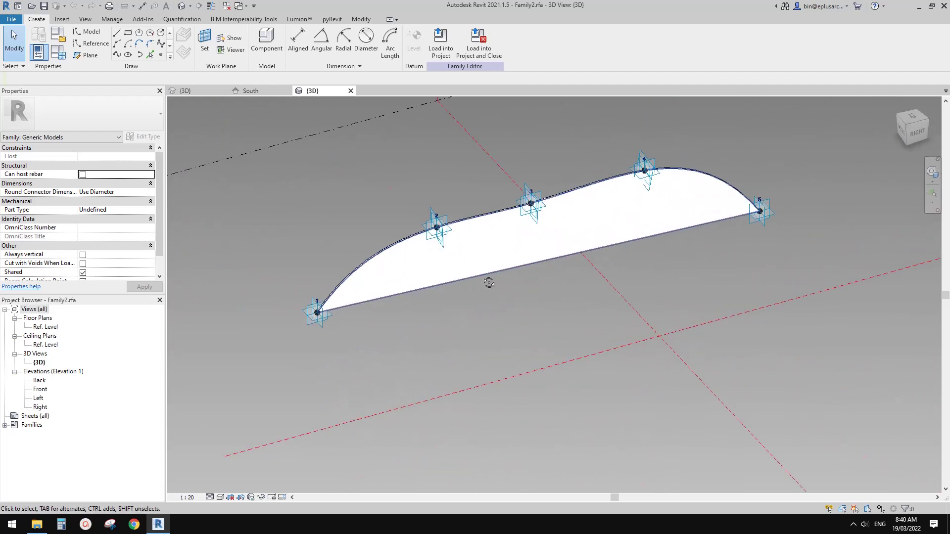
Delete the solid fin form from the family, keeping its reference lines and adaptive points
left_click(482, 246)
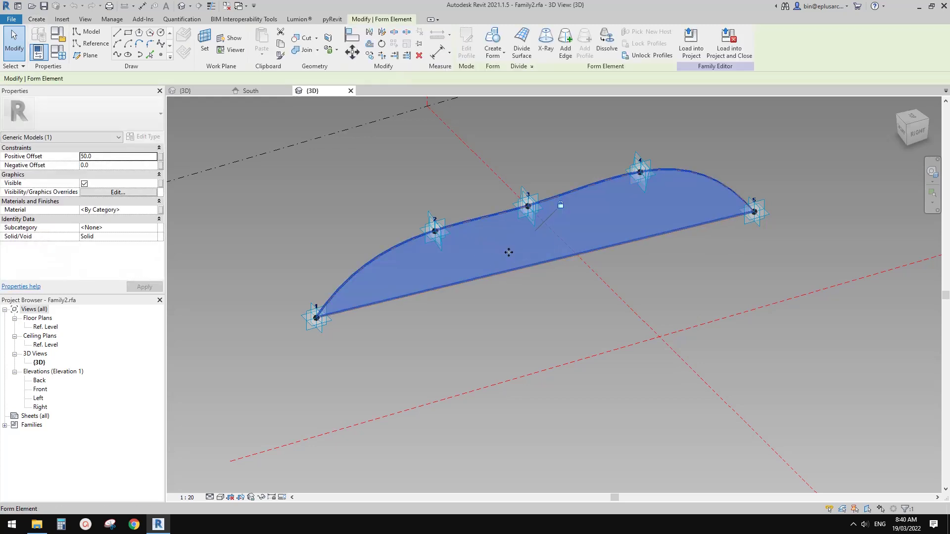
key("Delete")
middle_click_drag(513, 255, 460, 360, "shift")
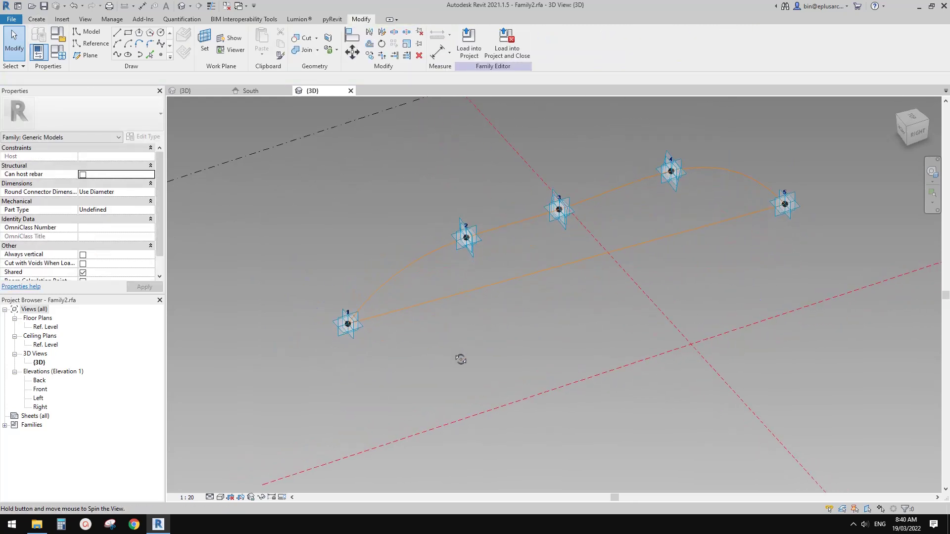
Inspect adaptive point 1, then delete the curved reference line running through adaptive points 1 to 5
left_click(352, 338)
middle_click_drag(353, 338, 392, 284, "shift")
scroll(316, 294, "up", 1)
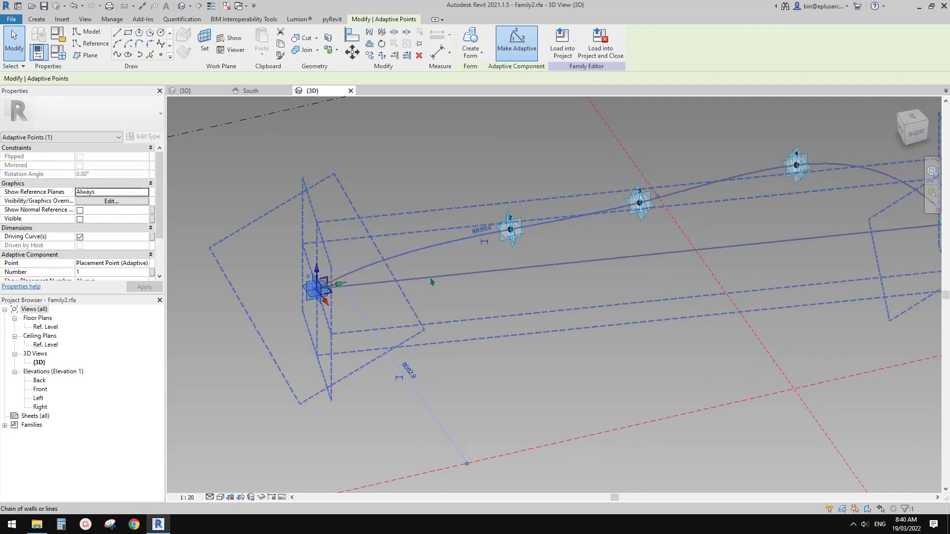
key("Escape")
middle_click_drag(321, 296, 447, 292, "shift")
middle_click_drag(712, 267, 478, 290, "shift")
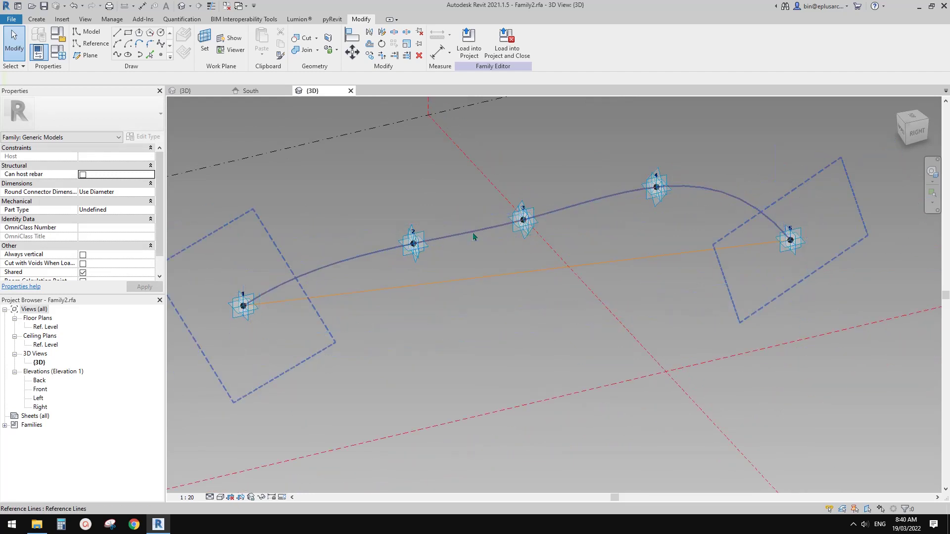
left_click(473, 237)
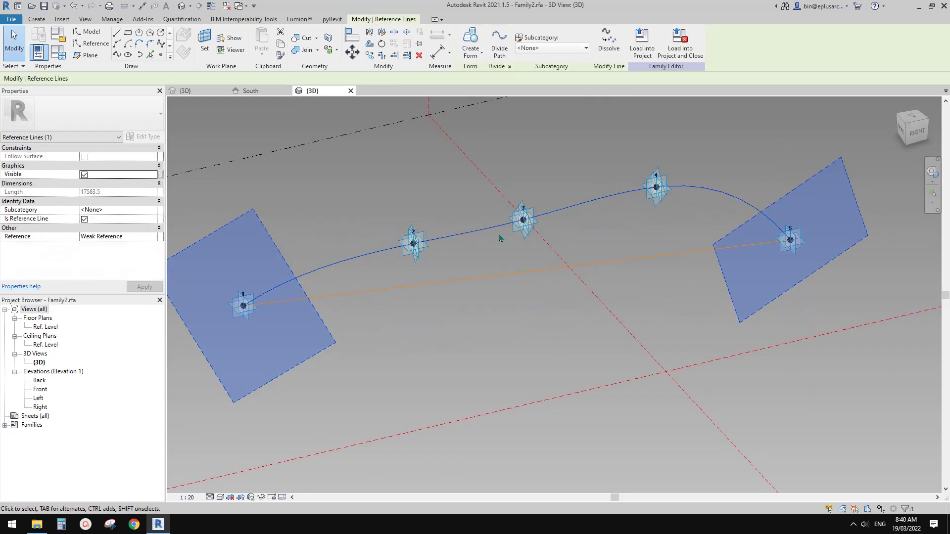
key("Delete")
Examine the five adaptive points and the straight reference line joining points 1 and 5
middle_click_drag(391, 272, 508, 266)
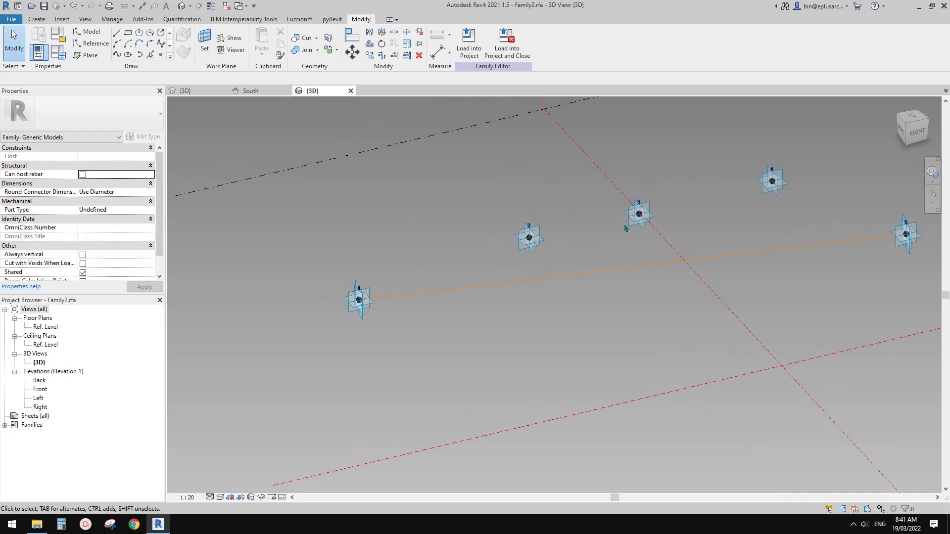
scroll(357, 310, "up", 3)
mouse_move(358, 329)
middle_mouse_down("shift")
mouse_move(366, 324)
mouse_move(350, 318)
middle_mouse_up("shift")
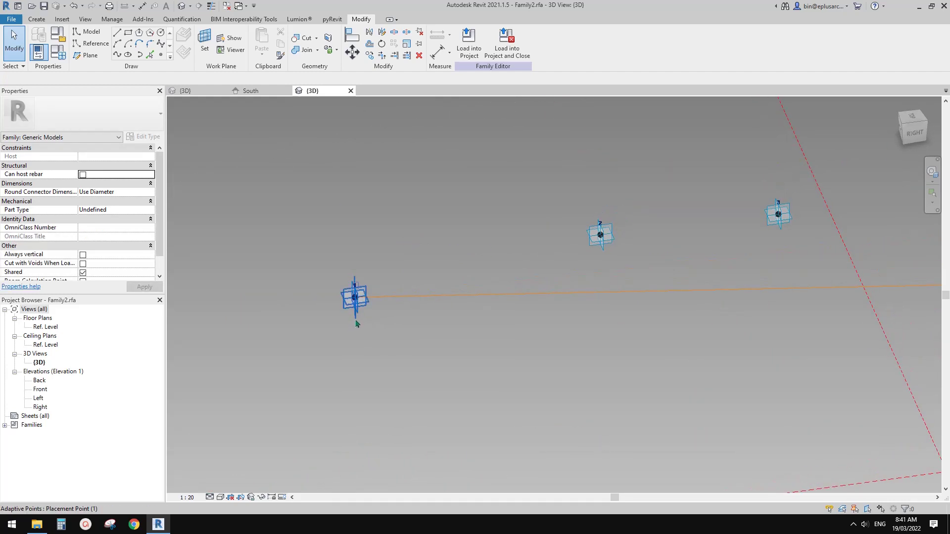
scroll(432, 301, "down", 2)
middle_click_drag(433, 302, 524, 307, "shift")
middle_click_drag(460, 295, 447, 314)
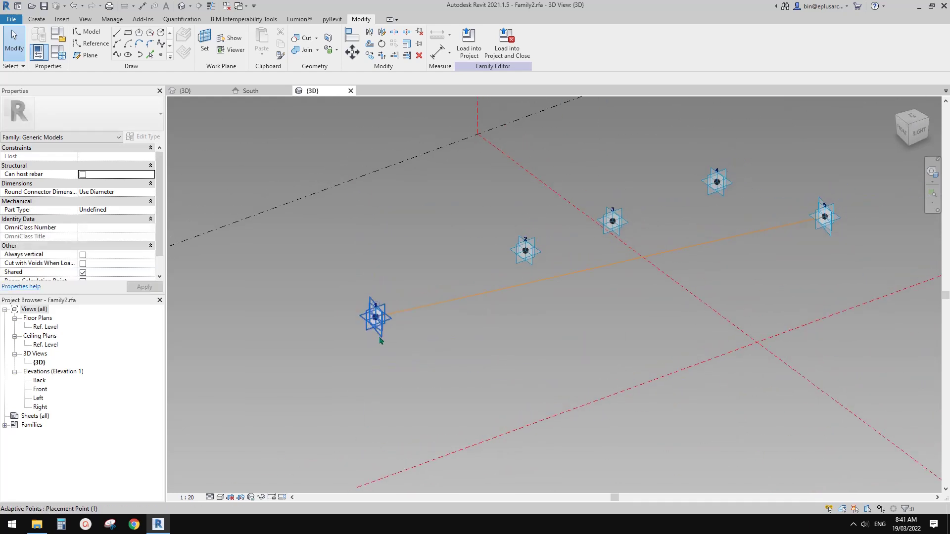
scroll(391, 337, "up", 2)
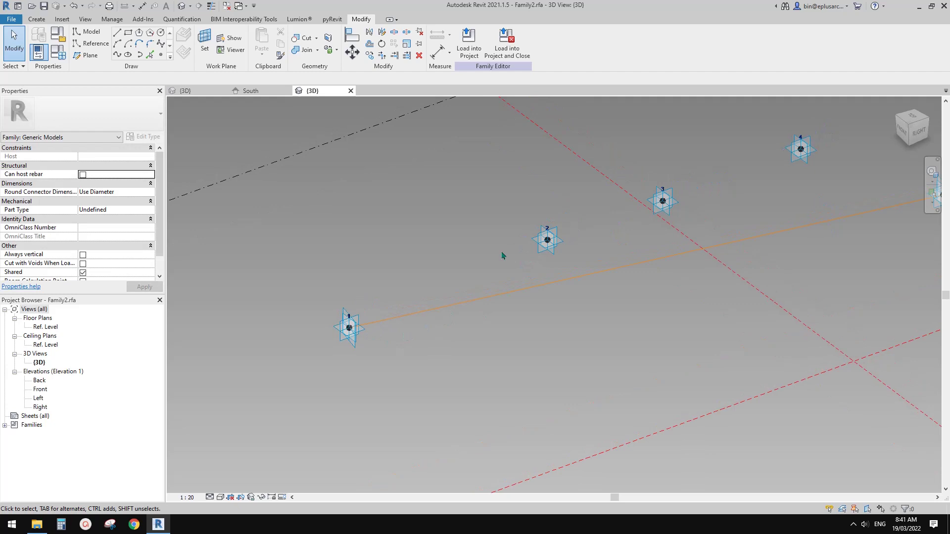
middle_click_drag(503, 255, 482, 267)
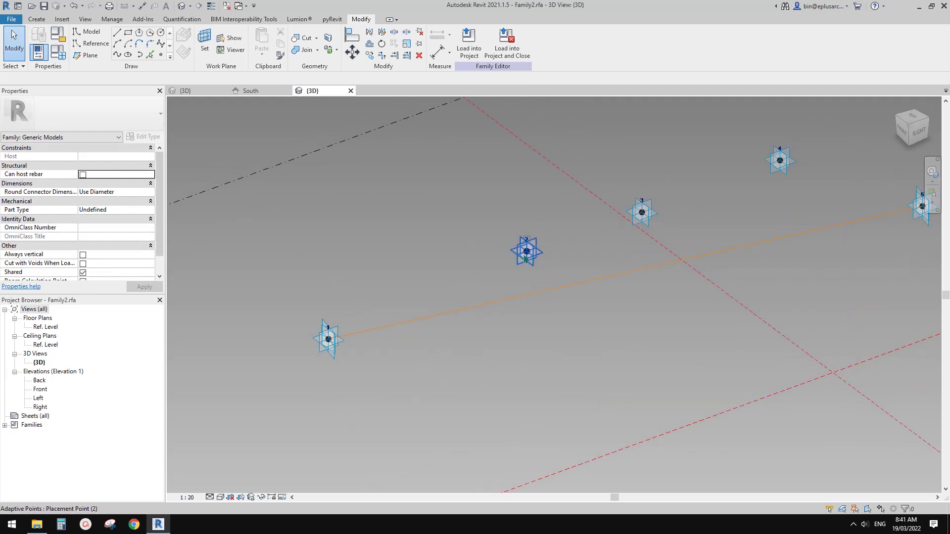
middle_click_drag(404, 311, 401, 313)
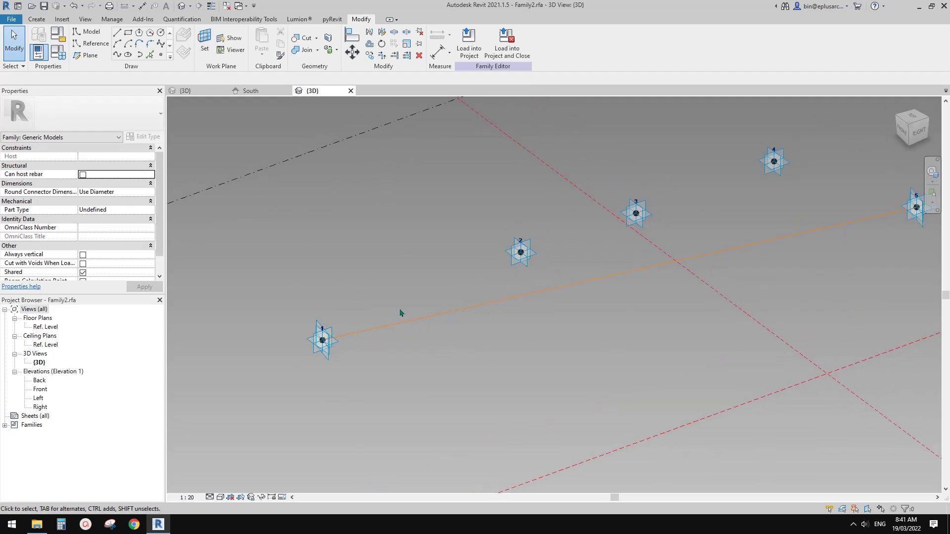
scroll(415, 304, "down", 2)
scroll(394, 278, "up", 1)
Set the work plane from the straight reference line and place an aligned dimension between adaptive points 2 and 1
left_click(203, 43)
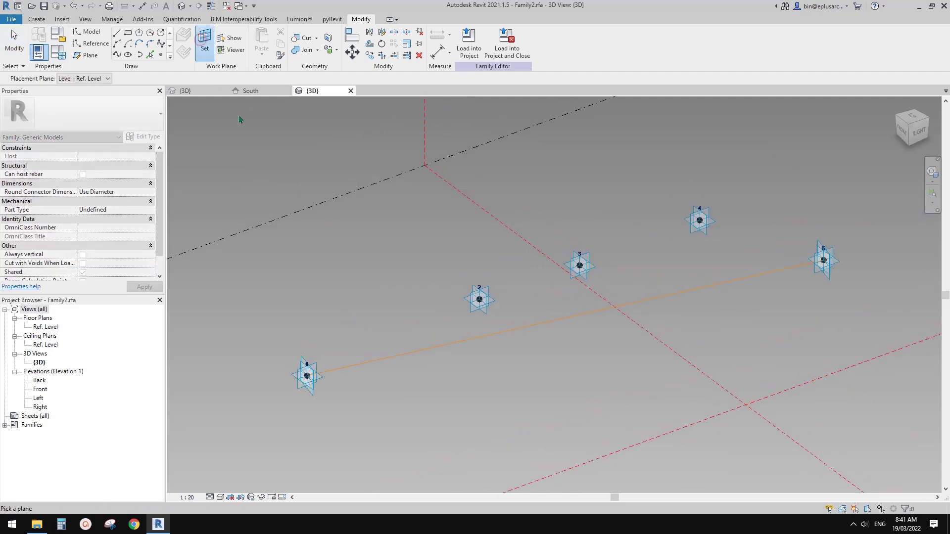
left_click(418, 351)
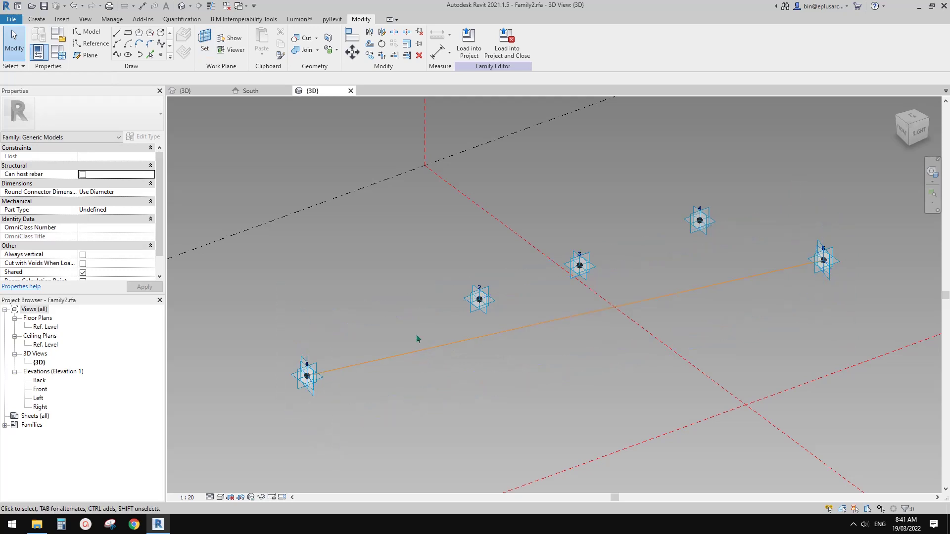
middle_click_drag(418, 337, 407, 322)
key("d")
key("i")
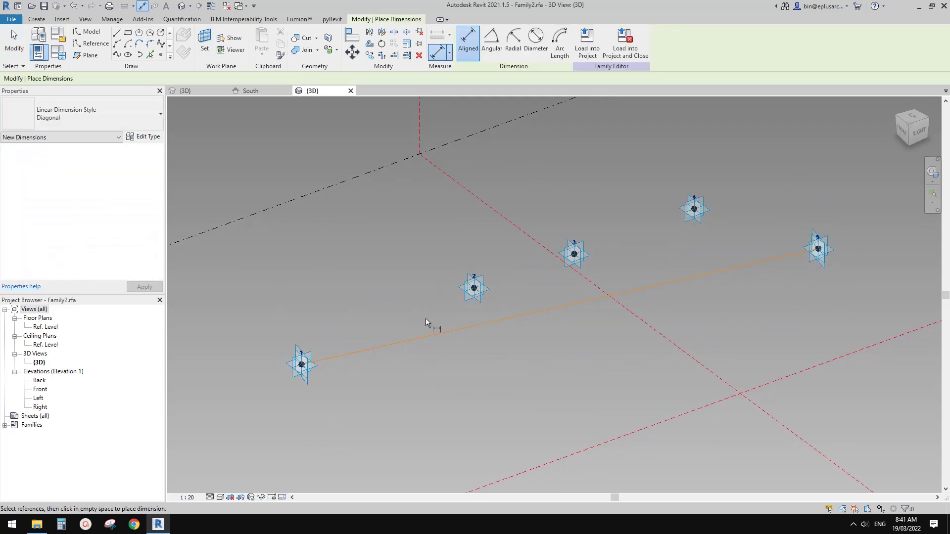
scroll(435, 317, "up", 1)
left_click(493, 279)
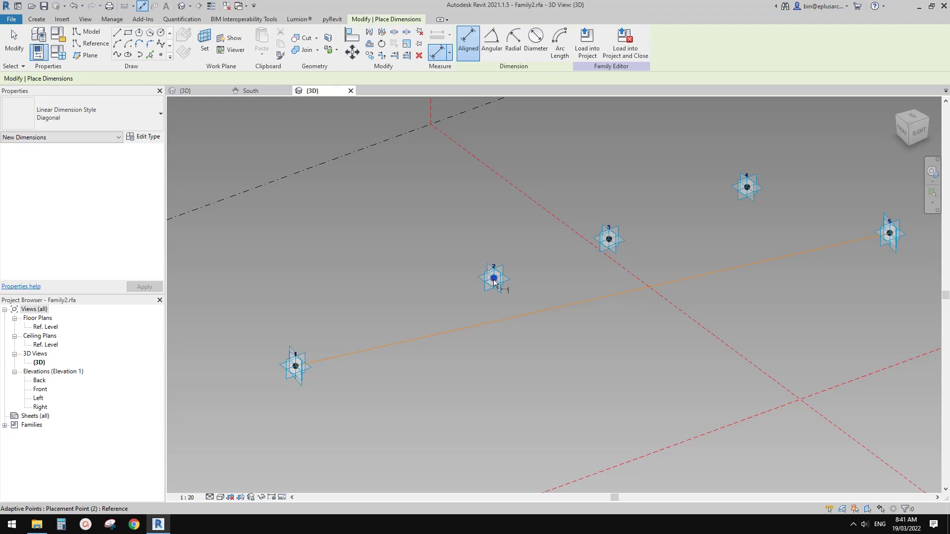
left_click(303, 390)
left_click(331, 322)
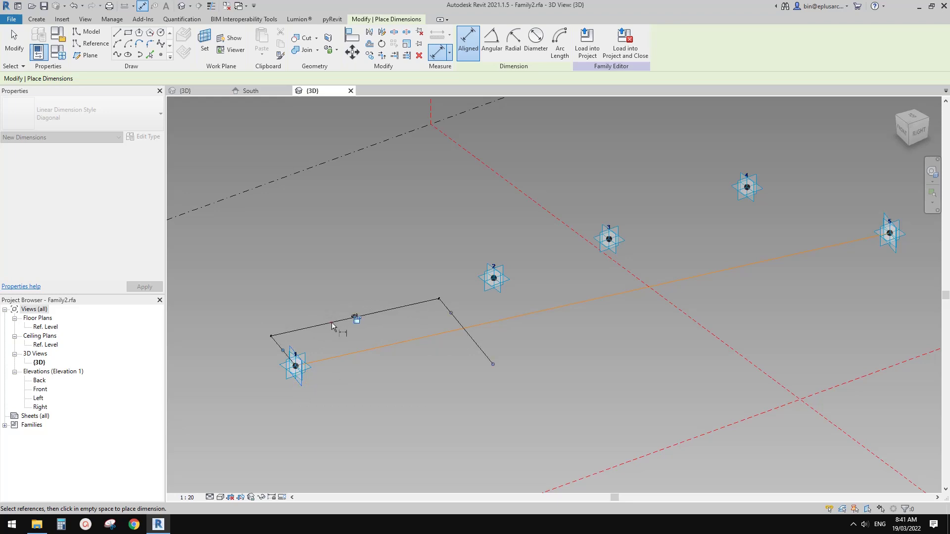
Set the family's 3D view scale to 1:100 and end the dimension command
left_click(186, 498)
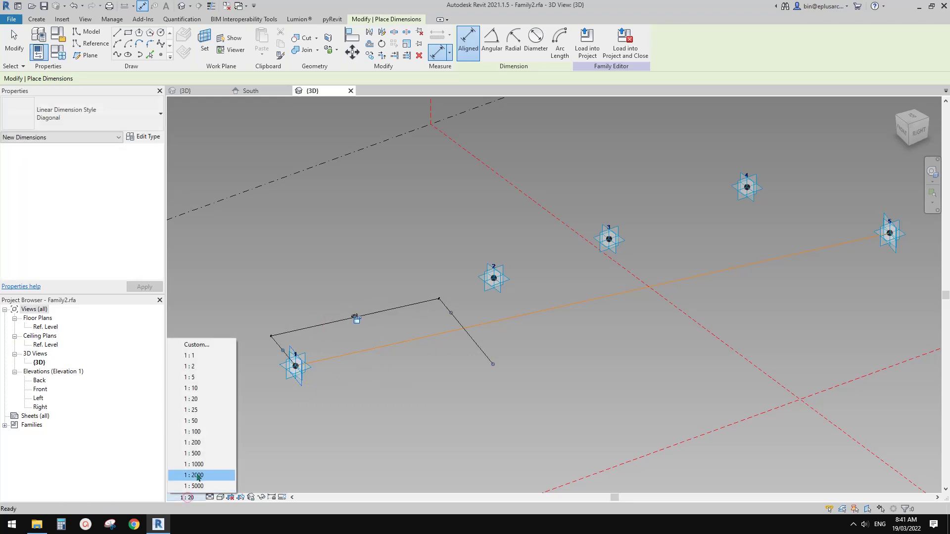
left_click(193, 432)
key("Escape")
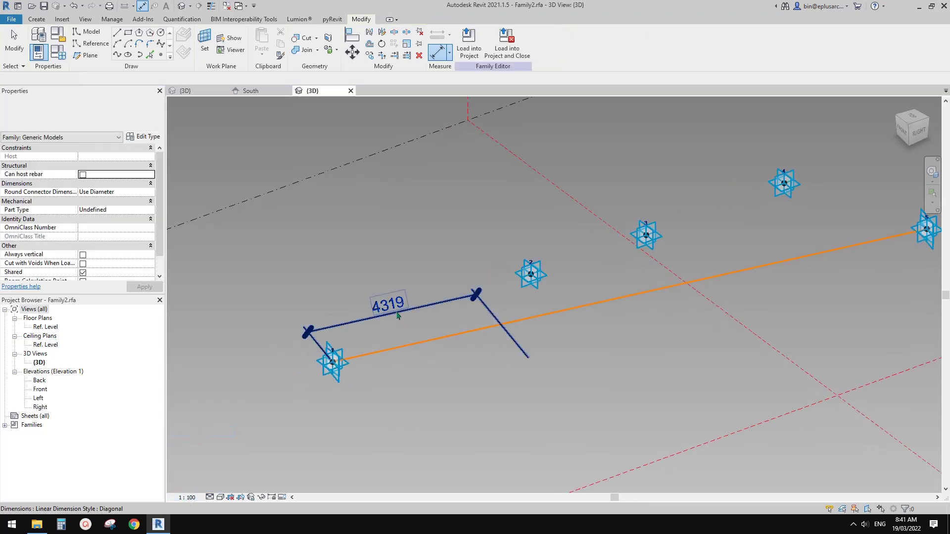
Examine the aligned dimension between adaptive points 1 and 2 and the points it references
left_click(397, 314)
middle_click_drag(380, 364, 394, 365, "shift")
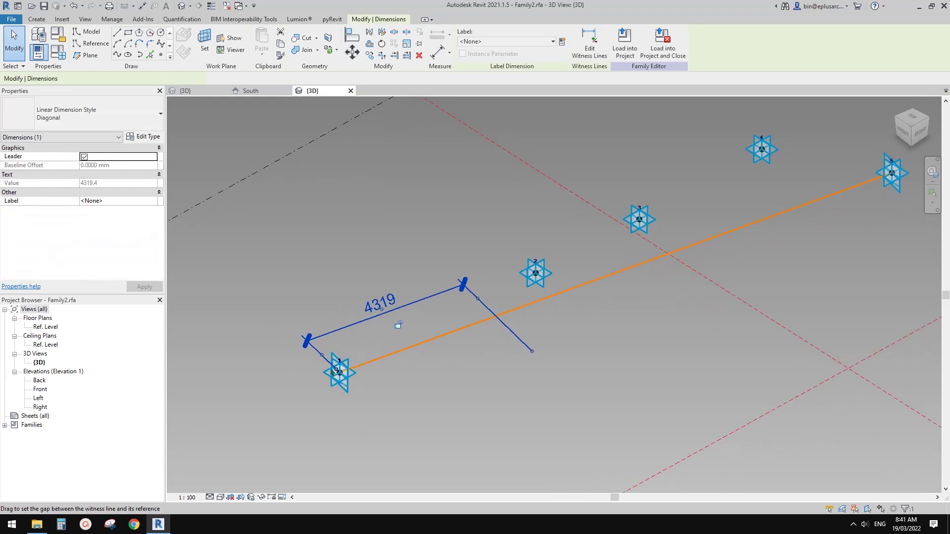
scroll(331, 365, "up", 2)
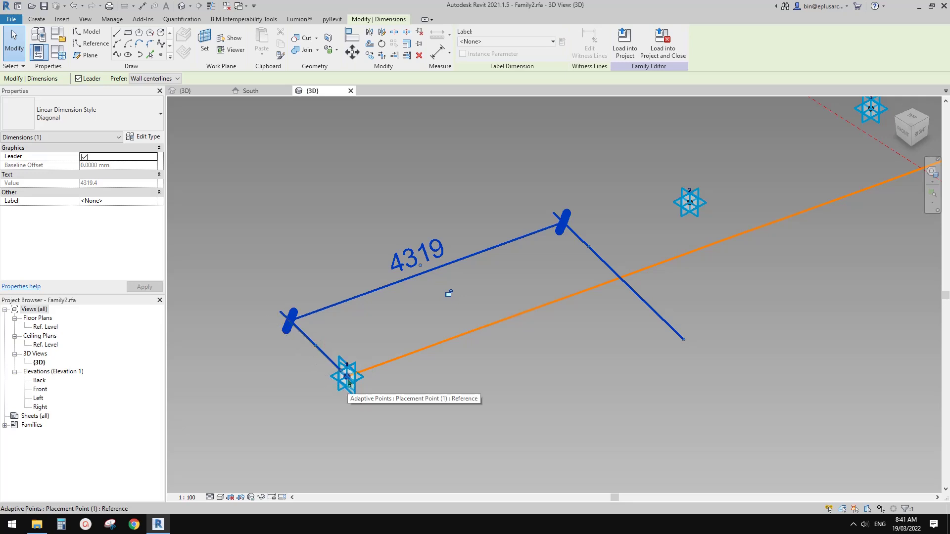
scroll(382, 374, "down", 2)
middle_click_drag(424, 361, 414, 360)
left_click(424, 331)
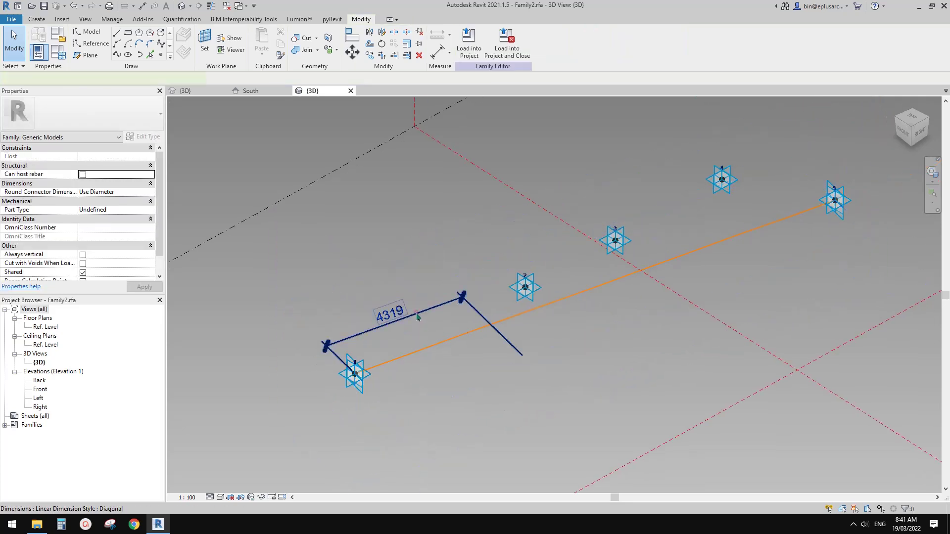
Label the dimension between adaptive points 1 and 2 with a new family parameter named rp2x
left_click(416, 312)
middle_click_drag(416, 319, 424, 337, "shift")
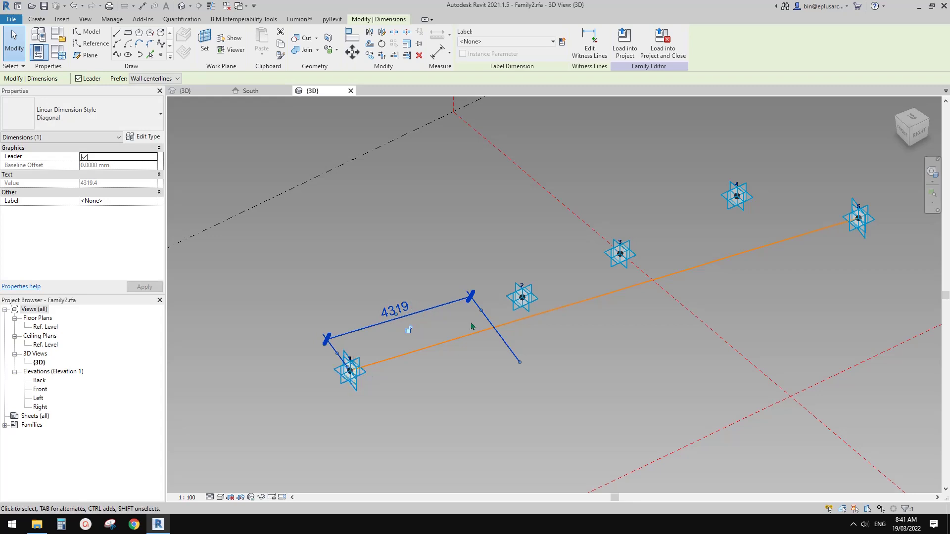
middle_click_drag(529, 303, 388, 343, "shift")
middle_click_drag(741, 353, 443, 360, "shift")
left_click(562, 42)
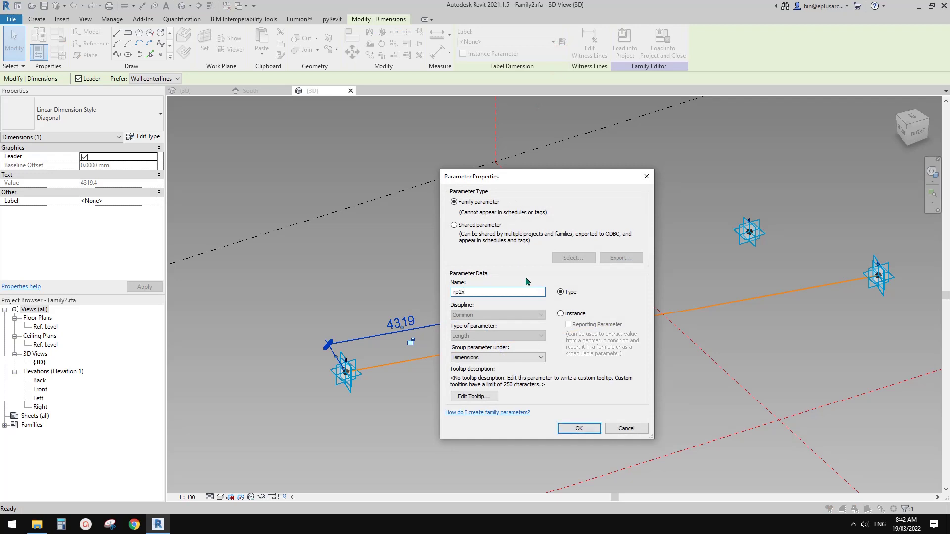
left_click(579, 429)
middle_click_drag(492, 416, 495, 391, "shift")
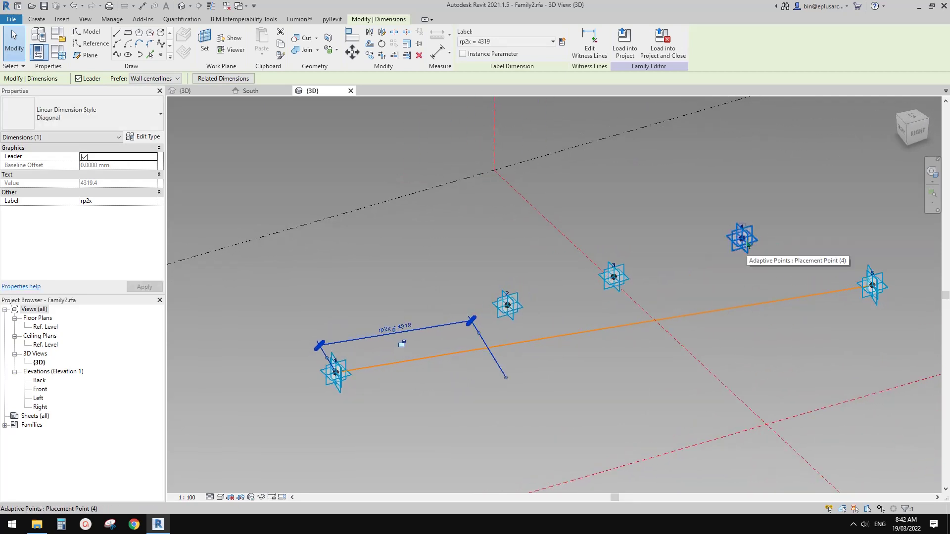
Set the work plane from the straight reference line and place an aligned dimension between adaptive points 4 and 1
left_click(203, 44)
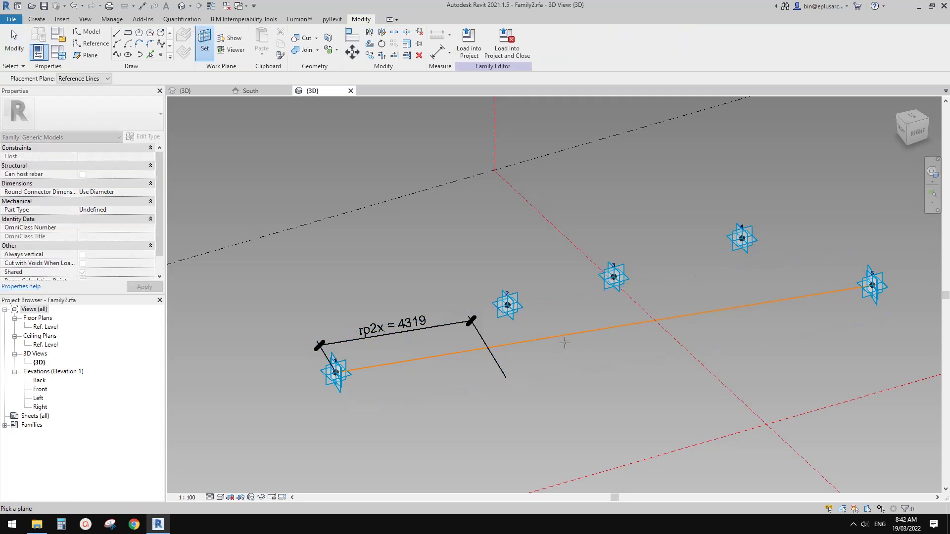
left_click(564, 337)
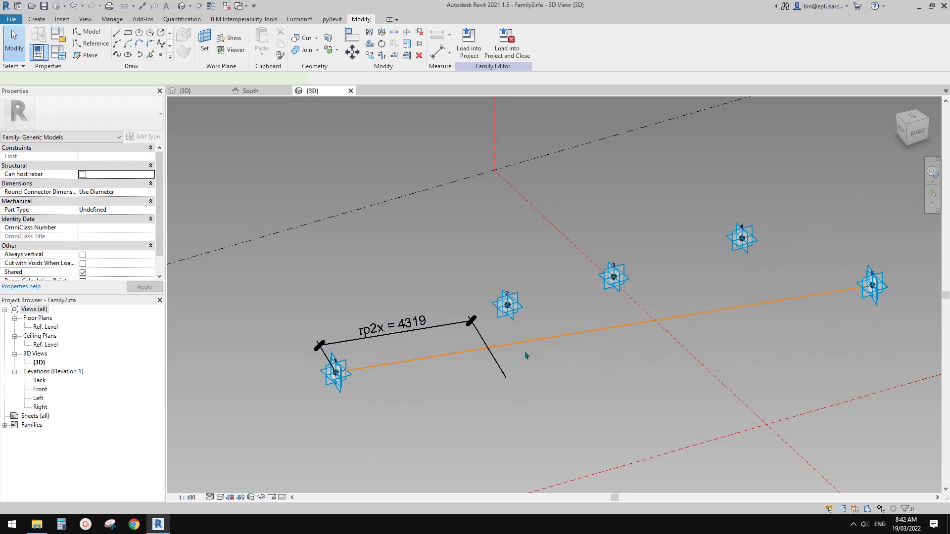
key("d")
key("i")
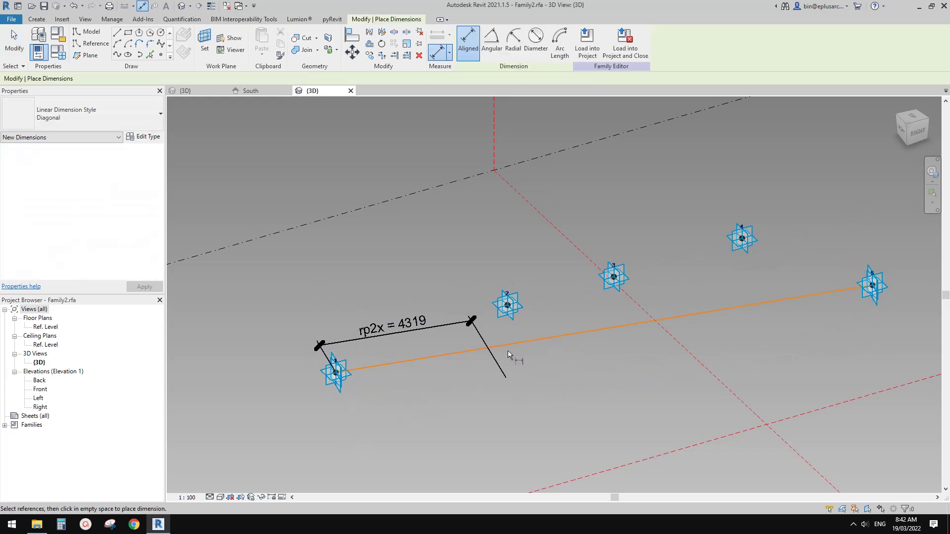
left_click(741, 240)
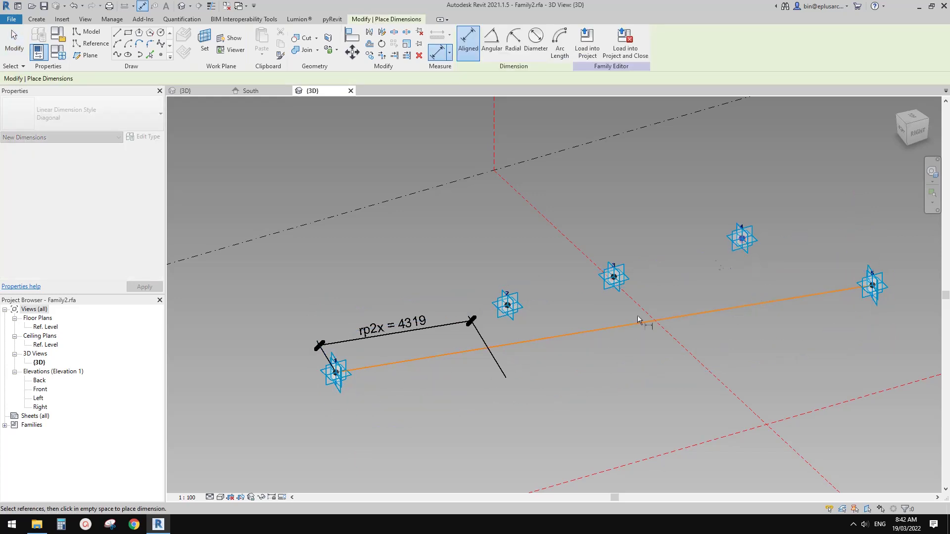
left_click(340, 394)
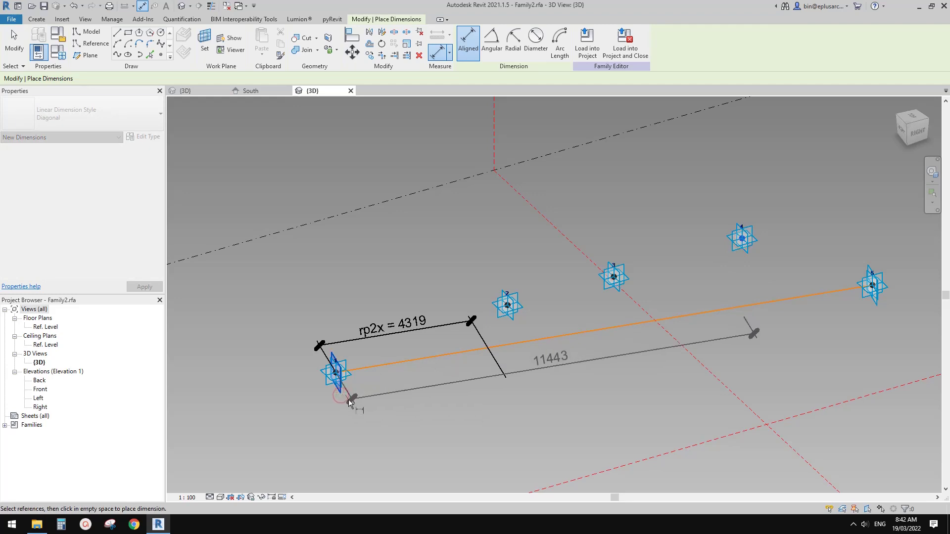
left_click(387, 414)
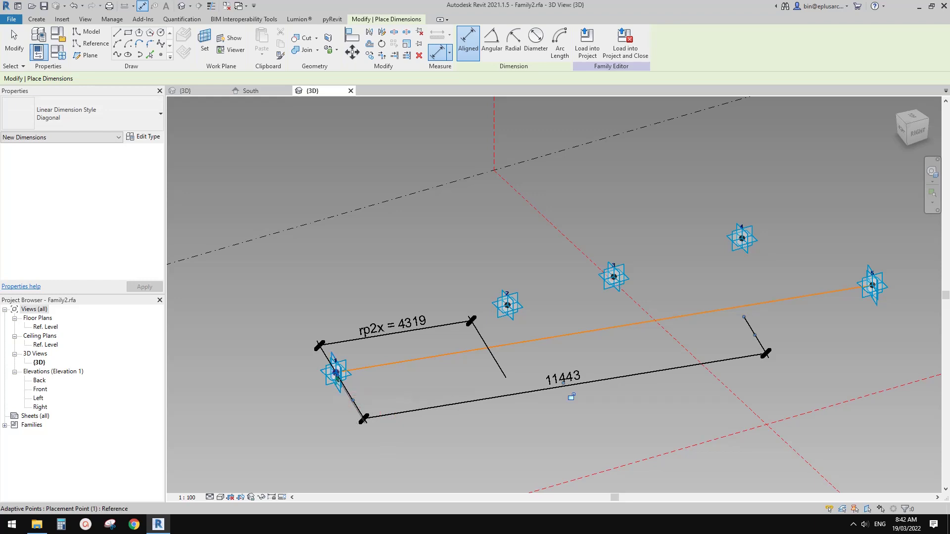
key("Escape")
Label the dimension between adaptive points 4 and 1 with a new instance reporting parameter named rp4x
left_click(535, 392)
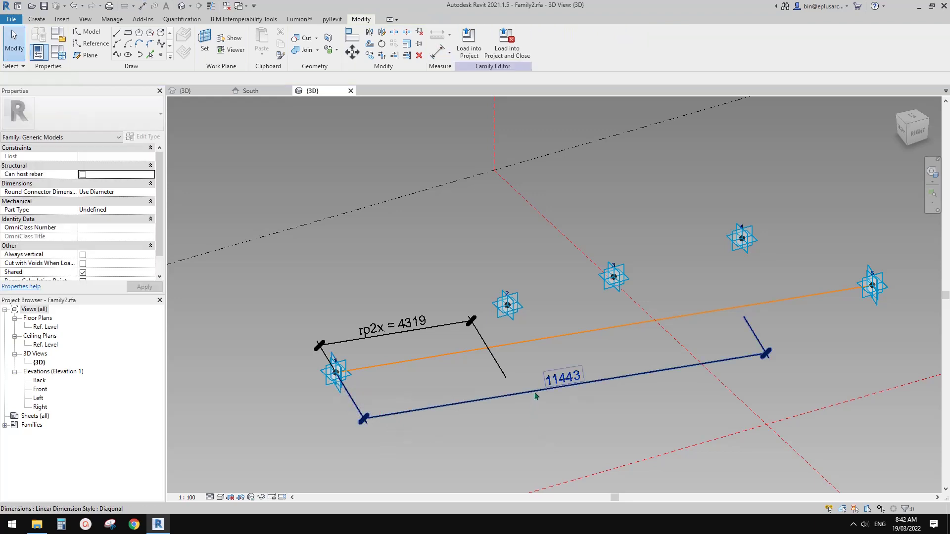
left_click(562, 41)
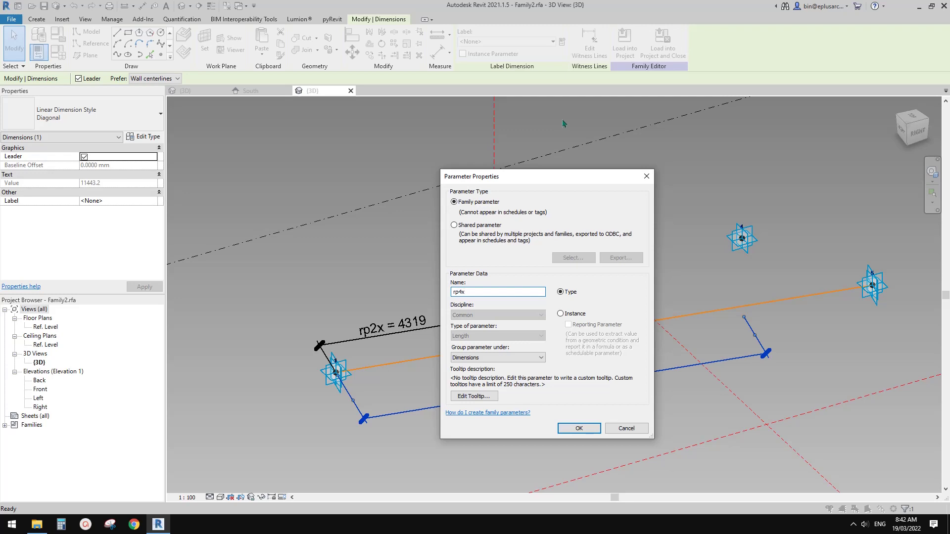
left_click(569, 313)
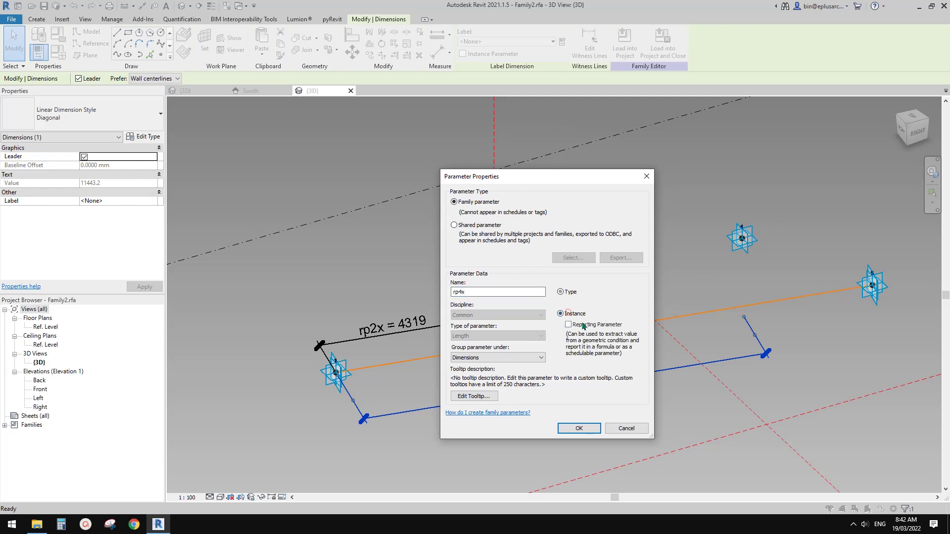
left_click(578, 428)
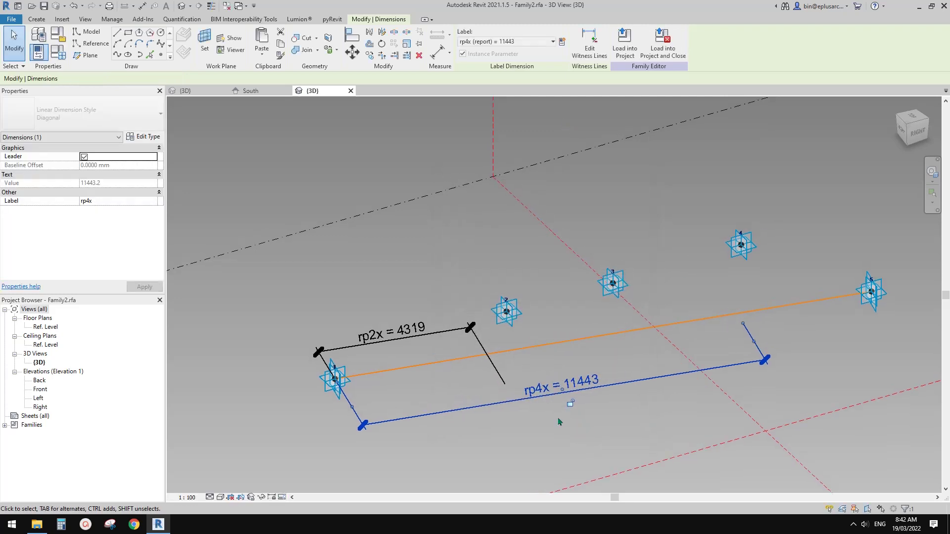
Place two reference points on the straight reference line, one near adaptive point 2 and one towards adaptive point 4
middle_click_drag(462, 410, 569, 369, "shift")
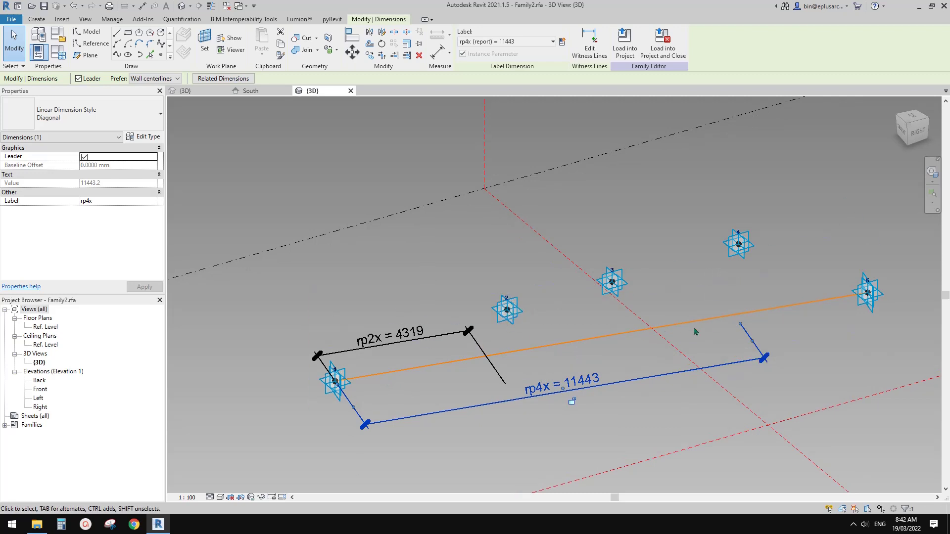
middle_click_drag(578, 344, 646, 321, "shift")
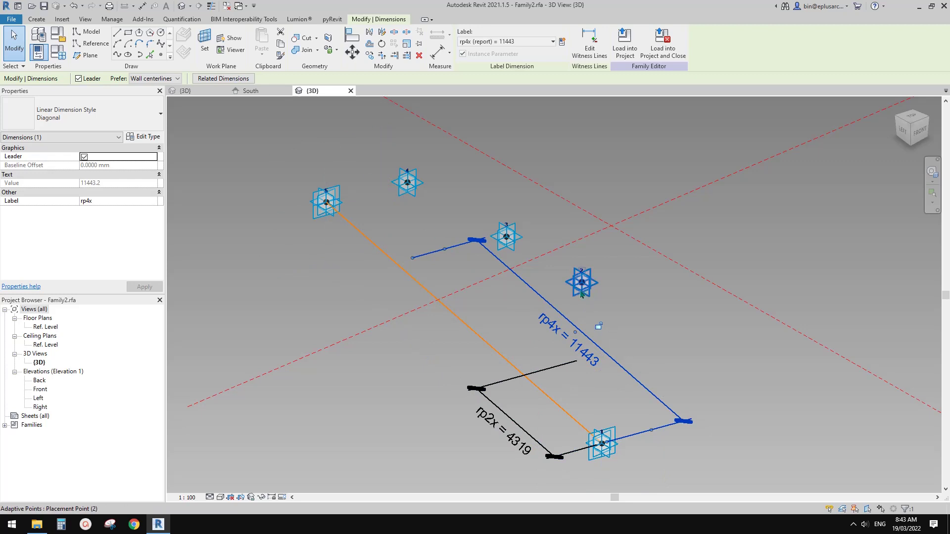
middle_click_drag(581, 295, 445, 330, "shift")
left_click(161, 56)
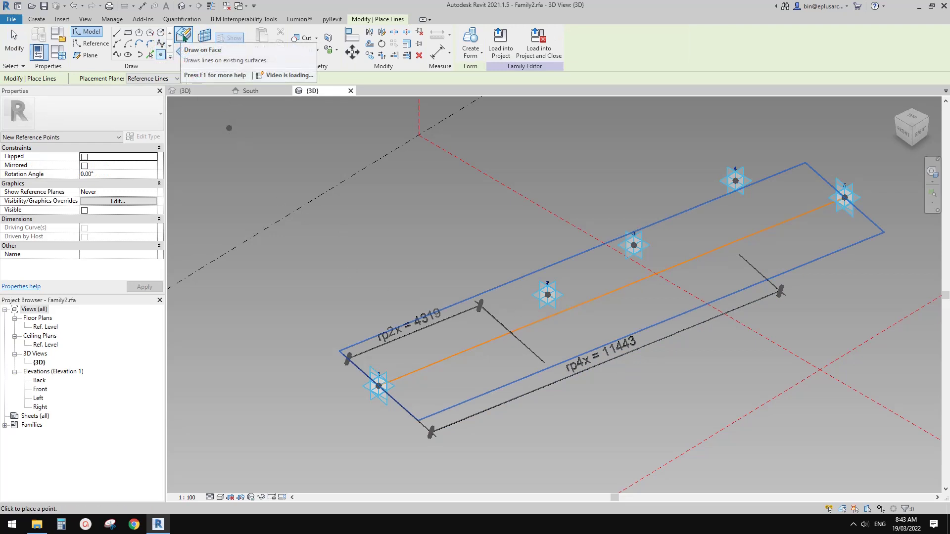
left_click(483, 344)
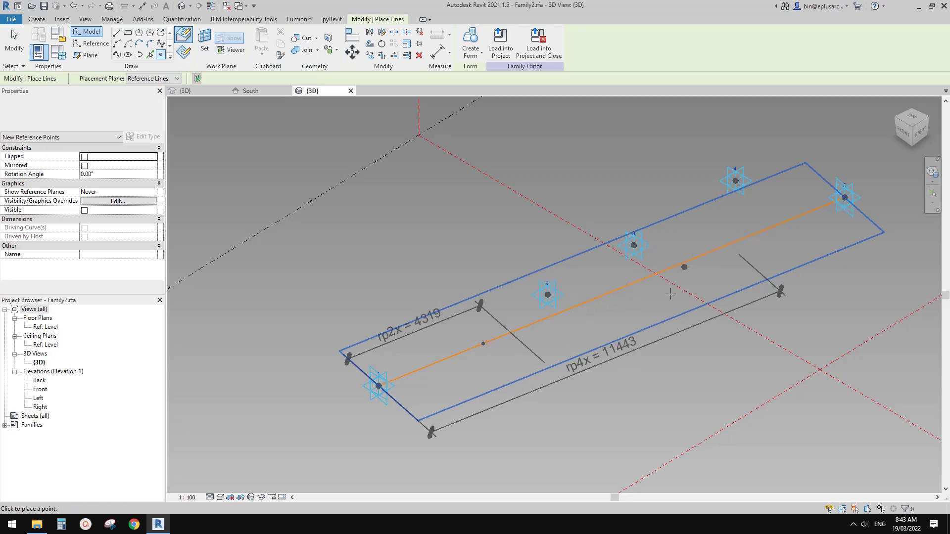
left_click(693, 259)
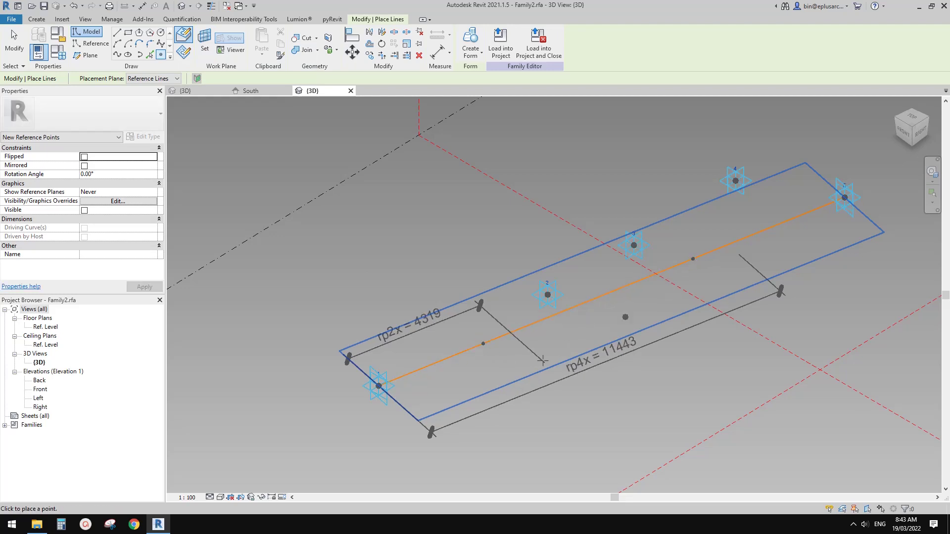
key("Escape")
key("Escape")
Set the measurement type of the reference point nearer adaptive point 1 to Segment Length and associate its length with rp2x
left_click(483, 345)
middle_click_drag(516, 374, 481, 376, "shift")
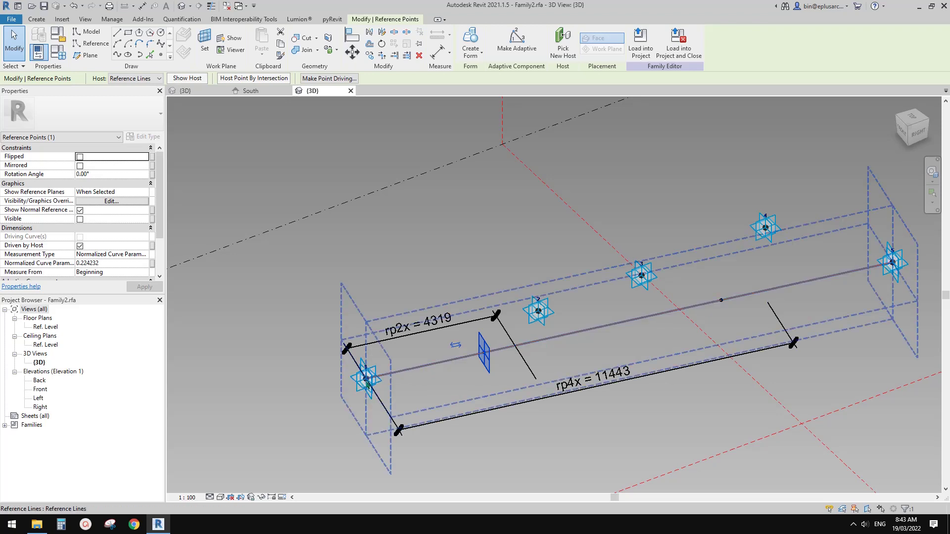
scroll(366, 379, "up", 1)
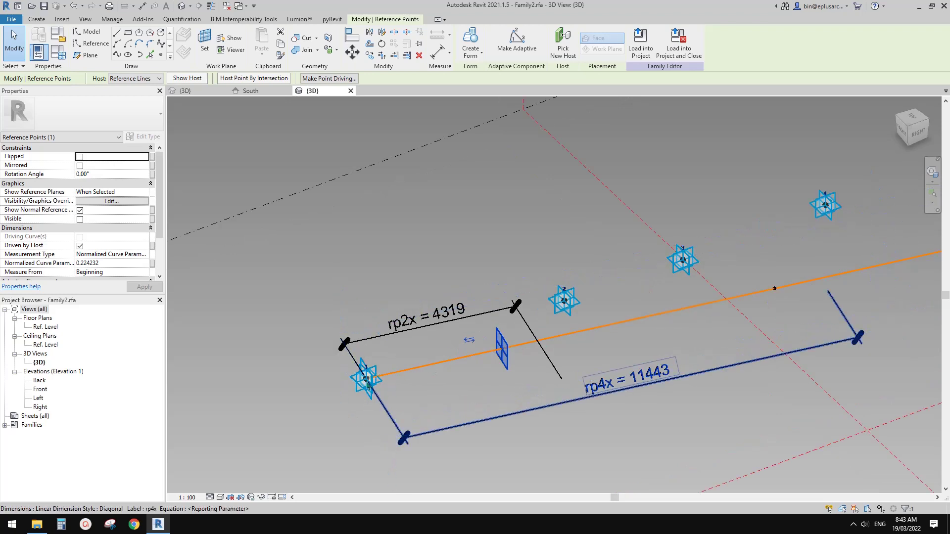
left_click(140, 255)
left_click(97, 278)
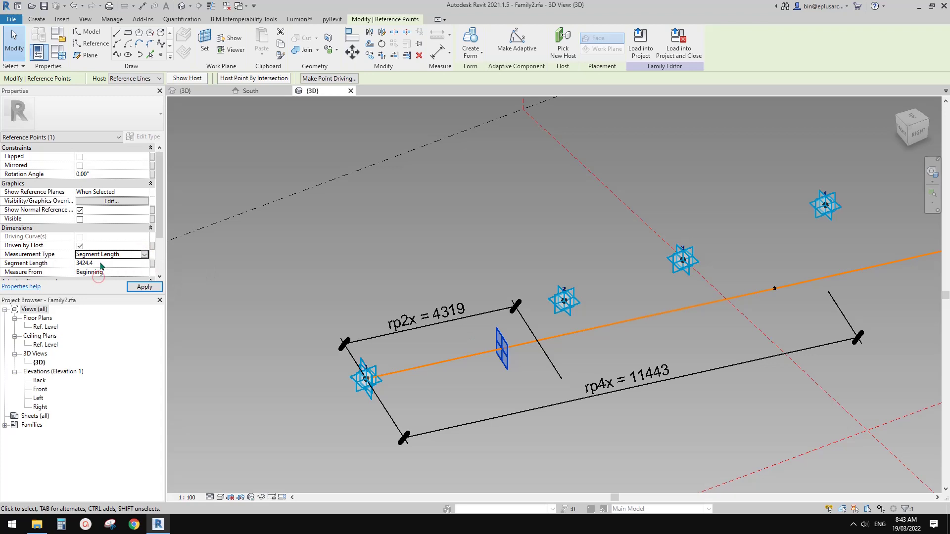
left_click(153, 264)
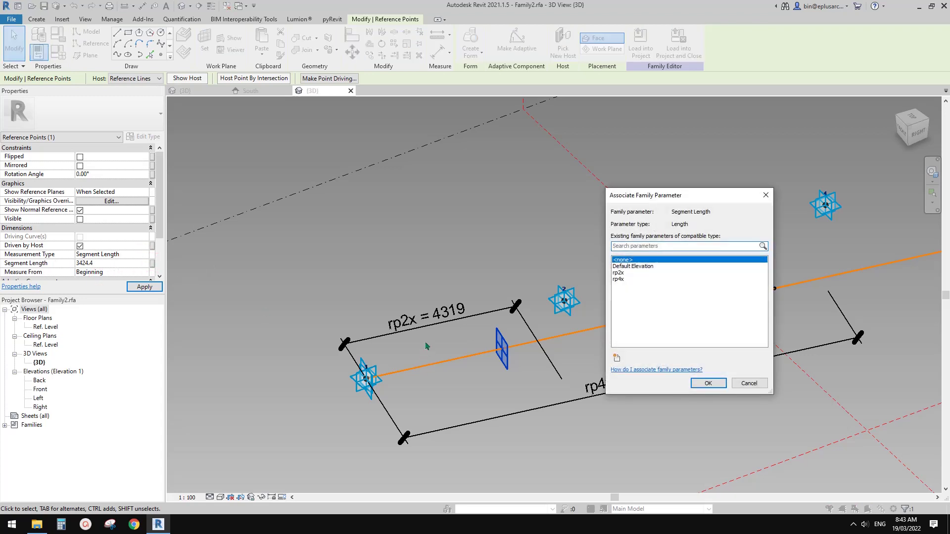
left_click(618, 275)
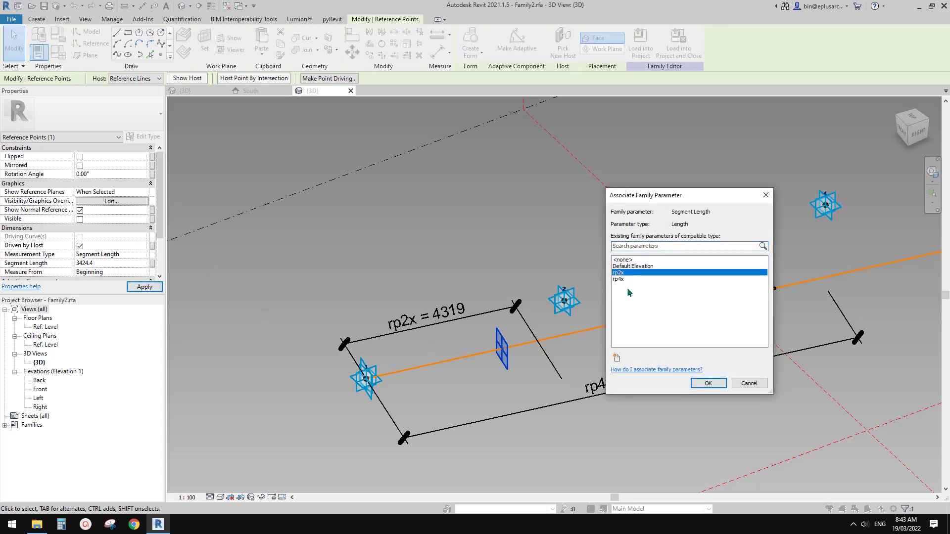
left_click(708, 384)
middle_click_drag(524, 316, 544, 292, "shift")
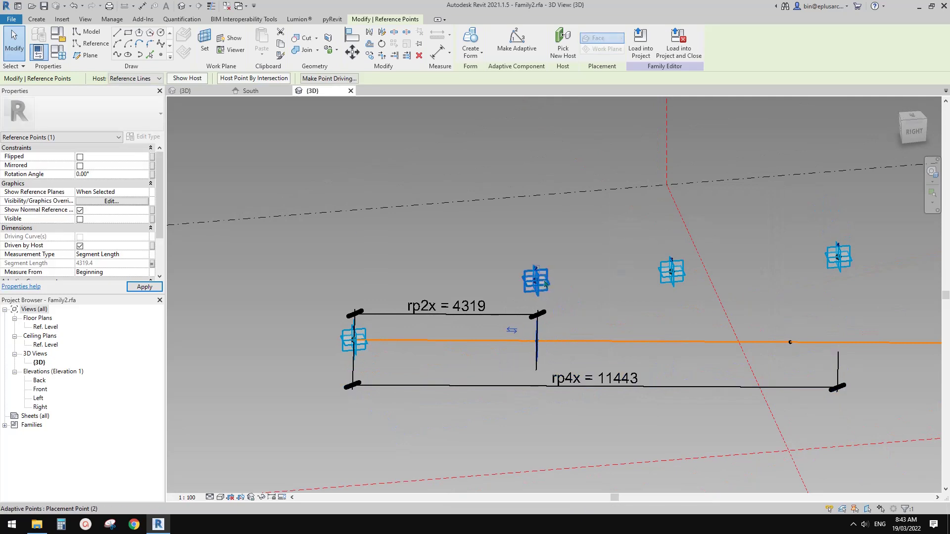
Set the measurement type of the reference point nearer adaptive point 5 to Segment Length and associate its length with rp4x
middle_click_drag(556, 355, 619, 346)
left_click(703, 340)
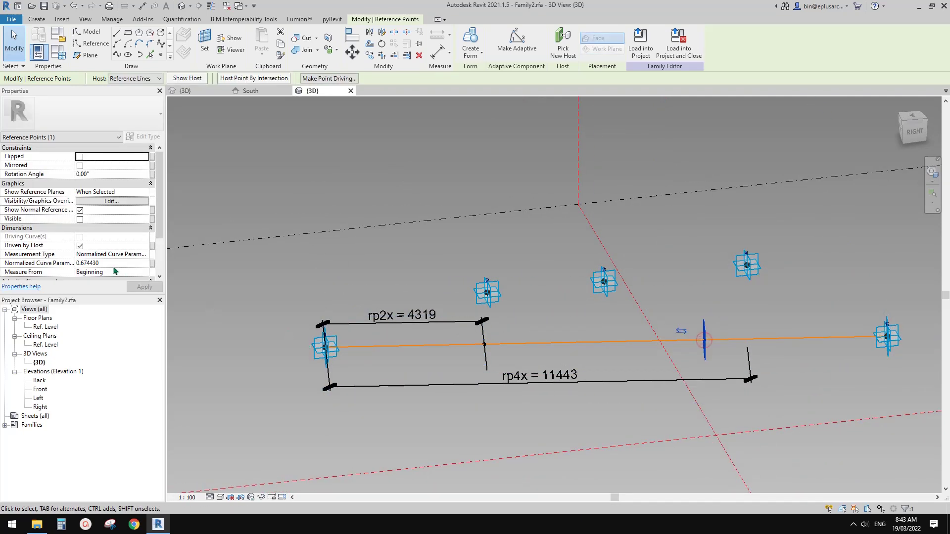
left_click(142, 256)
left_click(105, 278)
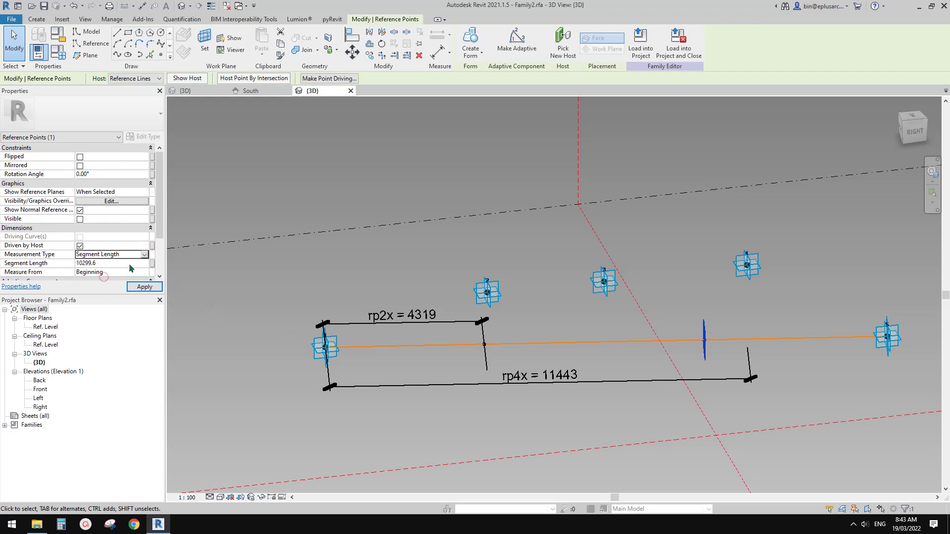
left_click(152, 264)
left_click(622, 280)
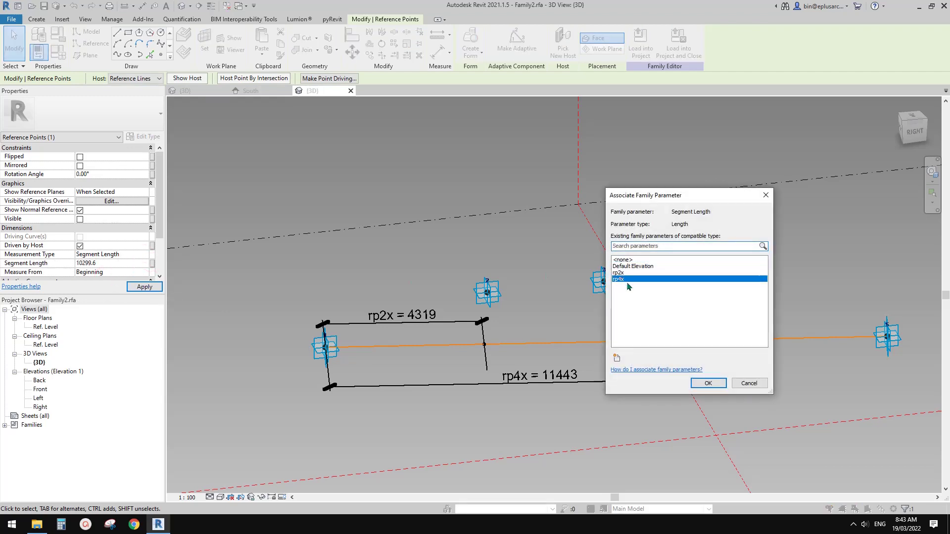
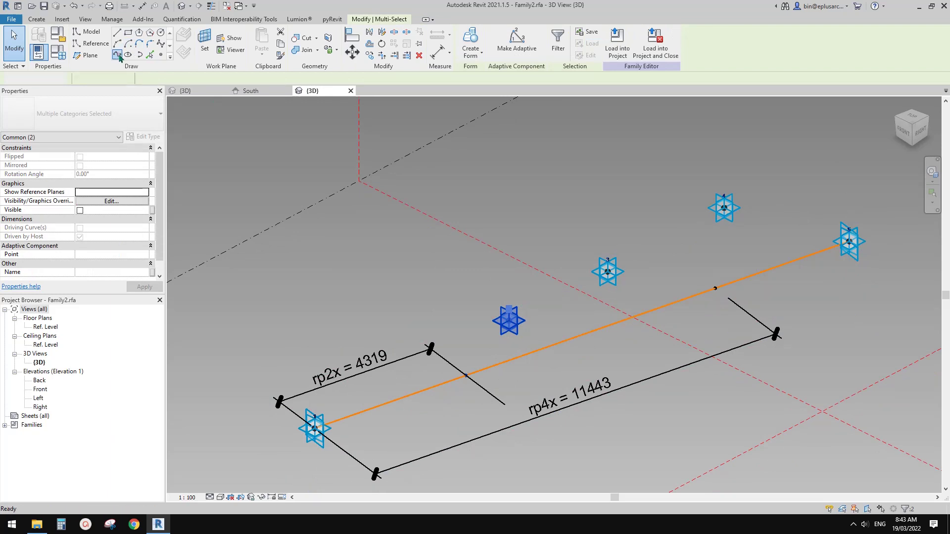
Join adaptive points 2 and 4 to their hosted points on the straight line with splines through points, making both reference lines
left_click(84, 228)
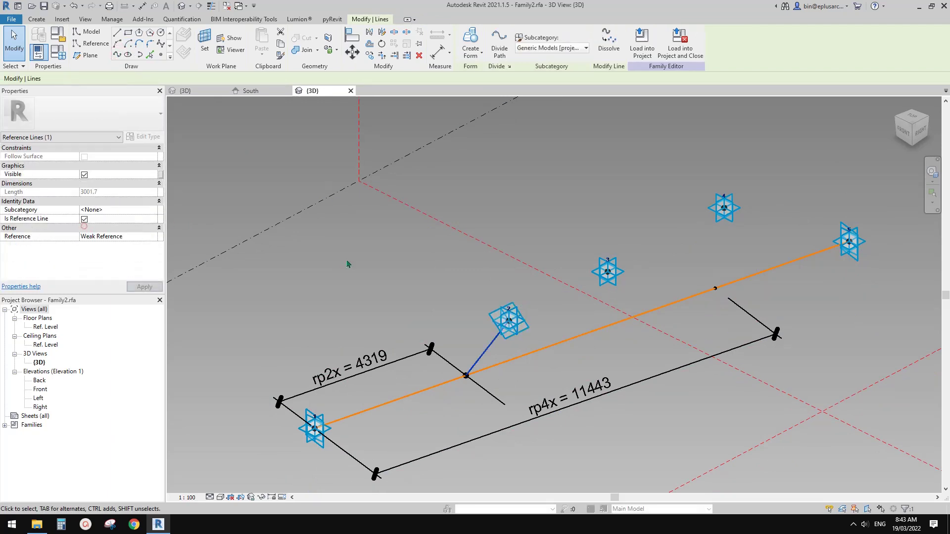
middle_click_drag(532, 272, 493, 275)
left_click_drag(612, 189, 697, 308)
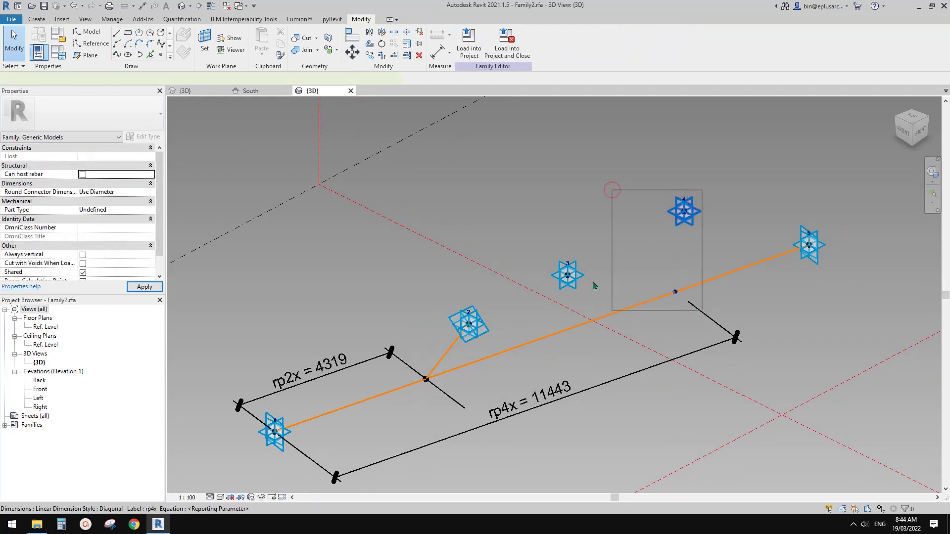
left_click(117, 56)
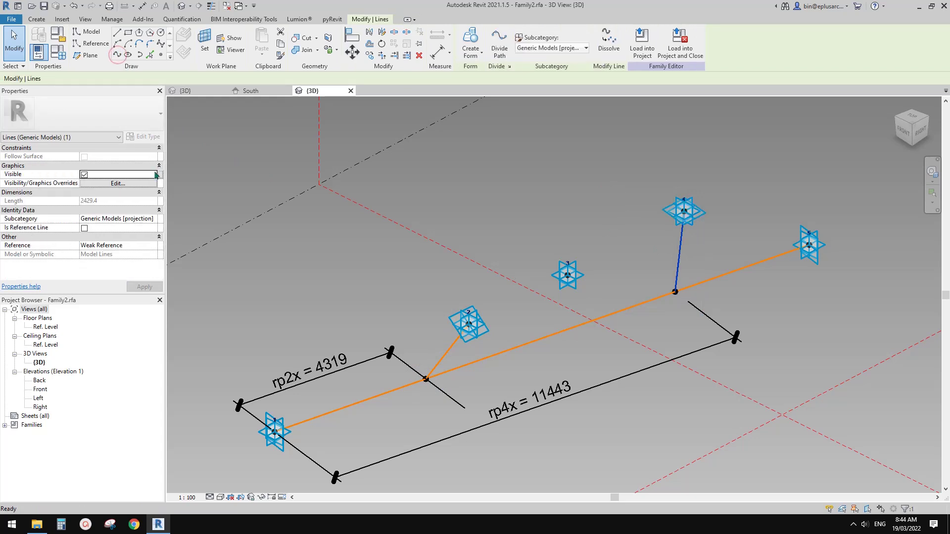
left_click(85, 228)
middle_click_drag(468, 235, 475, 233, "shift")
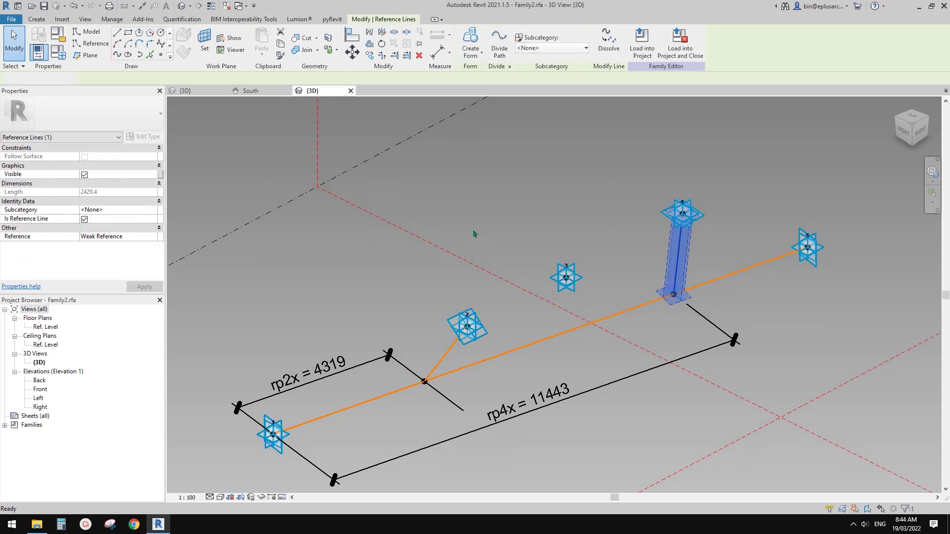
Examine the reference lines joining adaptive points 2 and 4 to the straight line from different sides
left_click(475, 235)
middle_click_drag(476, 277, 532, 247, "shift")
left_click(472, 286)
key("Escape")
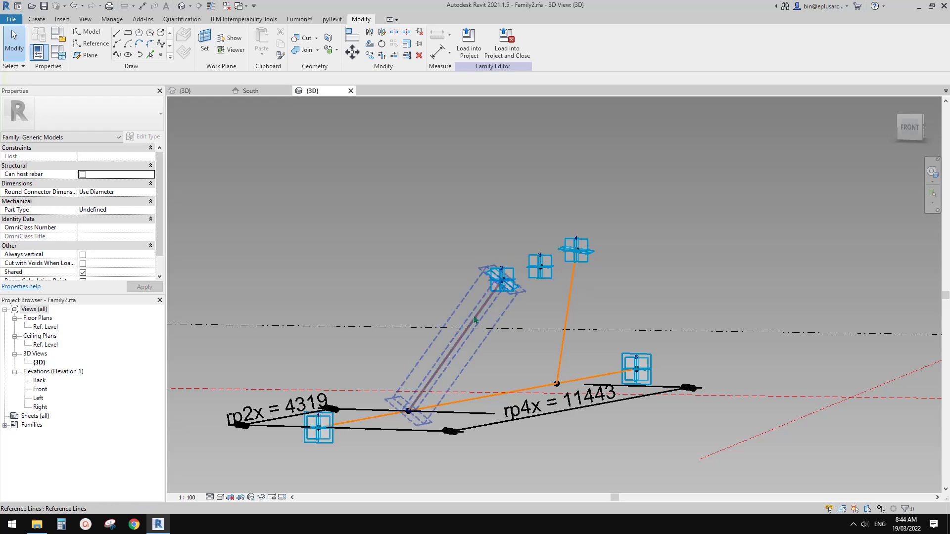
middle_click_drag(494, 273, 474, 327, "shift")
scroll(476, 314, "down", 1)
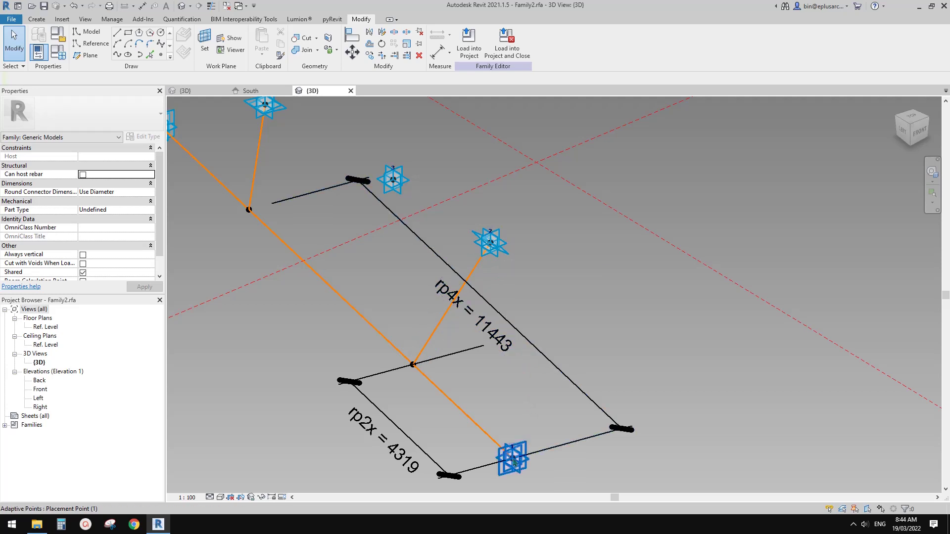
mouse_move(493, 393)
middle_mouse_down()
mouse_move(500, 396)
mouse_move(498, 386)
middle_mouse_up()
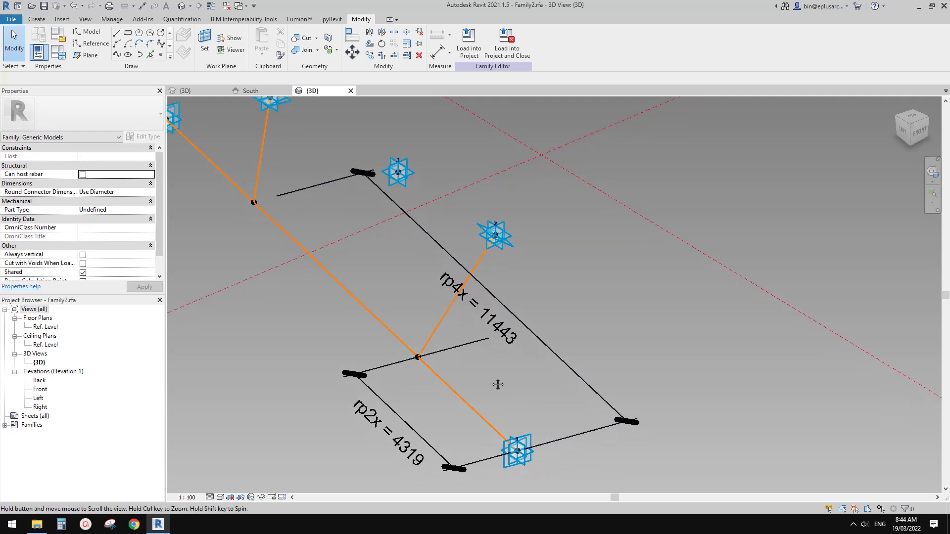
key("d")
key("d")
key("i")
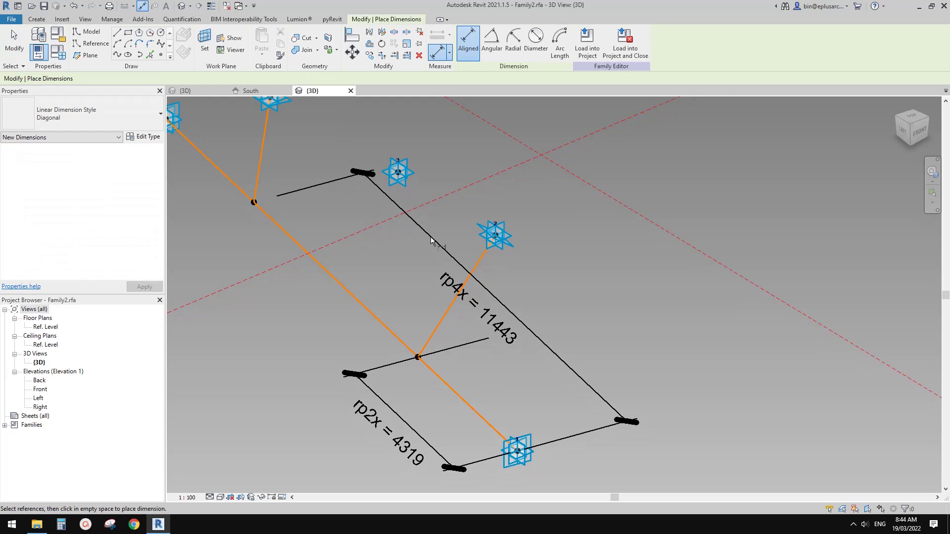
key("Escape")
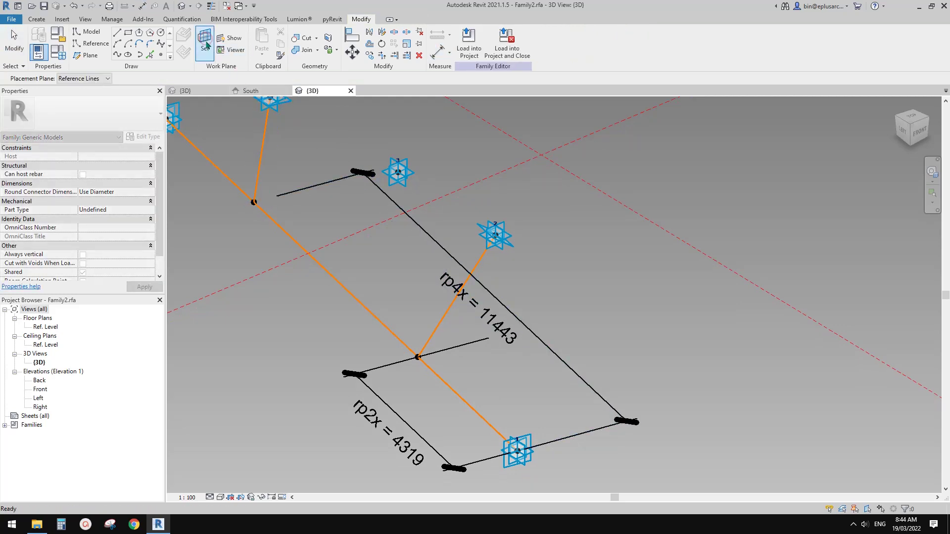
Set the work plane on adaptive point 2's reference line and place an aligned dimension between adaptive points 1 and 2
left_click(442, 320)
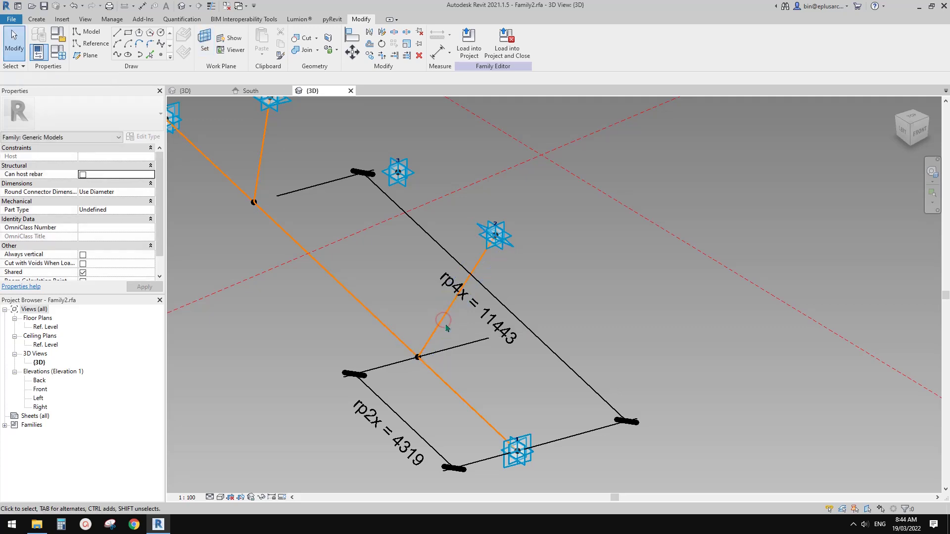
key("i")
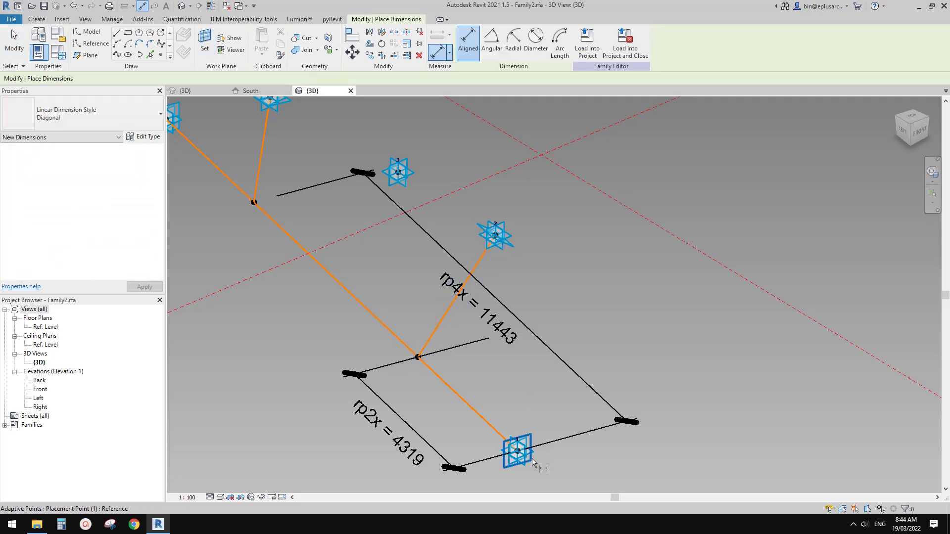
left_click(517, 452)
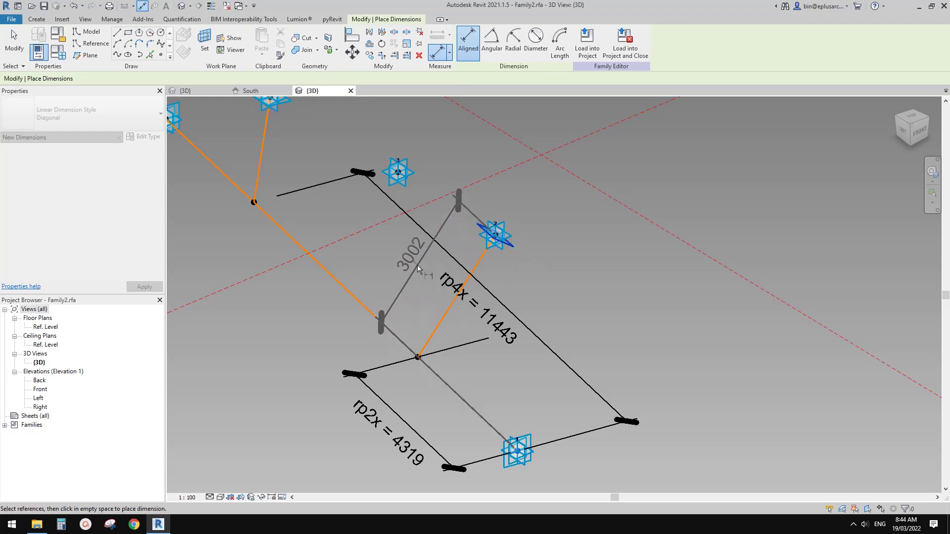
left_click(417, 265)
middle_click_drag(420, 280, 532, 442, "shift")
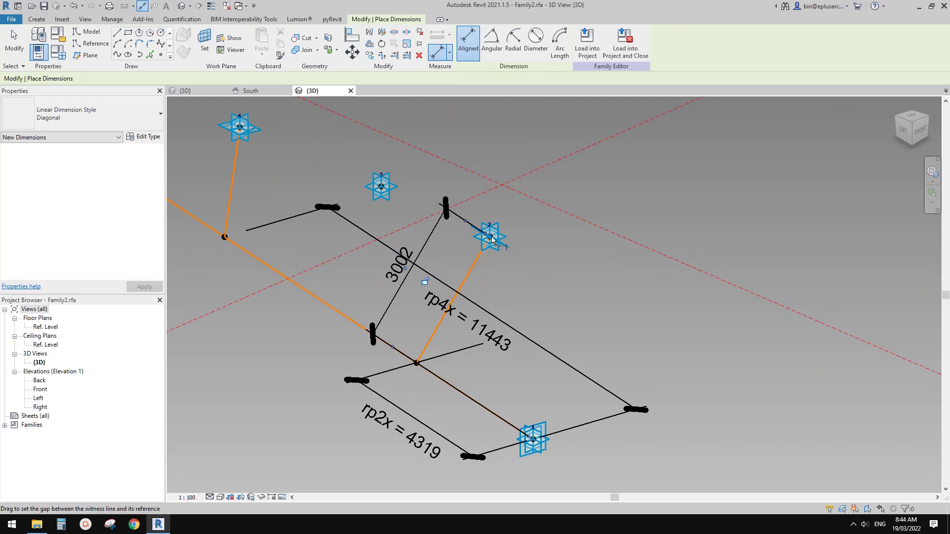
middle_click_drag(518, 393, 488, 421, "shift")
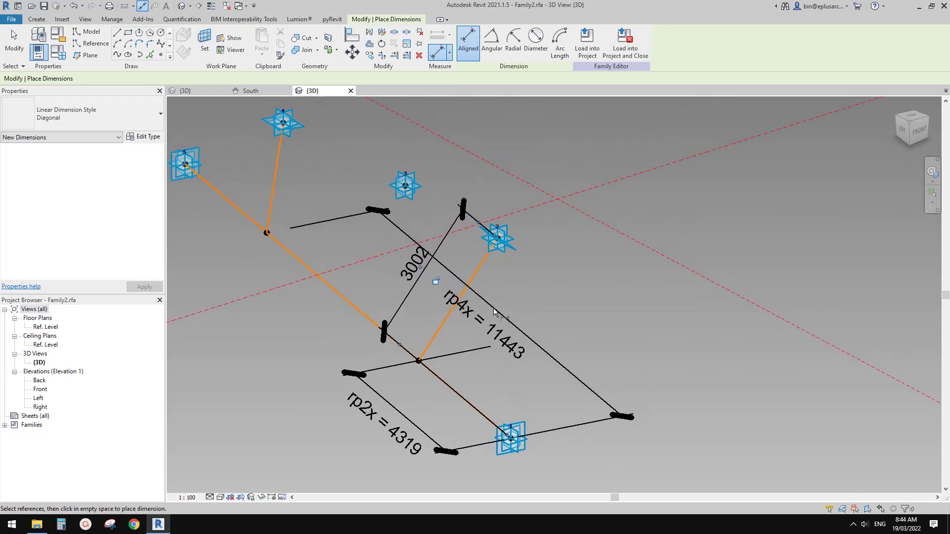
middle_click_drag(484, 267, 449, 242, "shift")
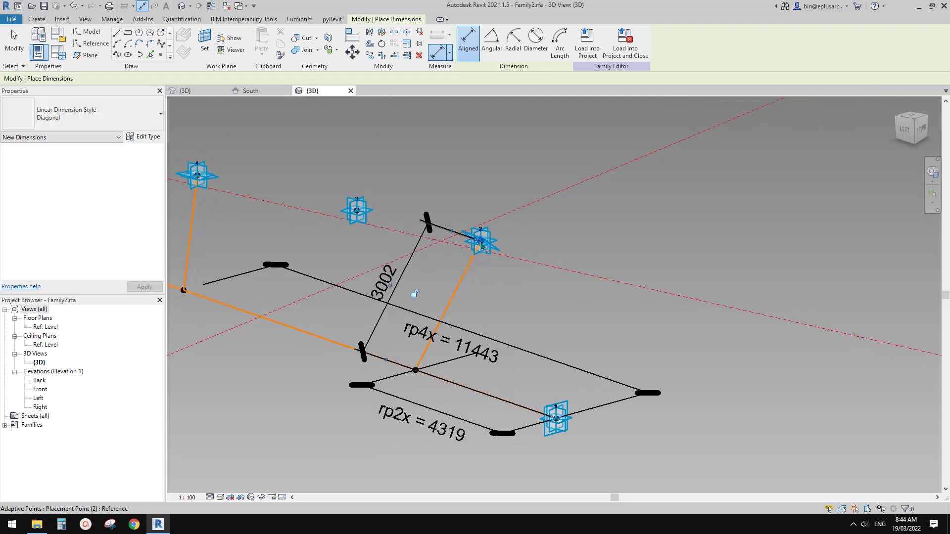
middle_click_drag(496, 290, 483, 295, "shift")
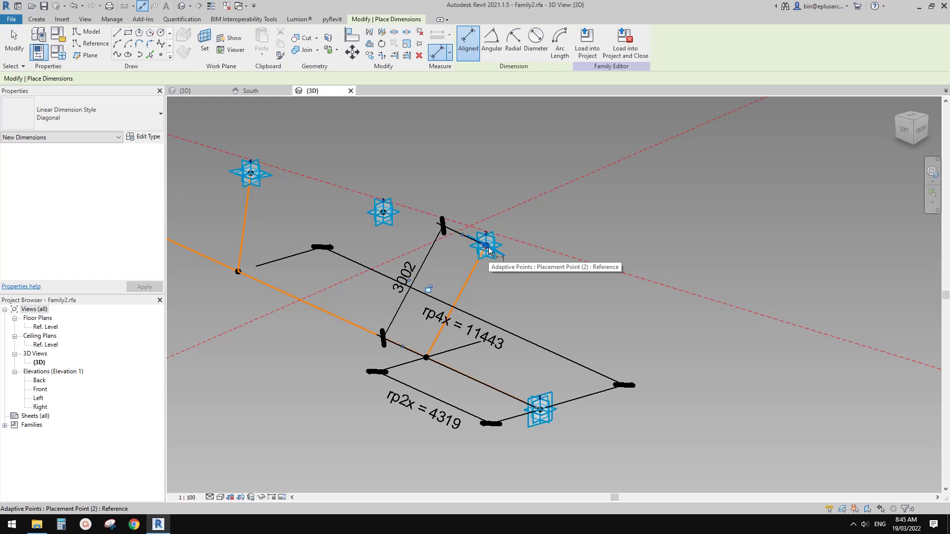
middle_click_drag(533, 276, 534, 292)
key("Escape")
key("Escape")
Label the dimension at adaptive point 2 with a new instance reporting parameter named rp2y
left_click(423, 282)
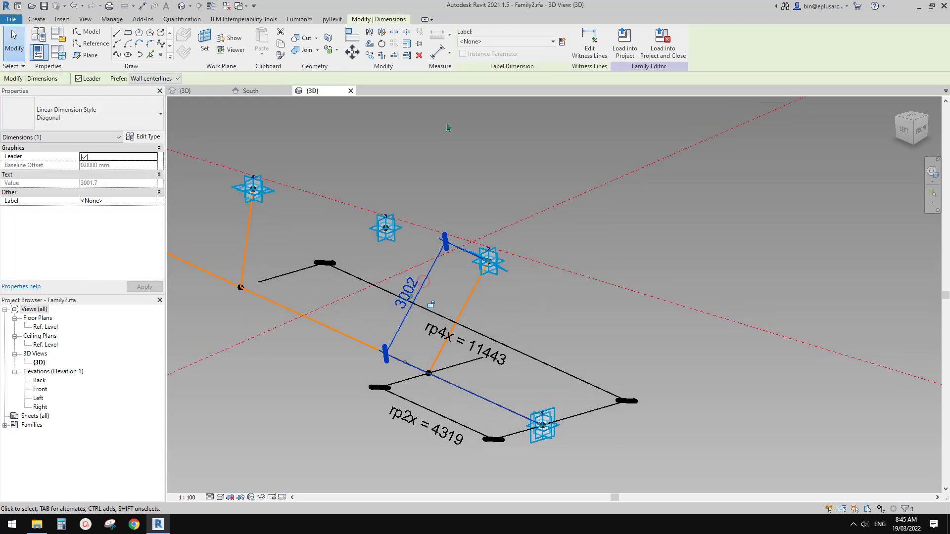
left_click(562, 42)
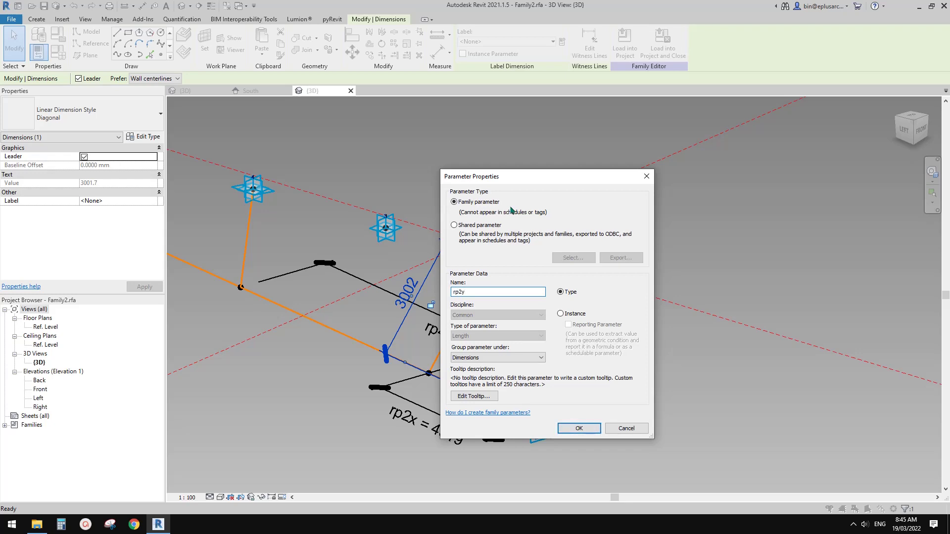
left_click(562, 314)
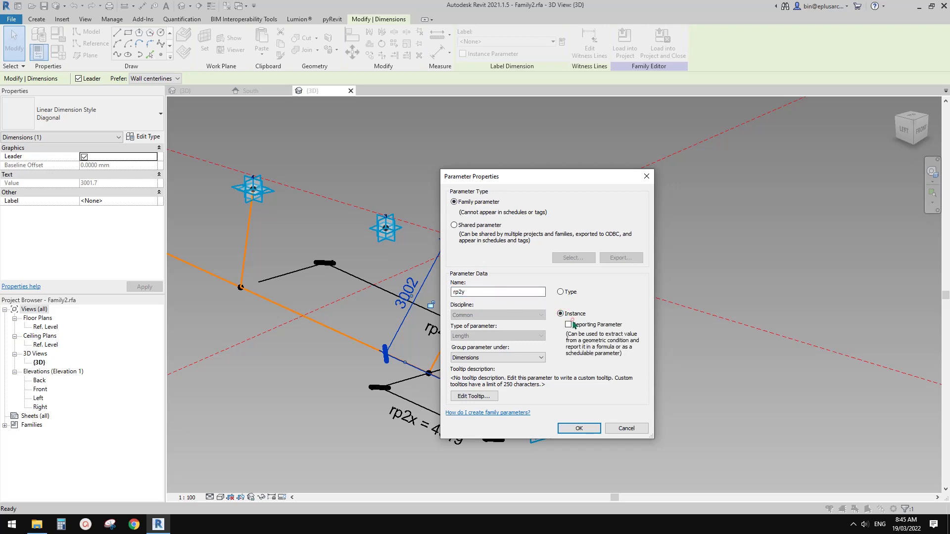
left_click(586, 427)
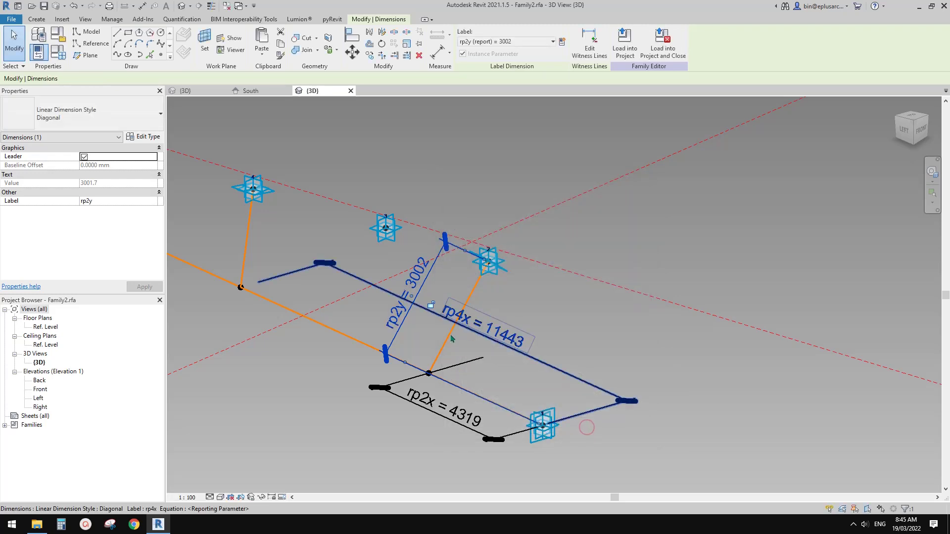
Set the work plane on adaptive point 4's reference line and place an aligned dimension between adaptive points 1 and 4
scroll(416, 333, "down", 1)
middle_click_drag(415, 333, 454, 320)
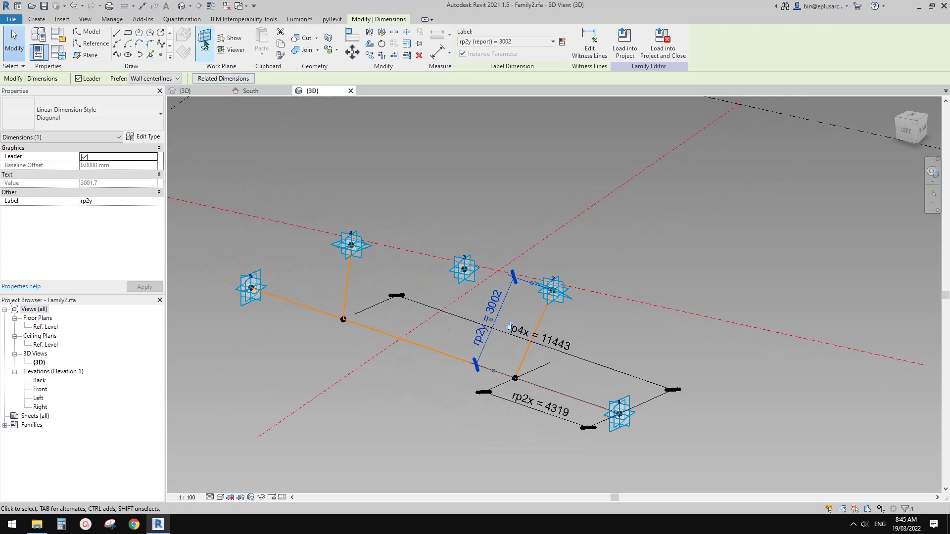
left_click(205, 44)
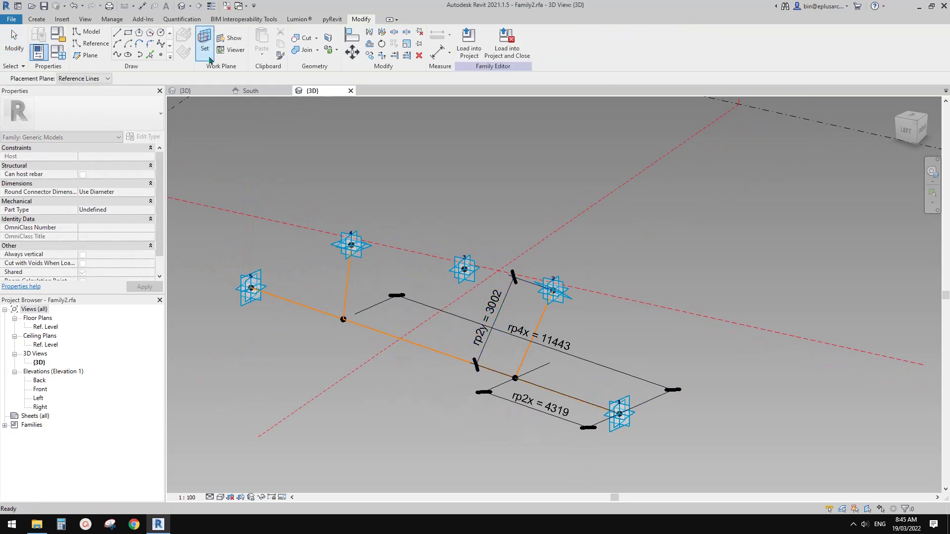
left_click(348, 282)
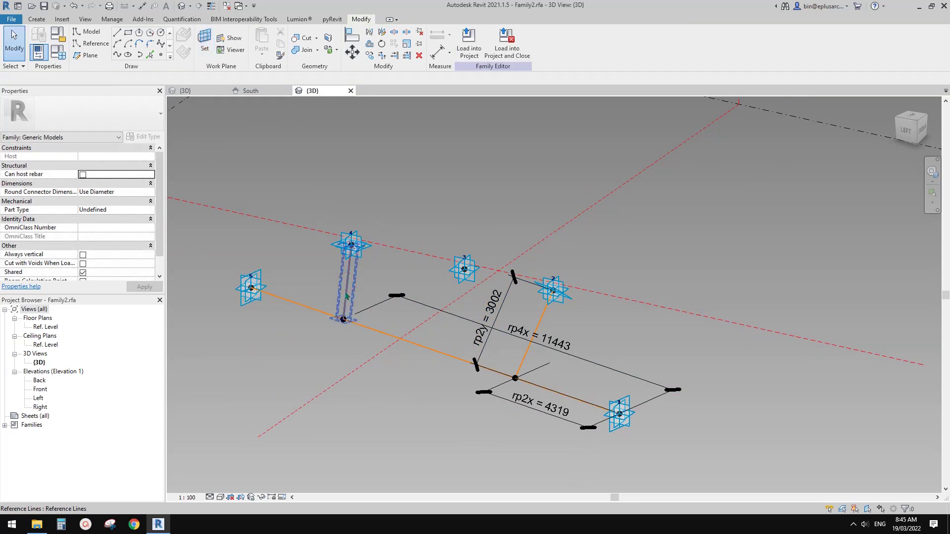
key("i")
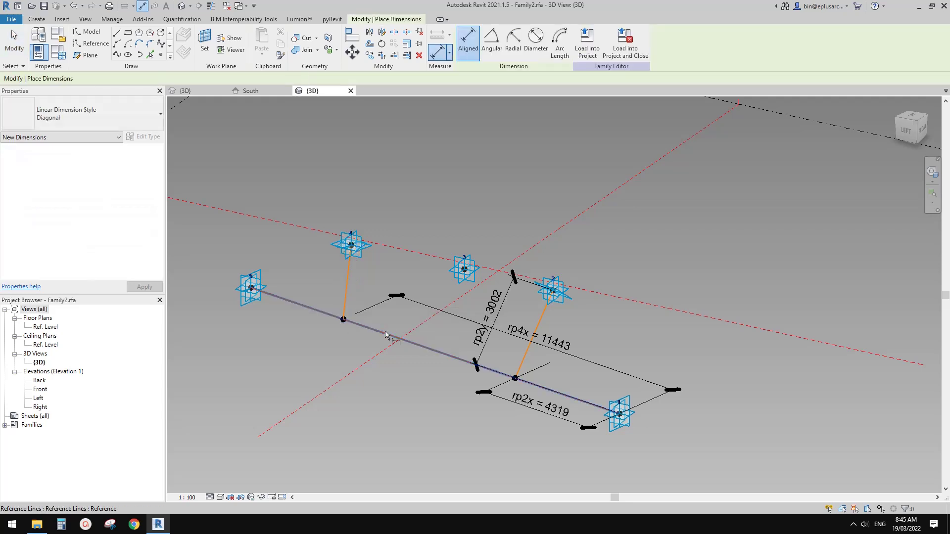
left_click(621, 417)
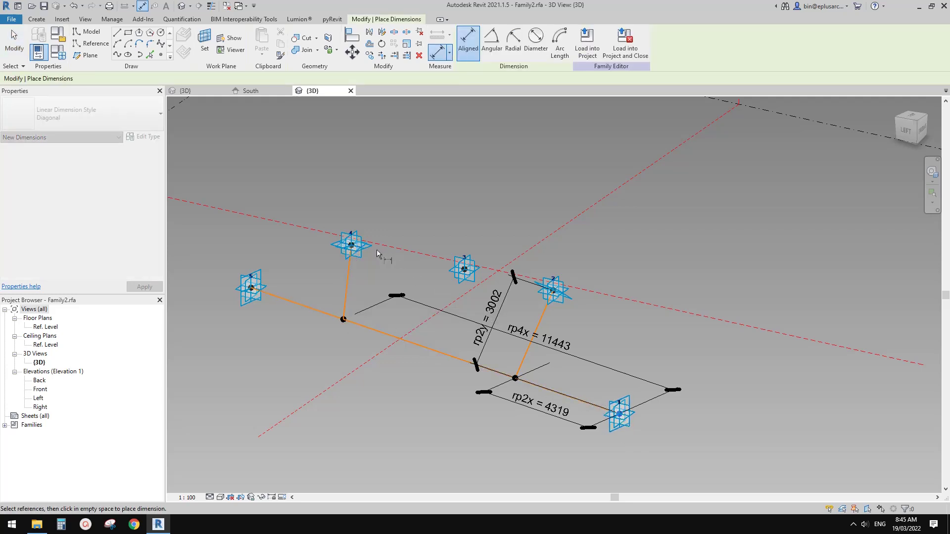
middle_click_drag(379, 295, 392, 255, "shift")
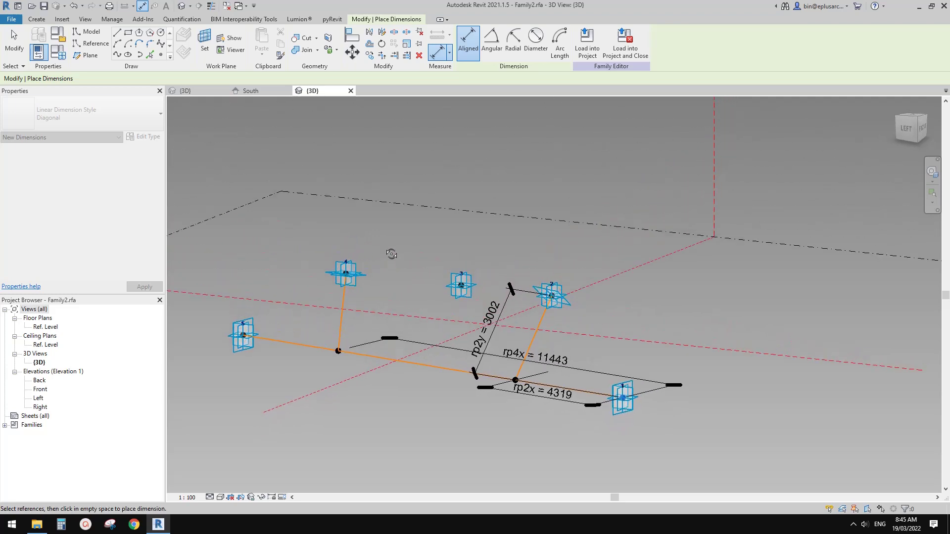
left_click(368, 275)
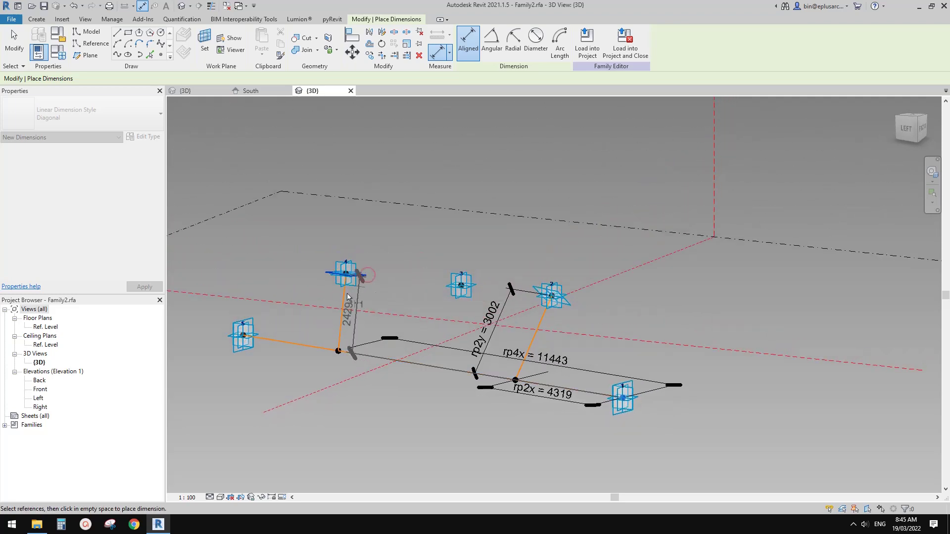
left_click(379, 309)
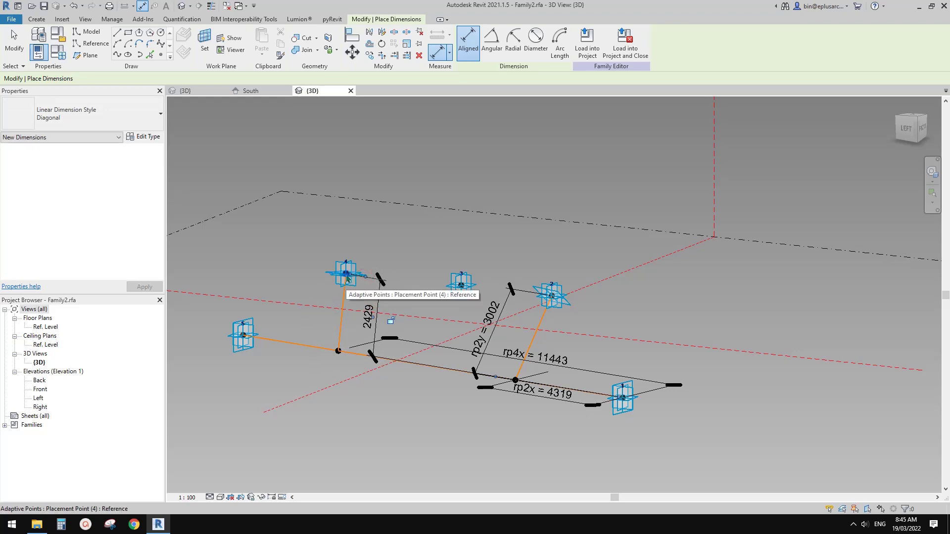
middle_click_drag(388, 302, 375, 319, "shift")
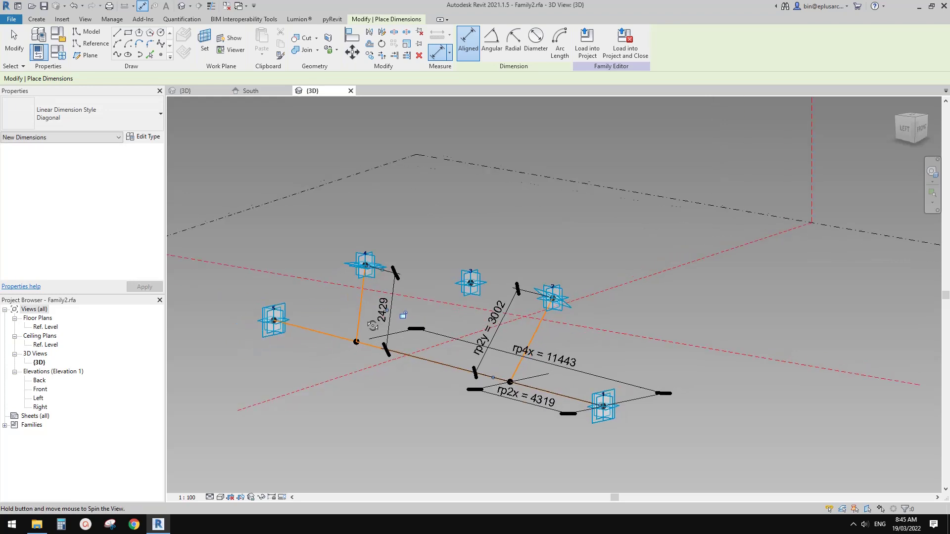
scroll(375, 312, "up", 2)
key("Escape")
key("Escape")
Label the dimension at adaptive point 4 with a new instance reporting parameter named rp4y
left_click(397, 306)
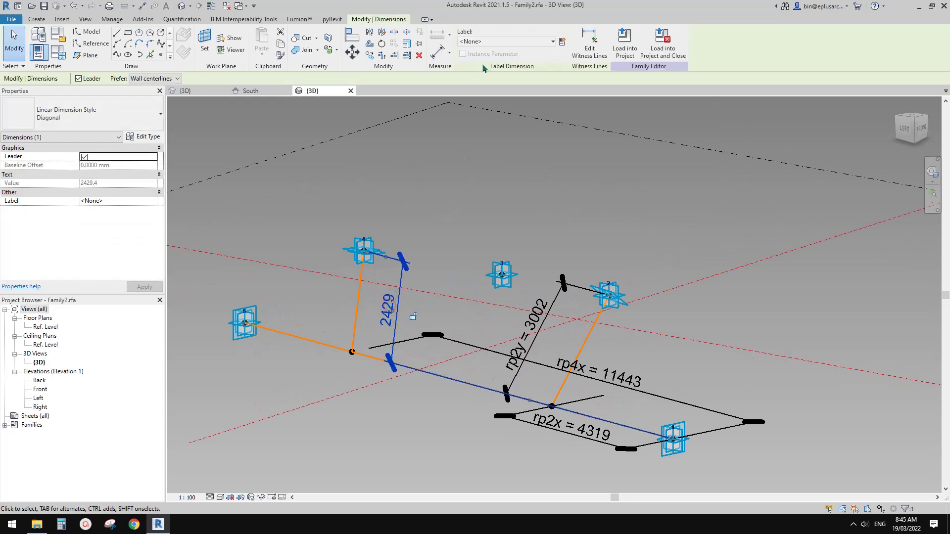
left_click(562, 41)
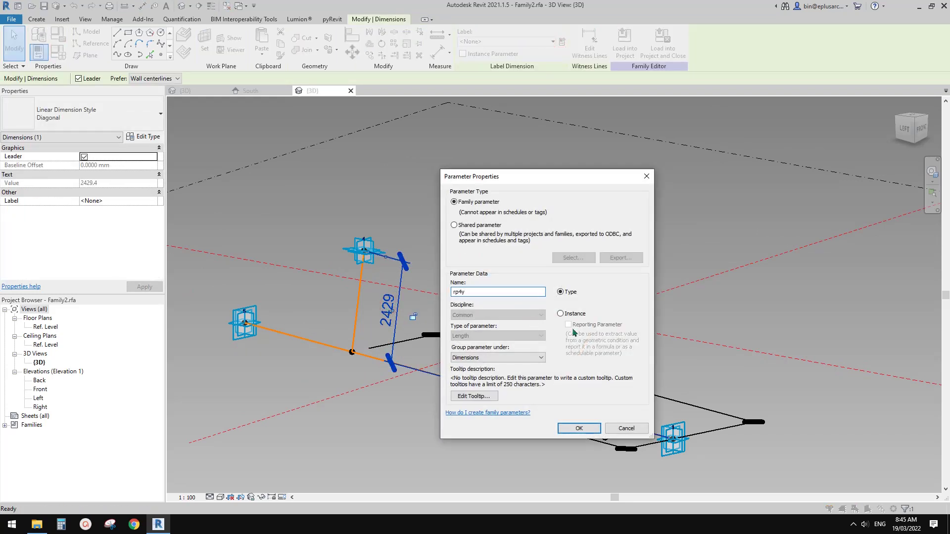
left_click(560, 313)
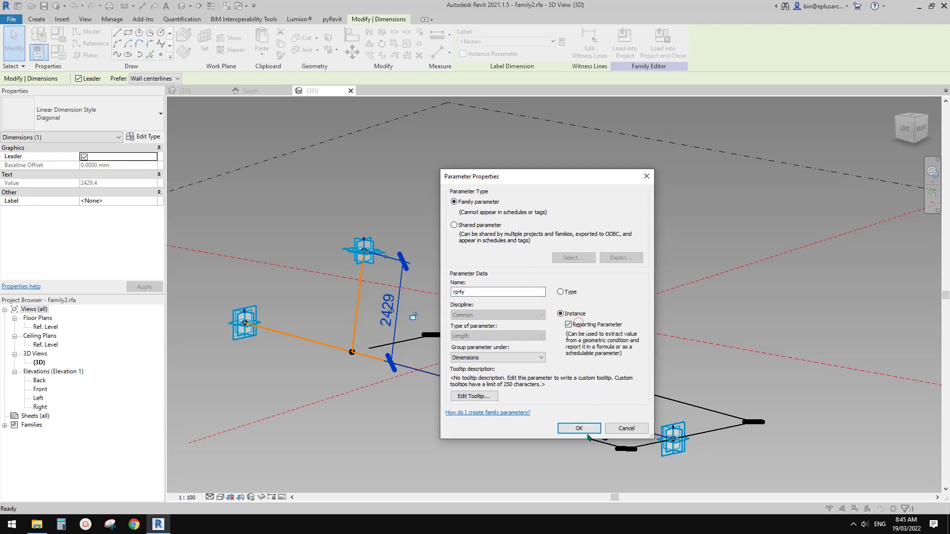
left_click(579, 428)
middle_click_drag(586, 426, 544, 317, "shift")
key("Escape")
Create a spline through adaptive points 5, 3 and 1 and make it a reference line
middle_click_drag(568, 273, 511, 393, "shift")
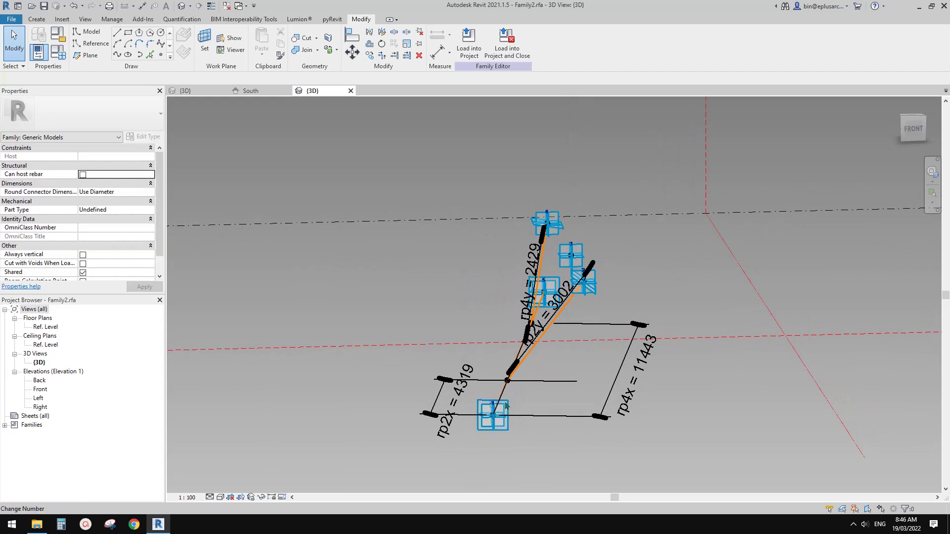
middle_click_drag(545, 290, 576, 304, "shift")
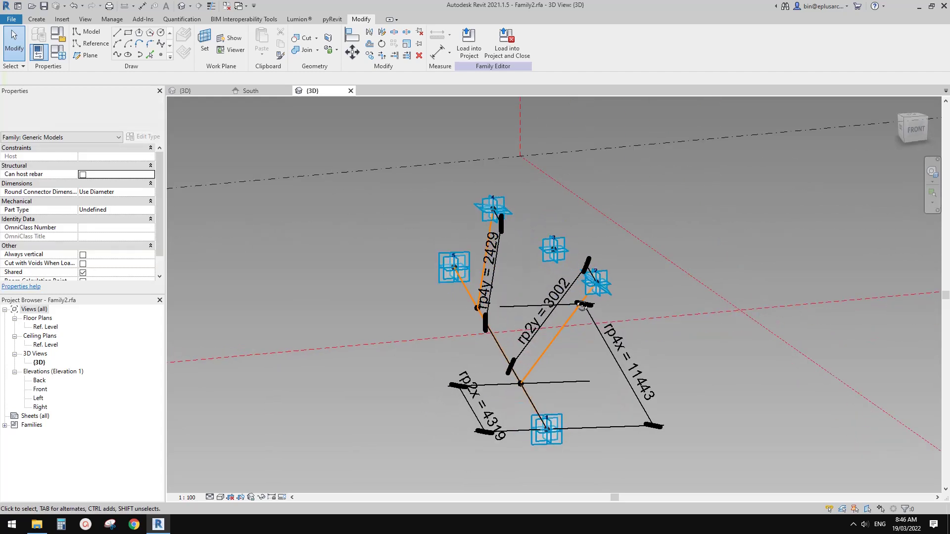
left_click(456, 269)
left_click(554, 249, "ctrl")
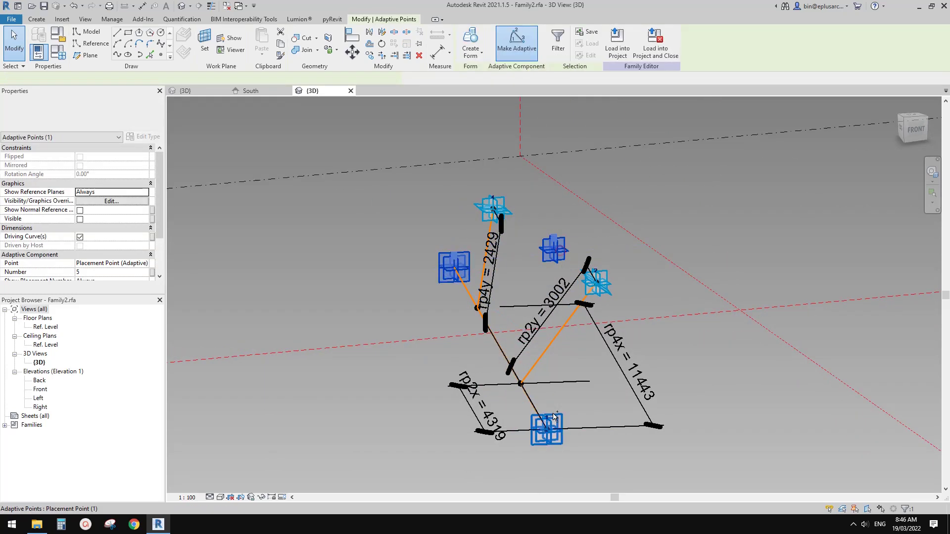
left_click(547, 429, "ctrl")
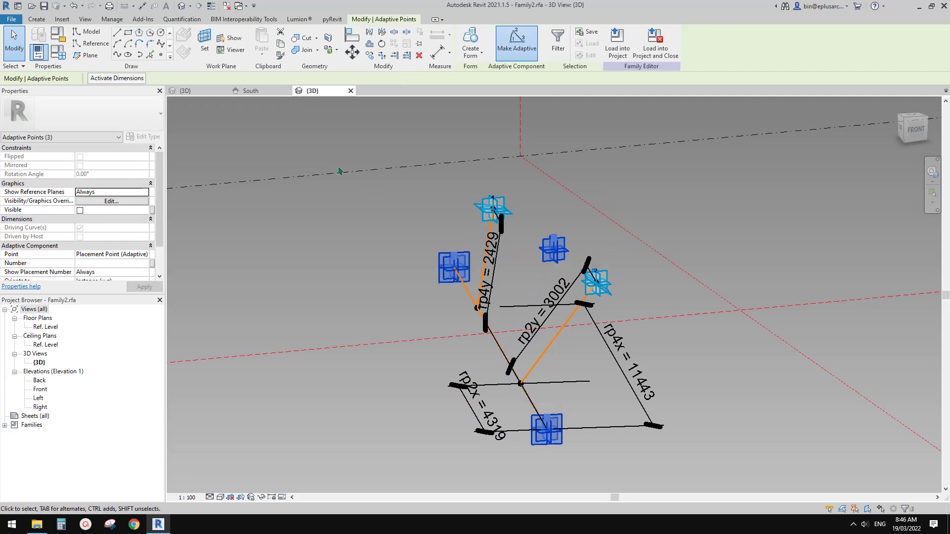
left_click(128, 46)
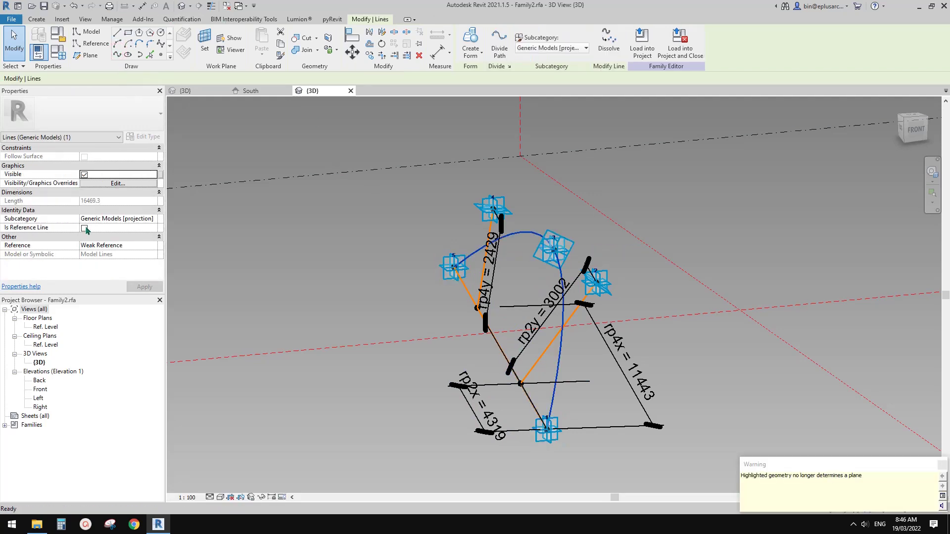
left_click(84, 228)
left_click(587, 221)
mouse_move(573, 262)
middle_mouse_down("shift")
mouse_move(596, 278)
mouse_move(559, 261)
middle_mouse_up("shift")
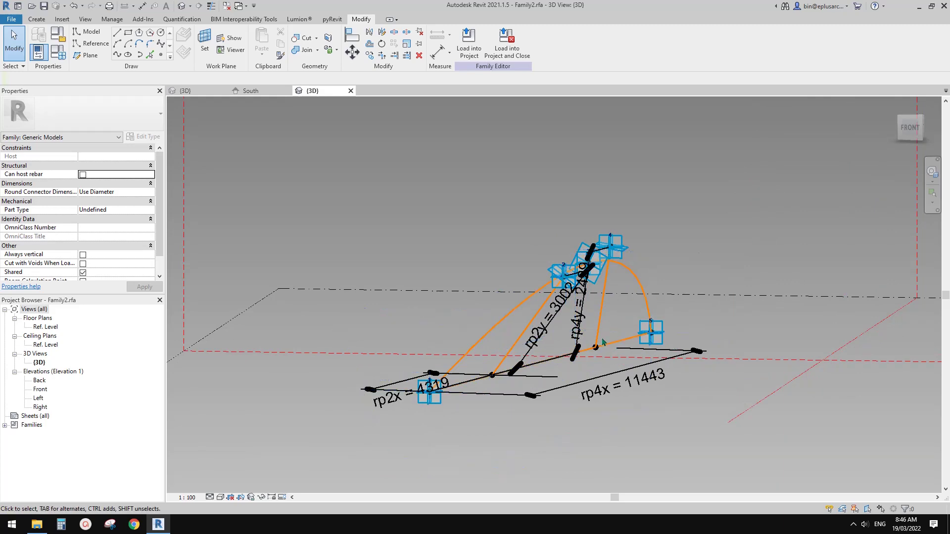
middle_click_drag(603, 341, 518, 378, "shift")
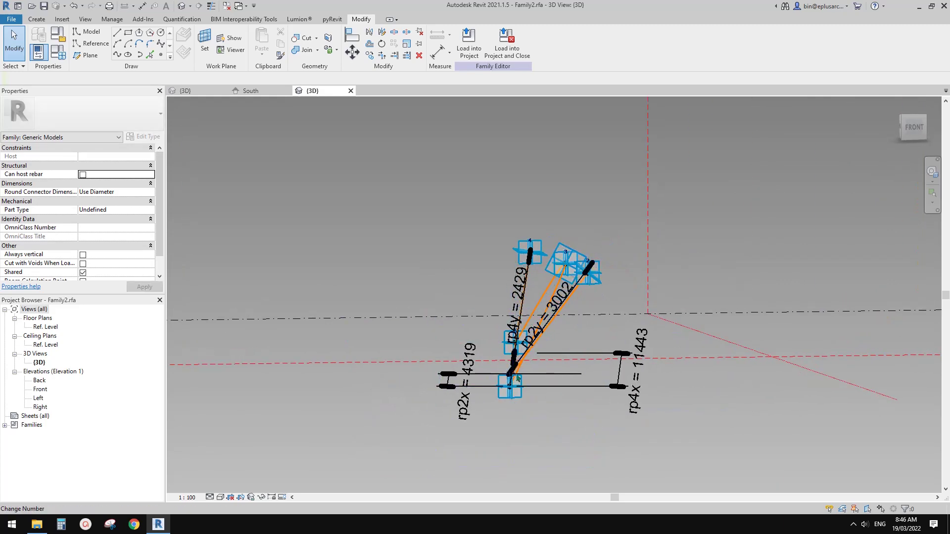
Examine the adaptive points, spline, reference lines and reporting dimensions of the fin rig from several angles
middle_click_drag(569, 299, 598, 362, "shift")
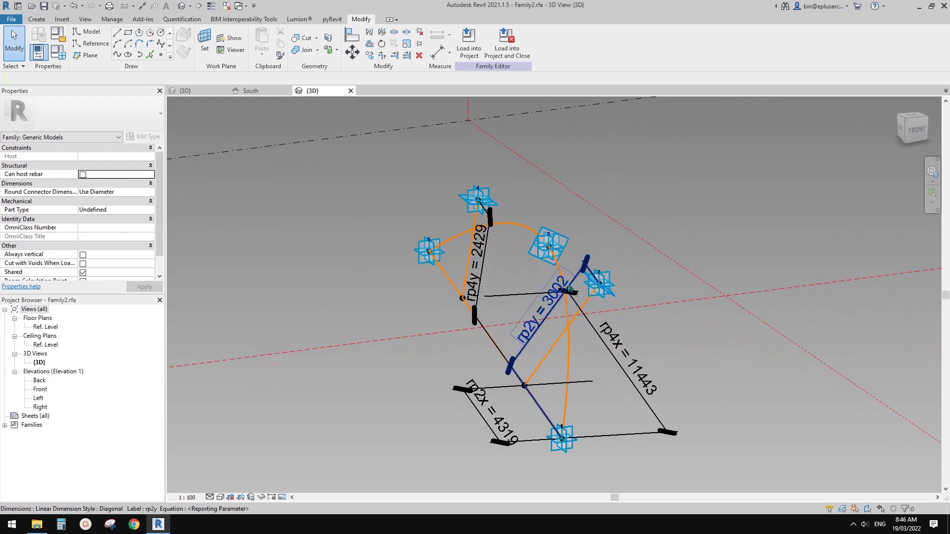
key("Tab")
middle_click_drag(568, 282, 580, 288, "shift")
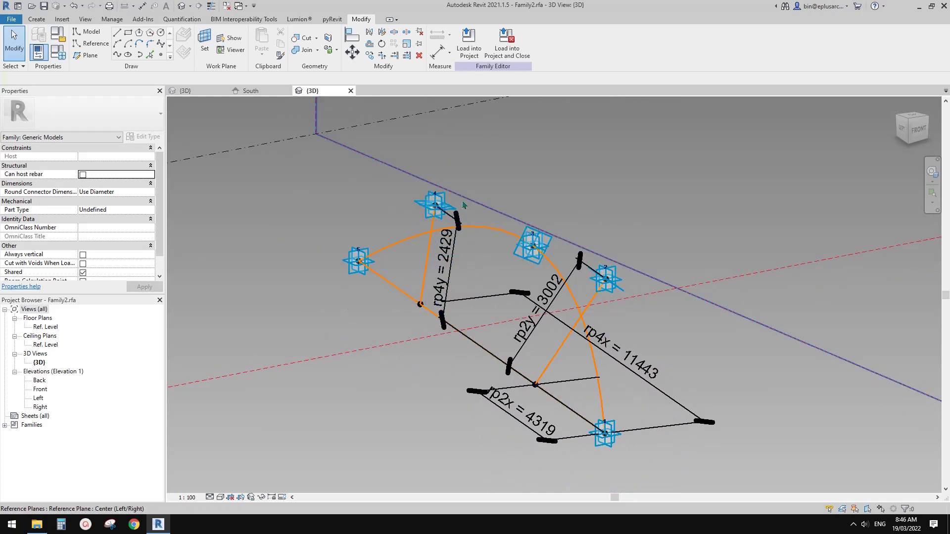
middle_click_drag(463, 204, 470, 266, "shift")
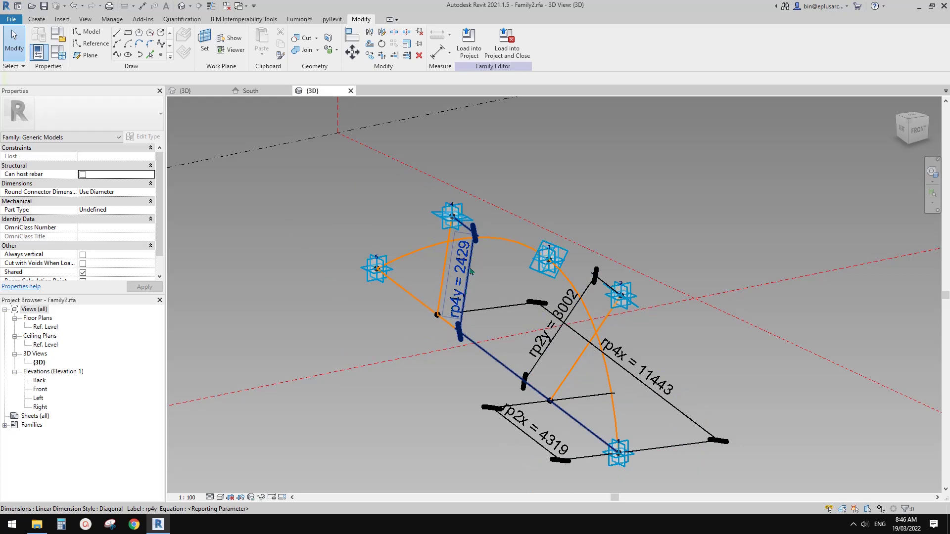
middle_click_drag(464, 279, 578, 294, "shift")
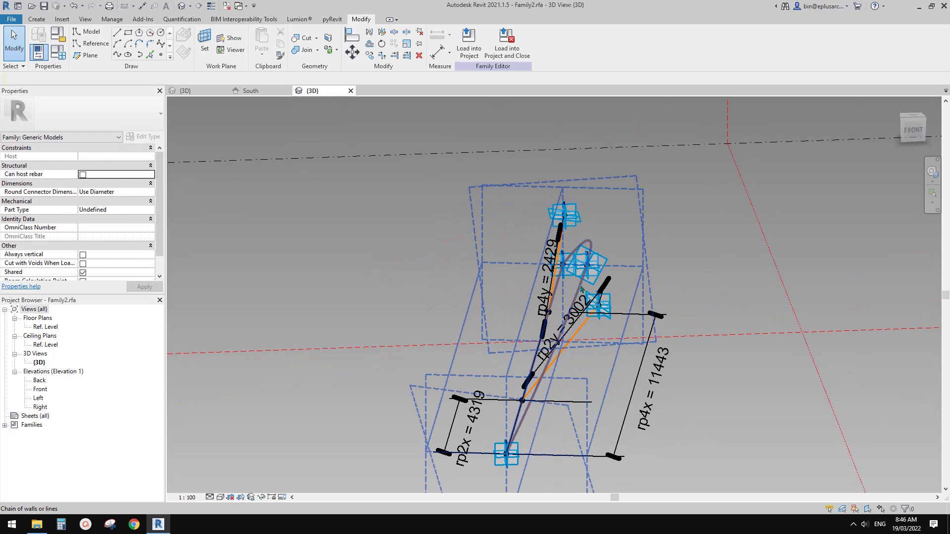
left_click(579, 291)
middle_click_drag(580, 291, 539, 304, "shift")
left_click(618, 332)
middle_click_drag(618, 332, 489, 267)
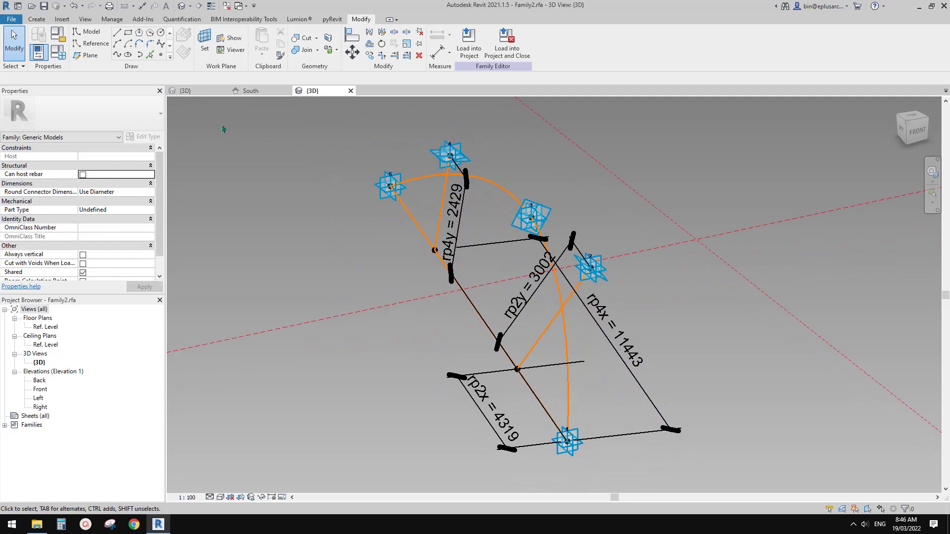
Draw a reference-line circle of about 2100 radius on the work plane of adaptive point 2's hosted base point and make its radius dimension permanent
left_click(91, 44)
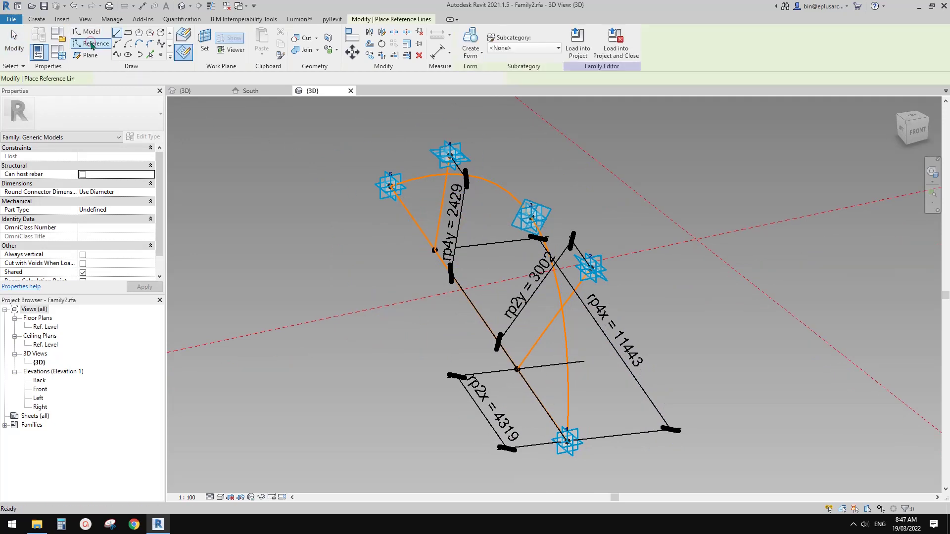
left_click(161, 33)
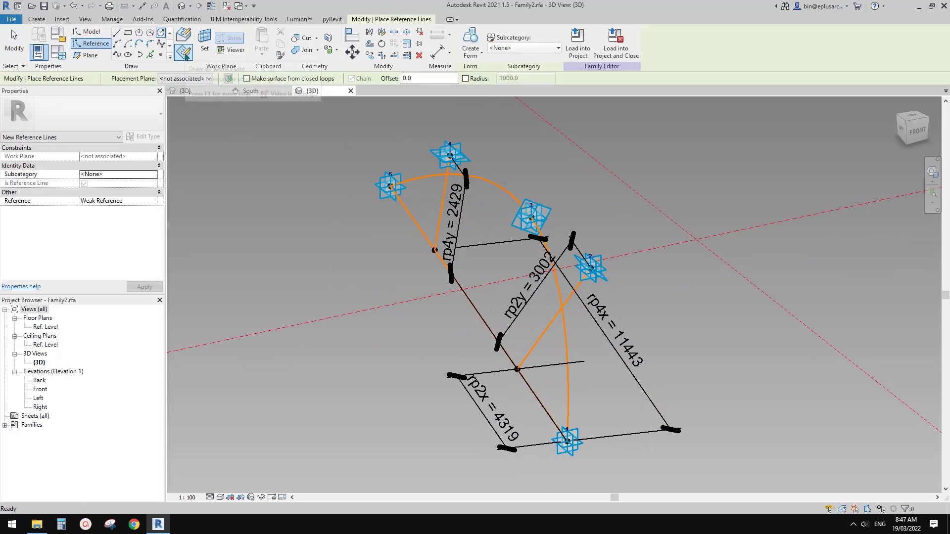
left_click(212, 47)
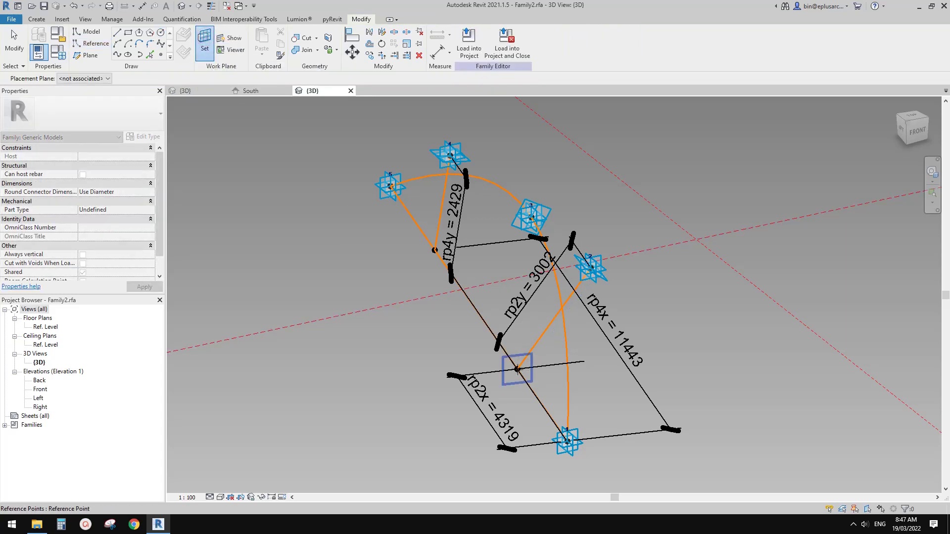
left_click(517, 369)
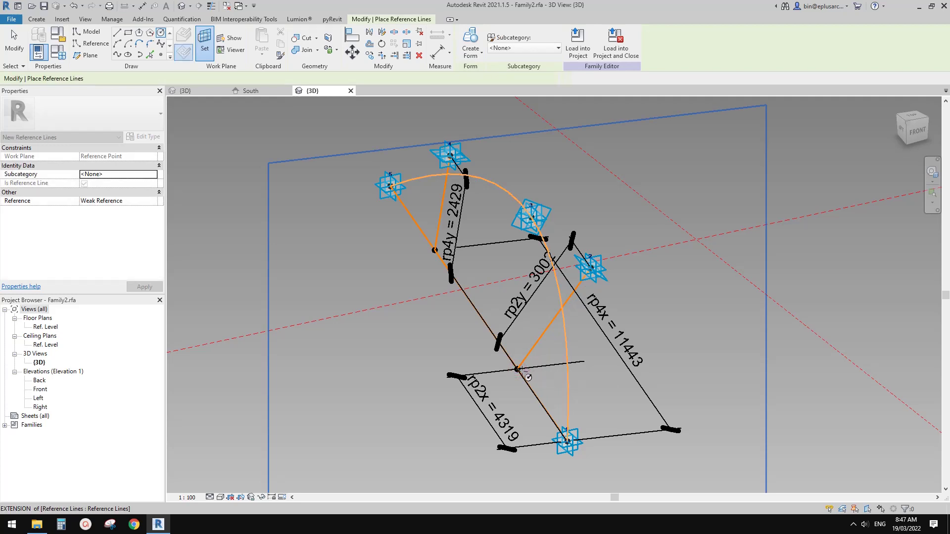
left_click(518, 370)
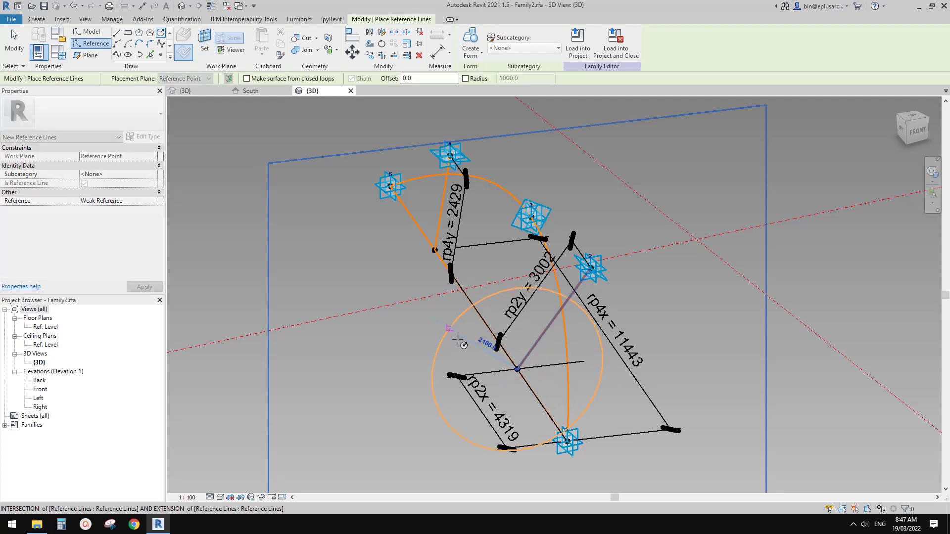
left_click(459, 341)
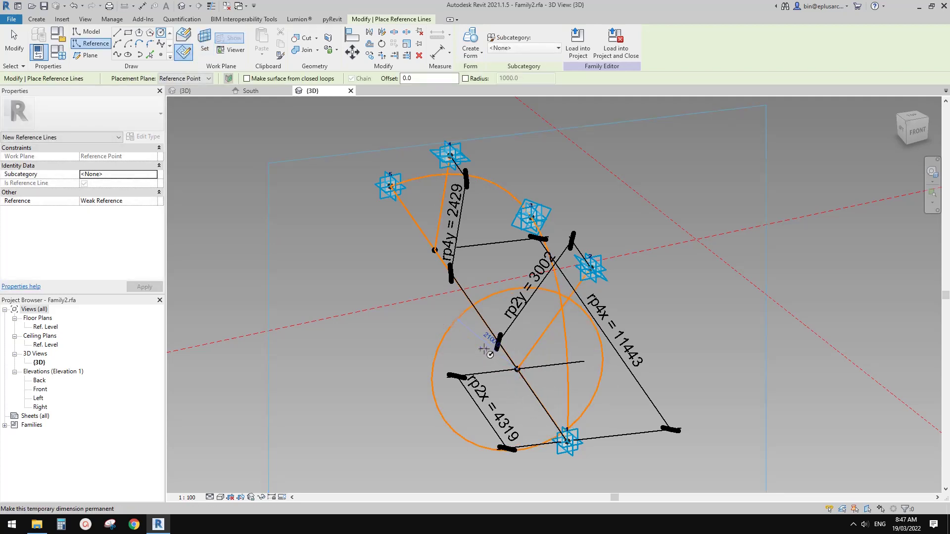
key("Escape")
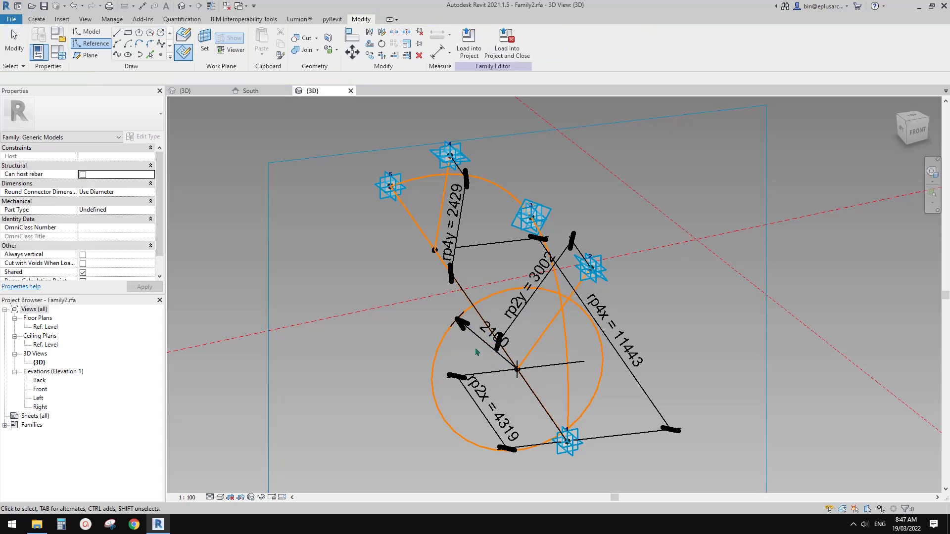
Label the circle's radius dimension with a new instance parameter named r2
left_click(477, 334)
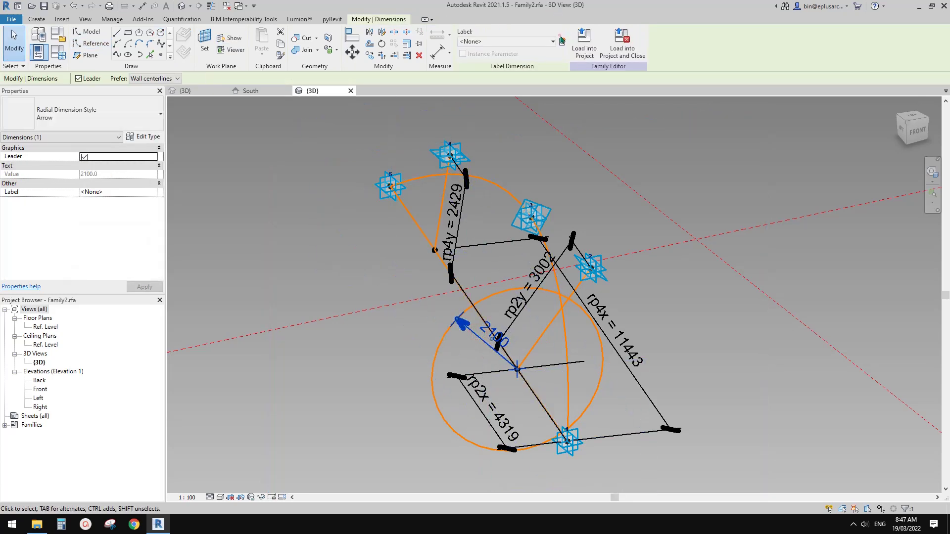
left_click(562, 42)
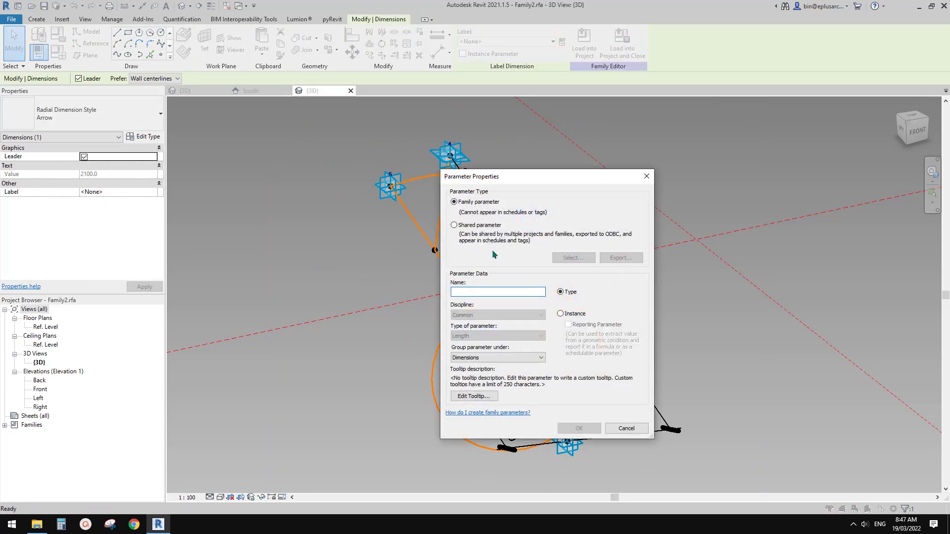
left_click(646, 176)
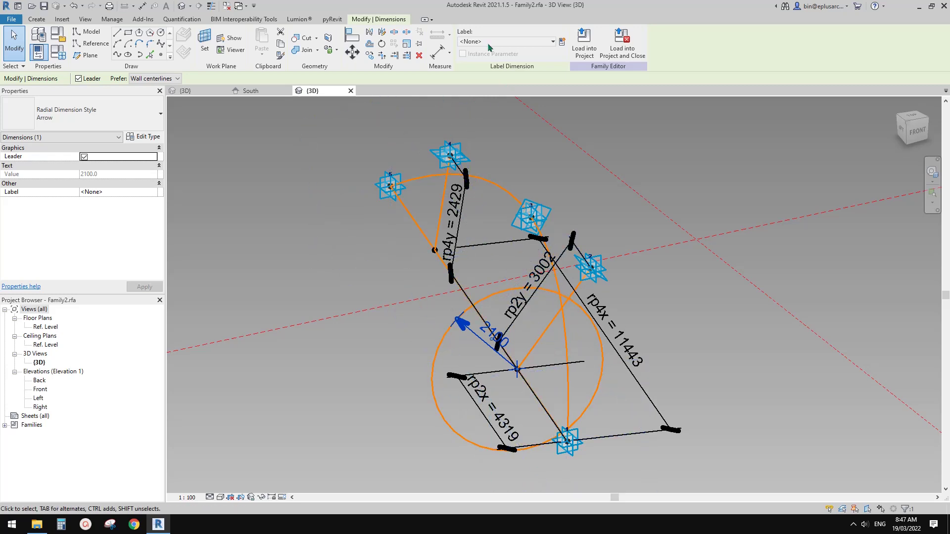
left_click(561, 41)
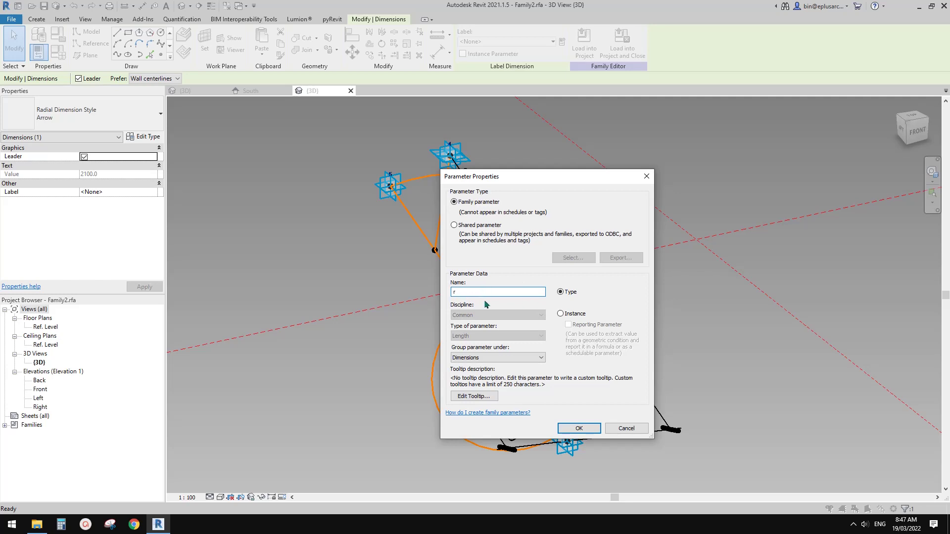
left_click(570, 313)
left_click(579, 429)
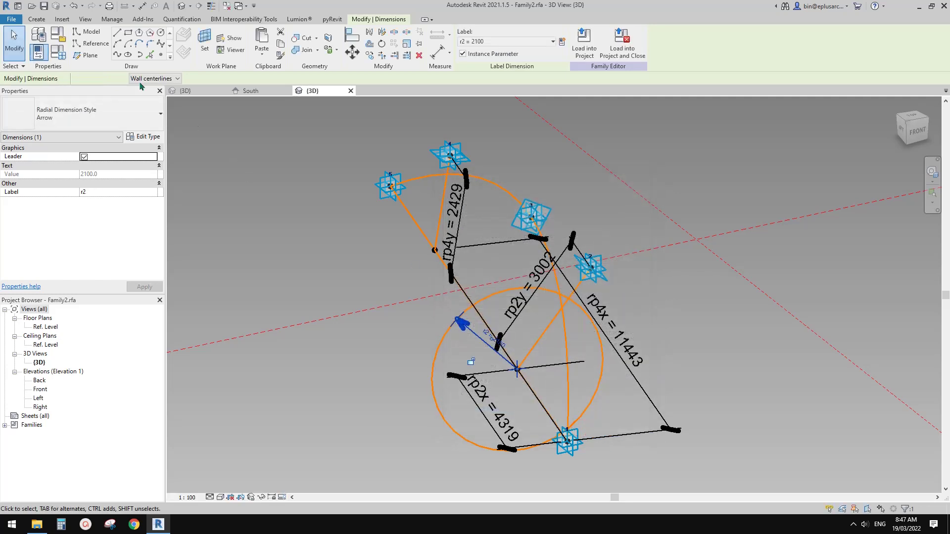
Set the formula of parameter r2 to rp2y in the family types
left_click(58, 52)
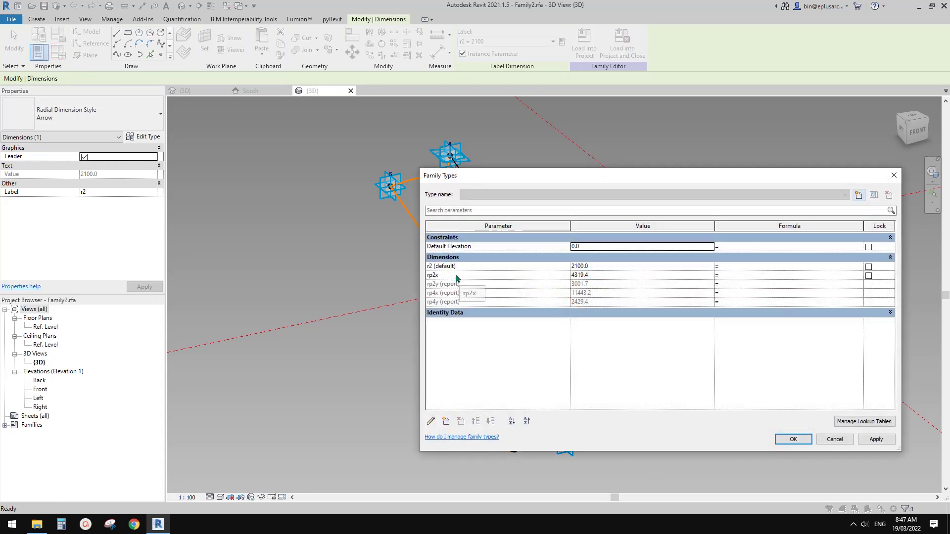
left_click(736, 266)
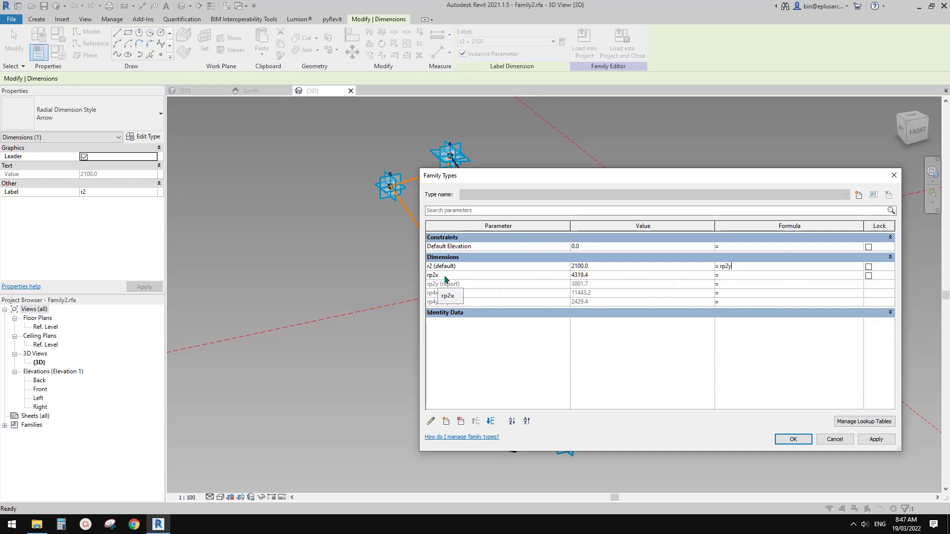
left_click(793, 440)
key("Escape")
Change parameter rp2x to an instance reporting parameter
left_click(58, 50)
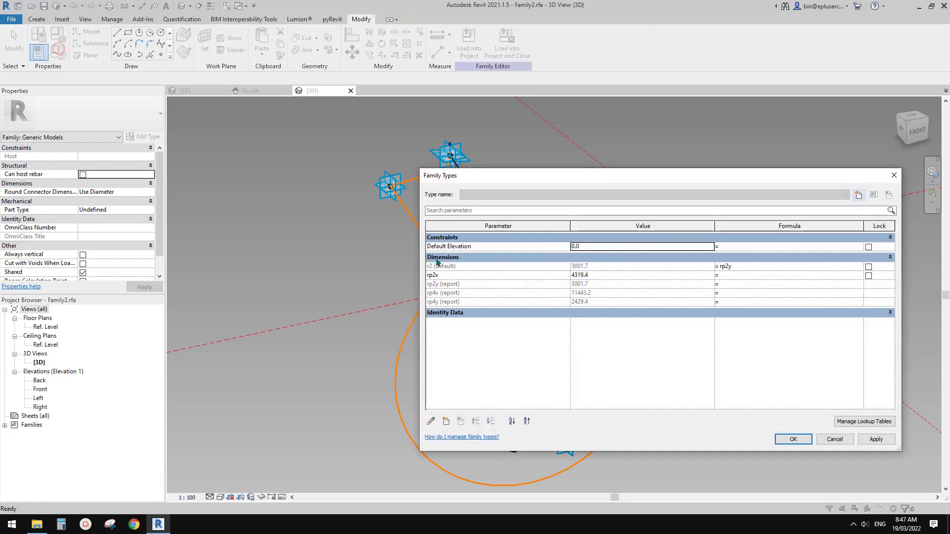
left_click(462, 275)
left_click(431, 422)
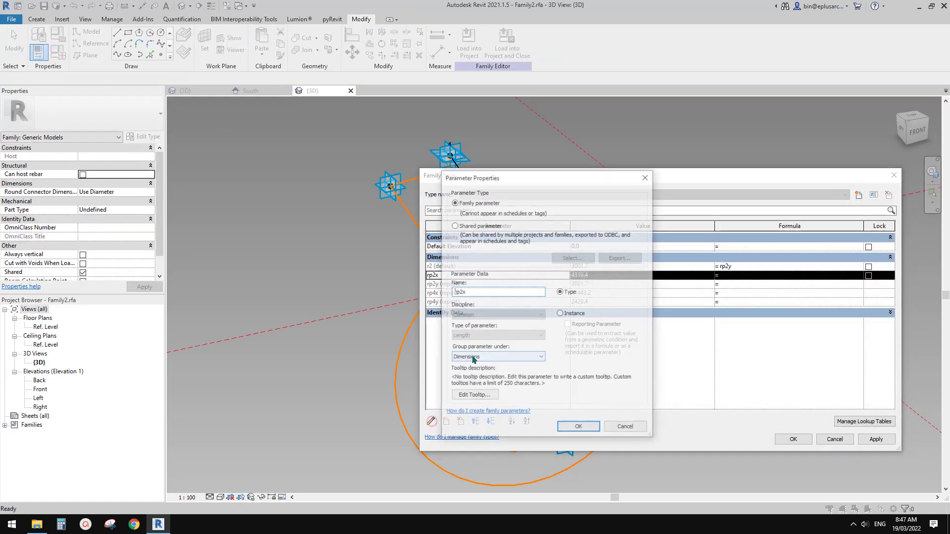
left_click(562, 314)
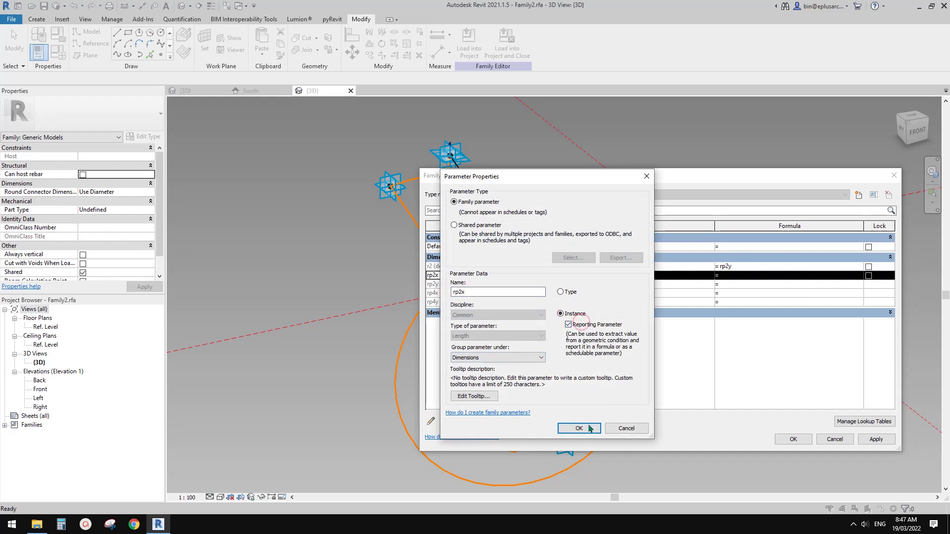
left_click(579, 429)
left_click(793, 439)
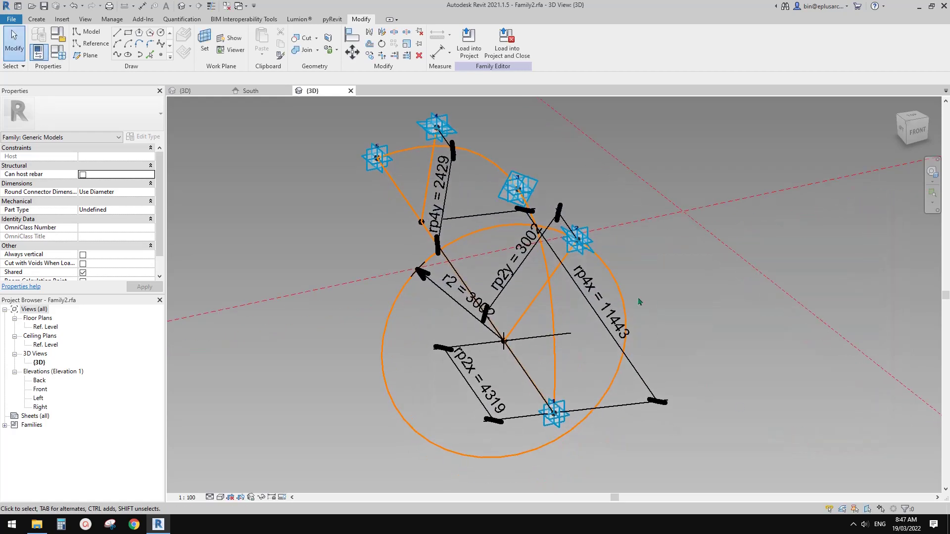
Inspect the circle and move adaptive point 2 to a new position to test the radius link
middle_click_drag(589, 290, 636, 298, "shift")
middle_click_drag(589, 276, 477, 220, "shift")
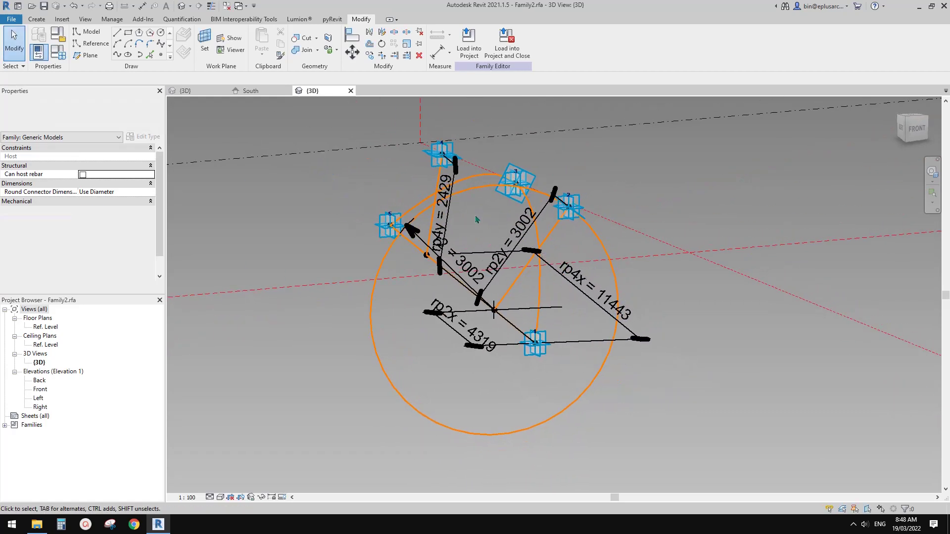
left_click(517, 278)
middle_click_drag(518, 278, 520, 340, "shift")
left_click(646, 275)
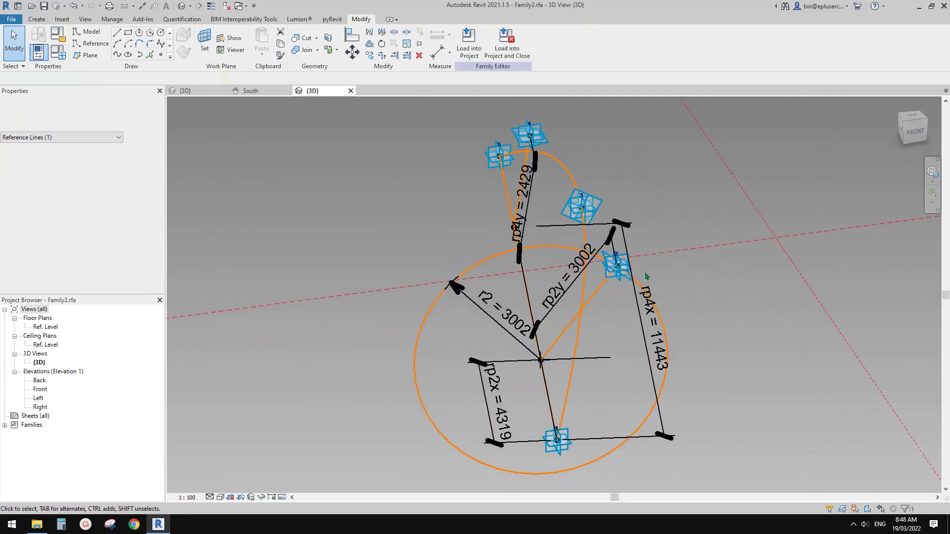
mouse_move(630, 273)
middle_mouse_down("shift")
mouse_move(600, 270)
mouse_move(670, 258)
mouse_move(627, 254)
middle_mouse_up("shift")
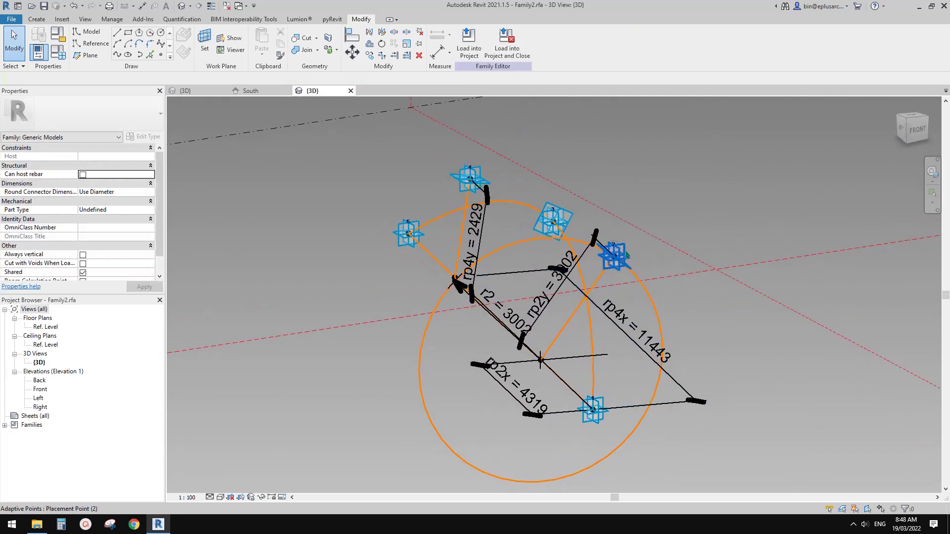
left_click(626, 255)
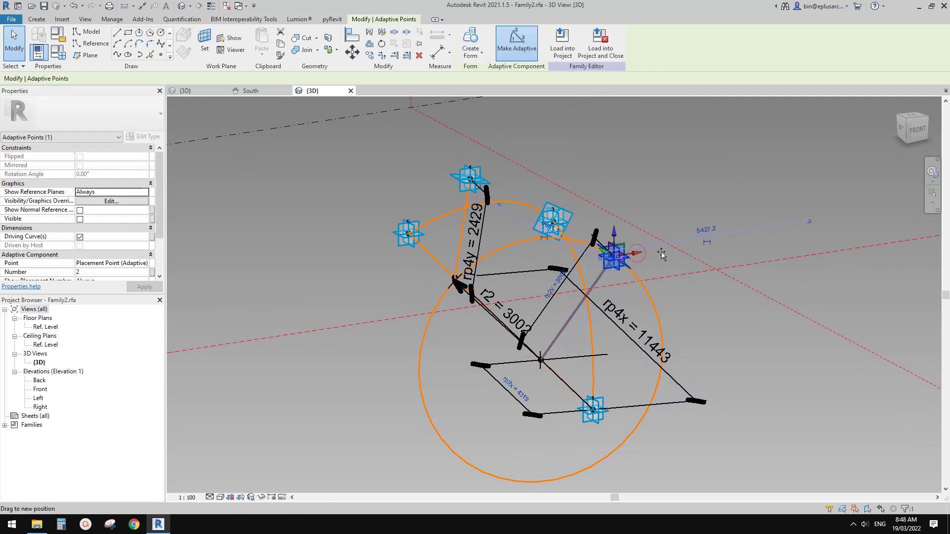
left_click_drag(662, 255, 656, 267)
Draw a reference-line circle of about 1400 radius on the work plane of adaptive point 4's hosted base point, with a permanent radius dimension
middle_click_drag(656, 267, 419, 268, "shift")
scroll(400, 244, "up", 1)
left_click(84, 45)
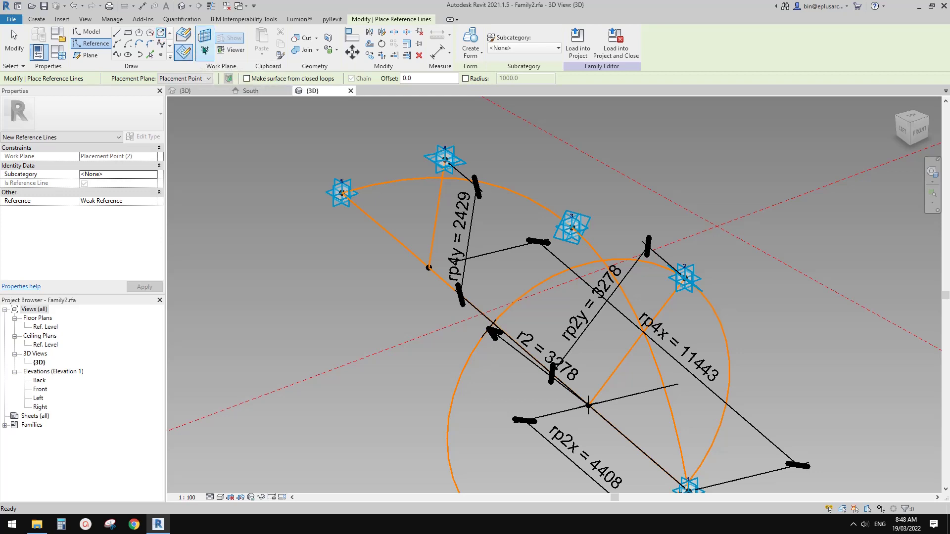
left_click(204, 42)
left_click(428, 267)
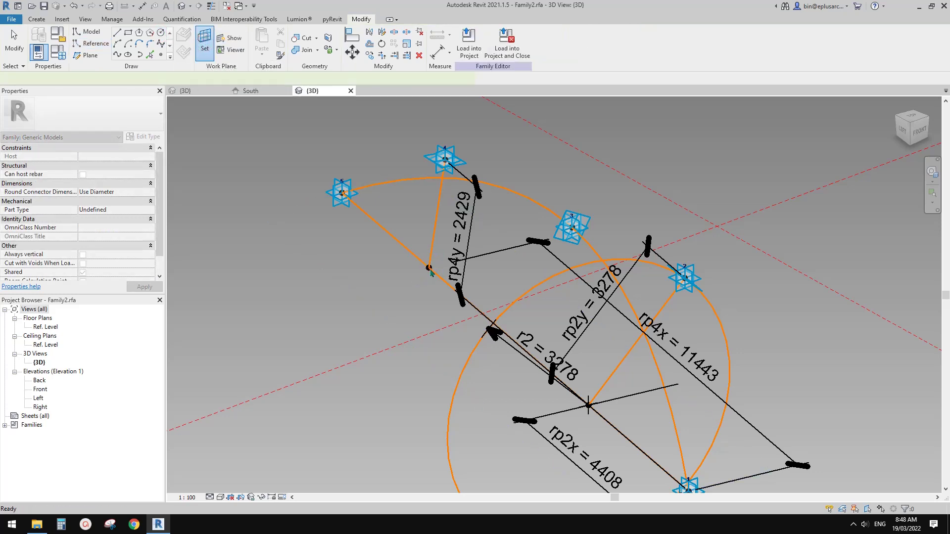
left_click(429, 268)
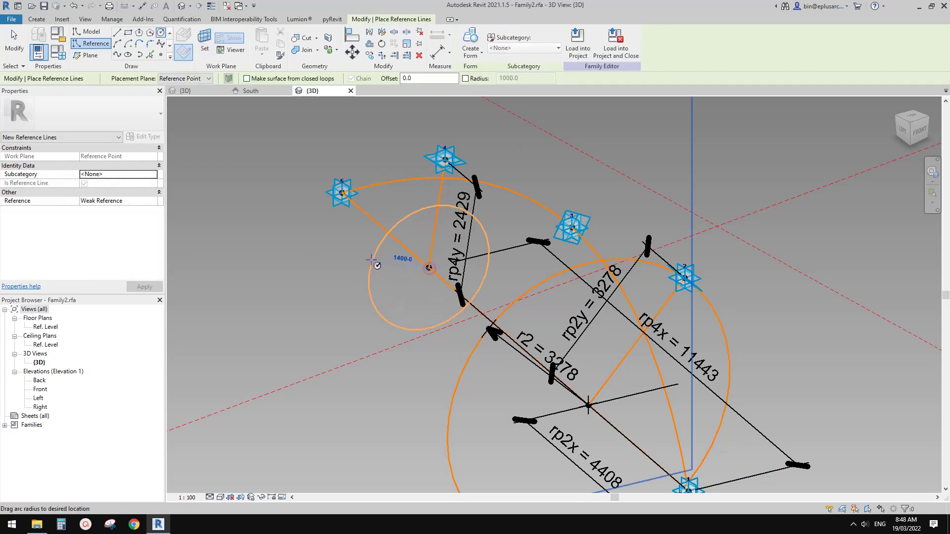
left_click(387, 238)
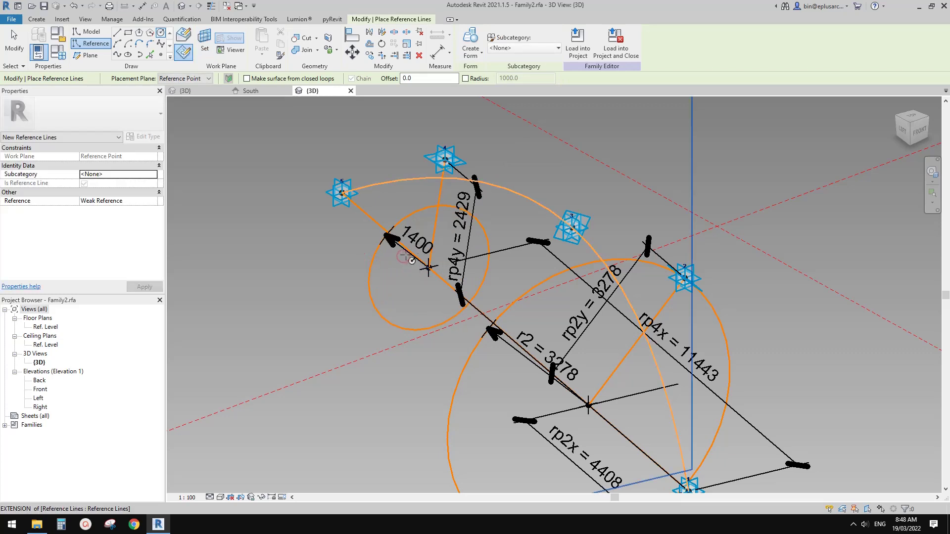
key("Escape")
key("Escape")
Label the smaller circle's radius dimension with a new instance parameter named r4
left_click(393, 247)
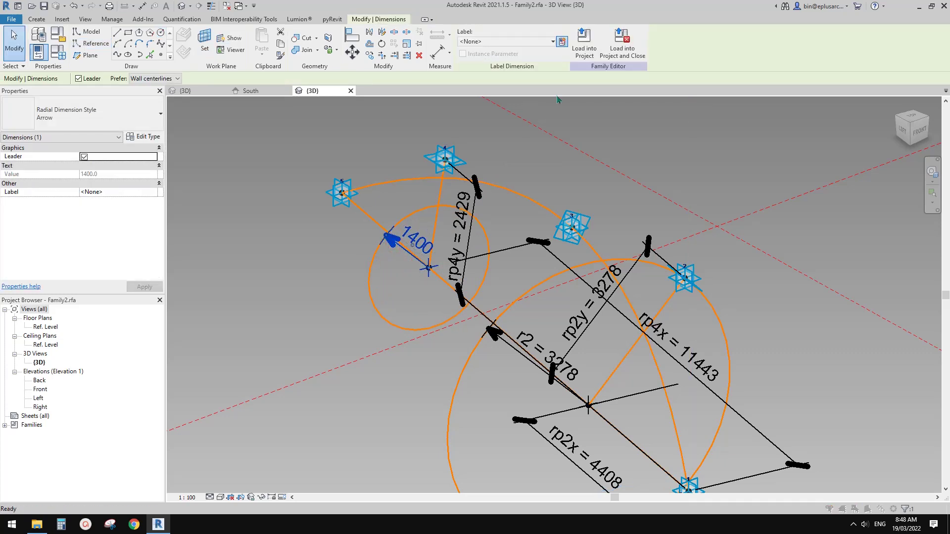
left_click(563, 42)
type("r4")
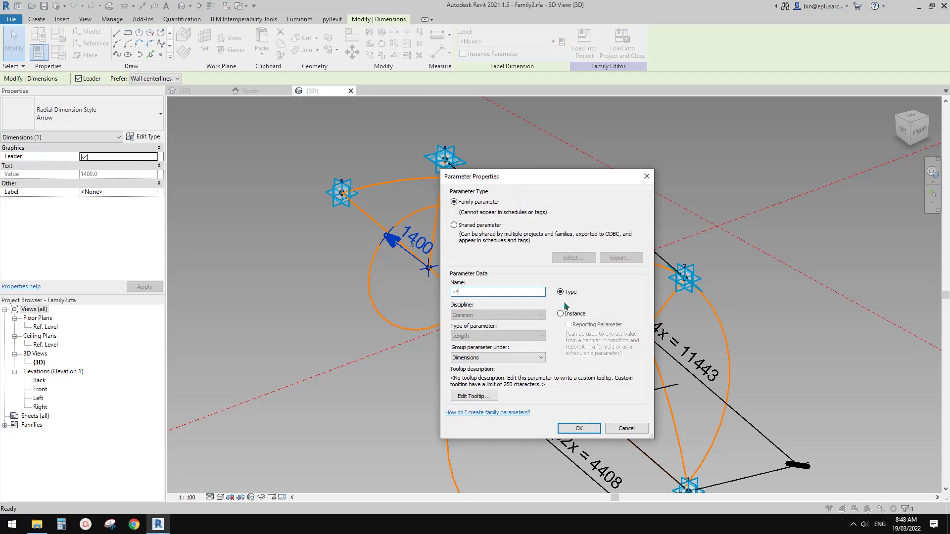
left_click(568, 314)
left_click(579, 429)
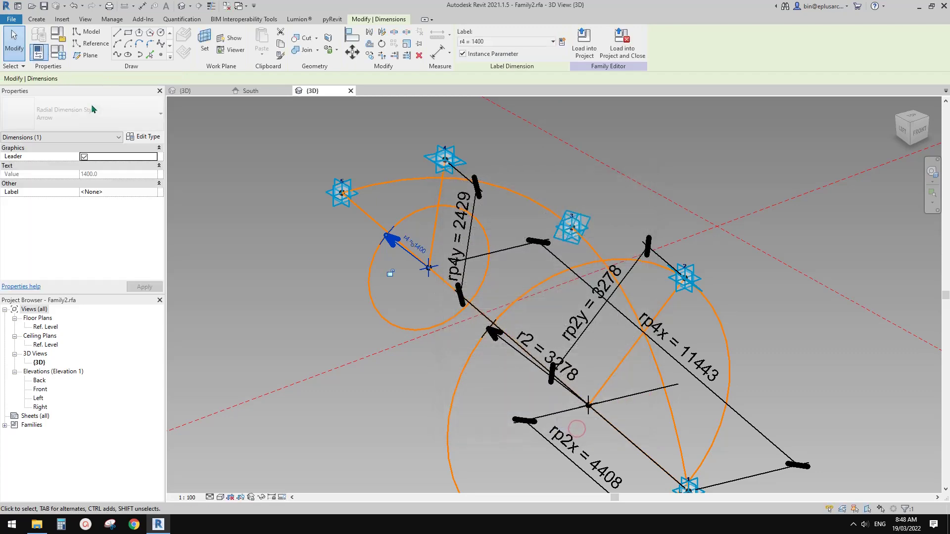
Set the formula of parameter r4 to rp4y so the smaller circle's radius follows the reporting parameter
left_click(58, 52)
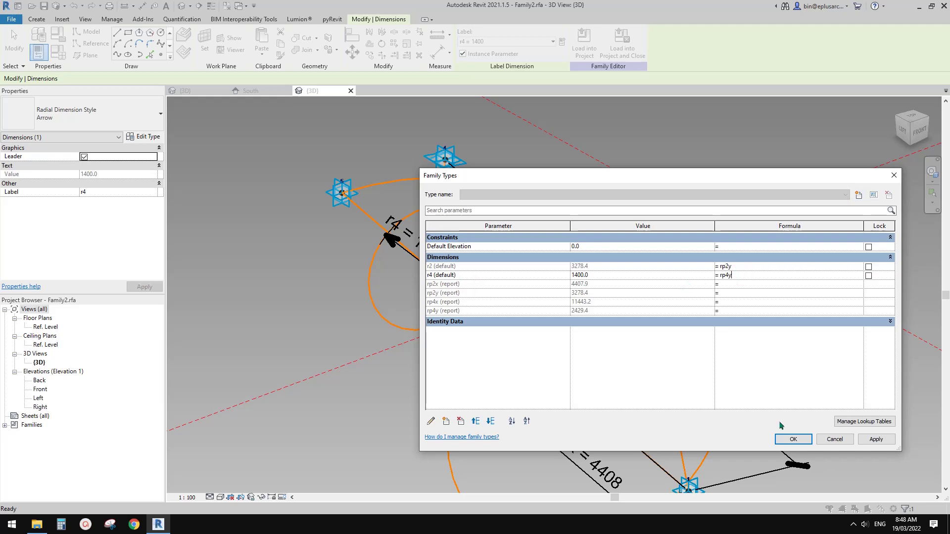
left_click(798, 442)
middle_click_drag(648, 296, 512, 242, "shift")
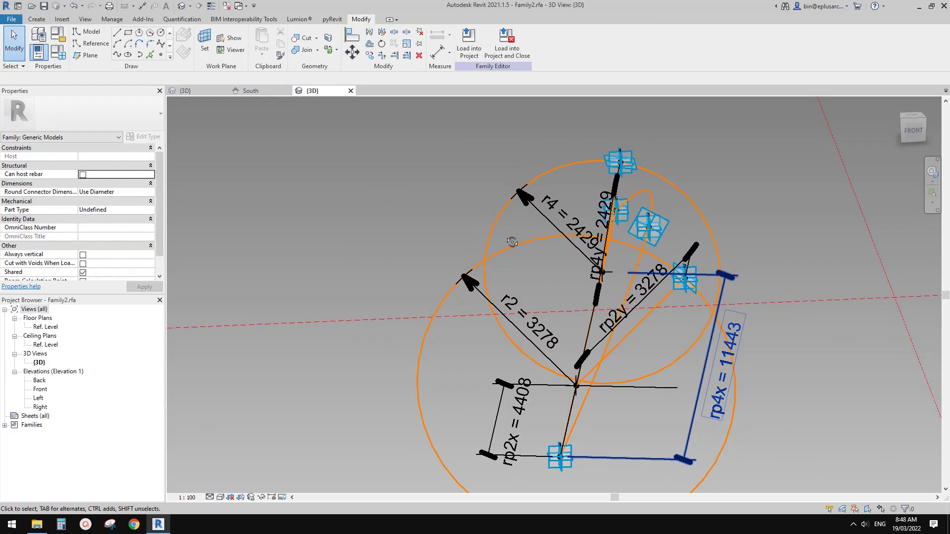
middle_click_drag(602, 241, 545, 251)
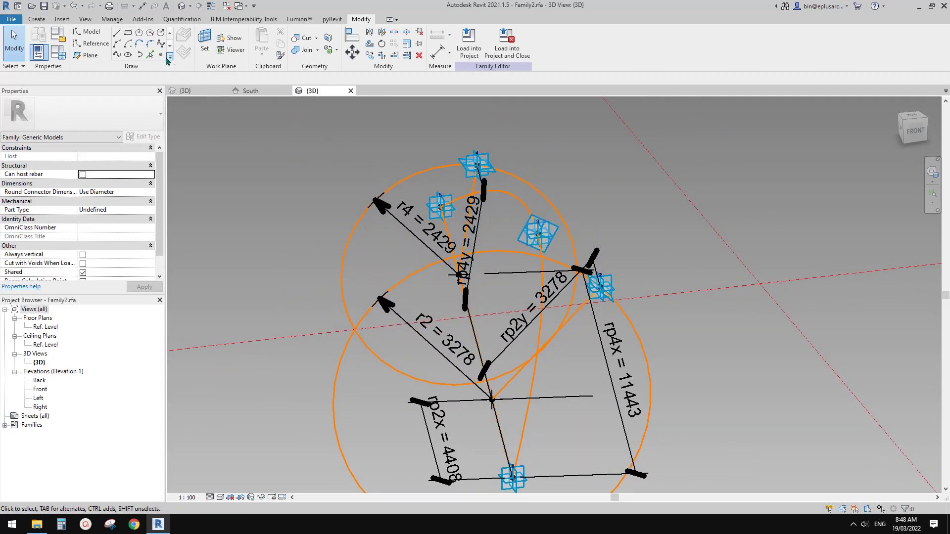
Place one reference point on each of the r4 and r2 reference circles
left_click(161, 55)
middle_click_drag(446, 202, 459, 189, "shift")
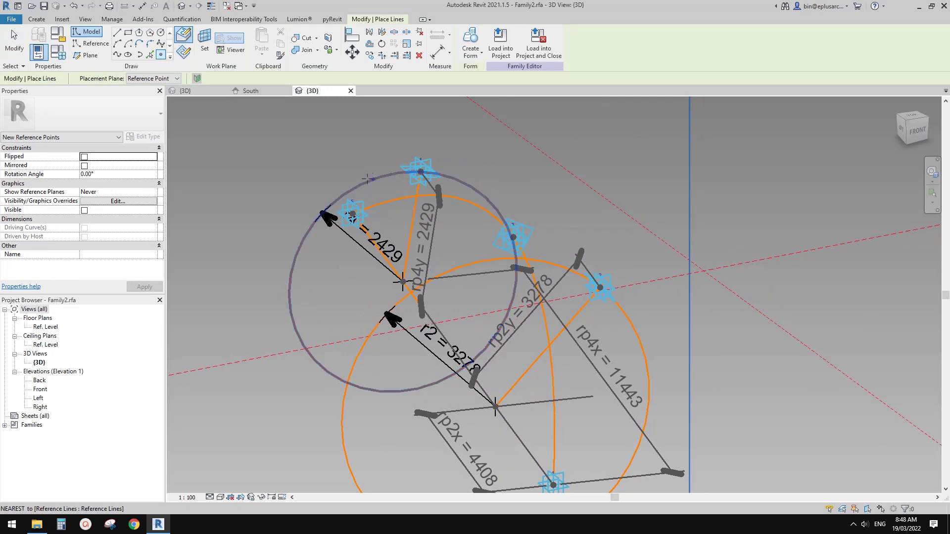
left_click(372, 179)
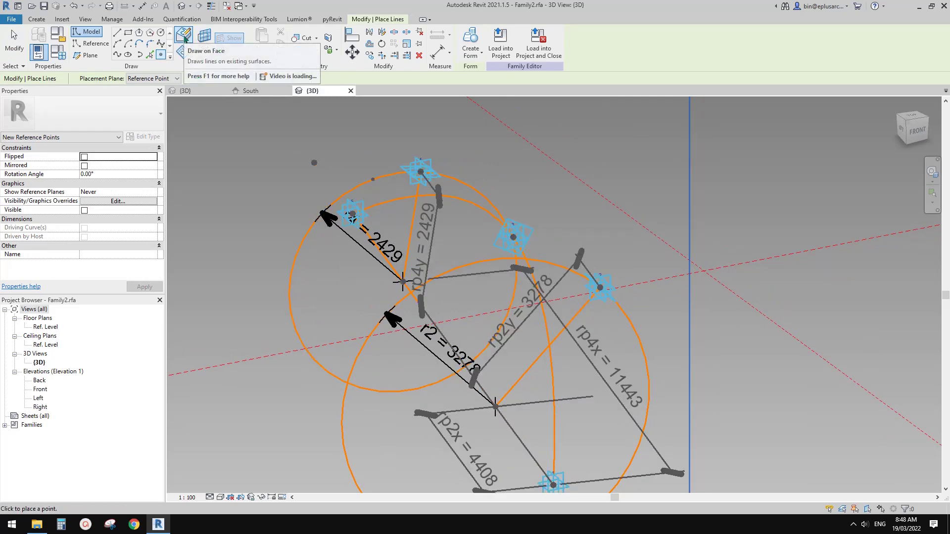
left_click(183, 37)
left_click(480, 261)
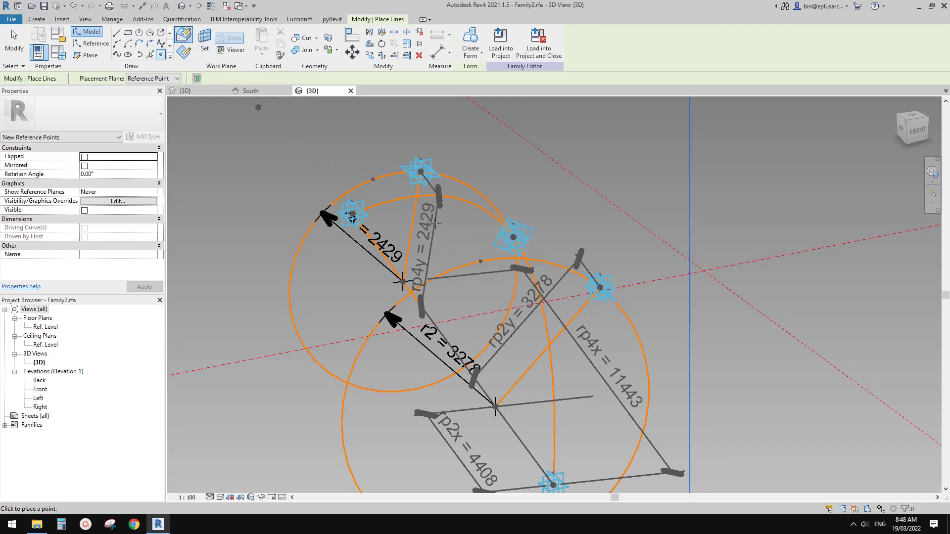
key("Escape")
key("Escape")
Host the reference point on the r2 circle by intersection with the reference curve through adaptive points 1, 3 and 5
left_click(480, 262)
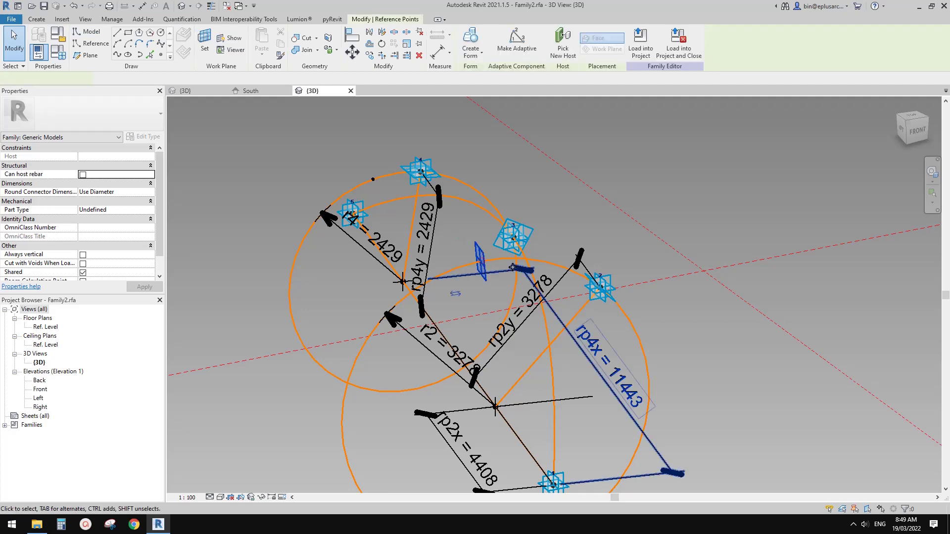
middle_click_drag(481, 261, 464, 272, "shift")
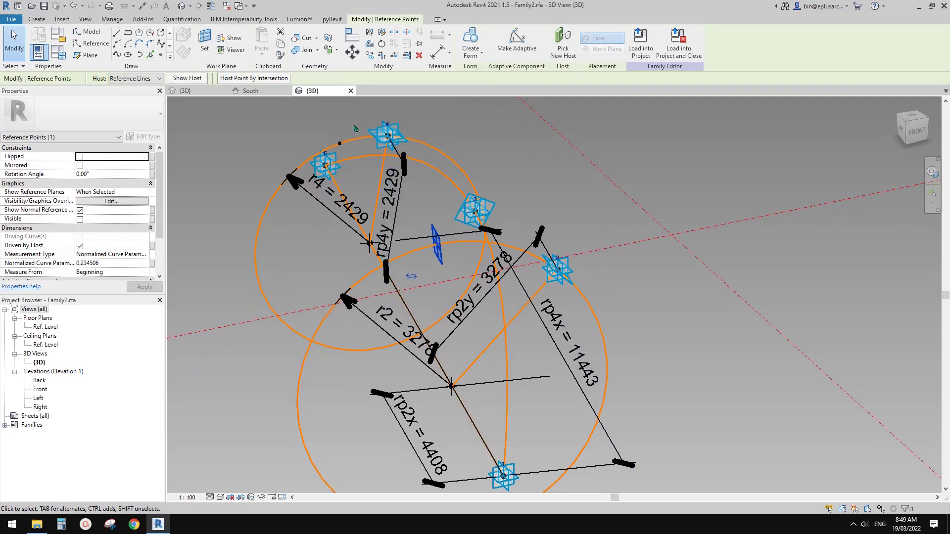
left_click(241, 80)
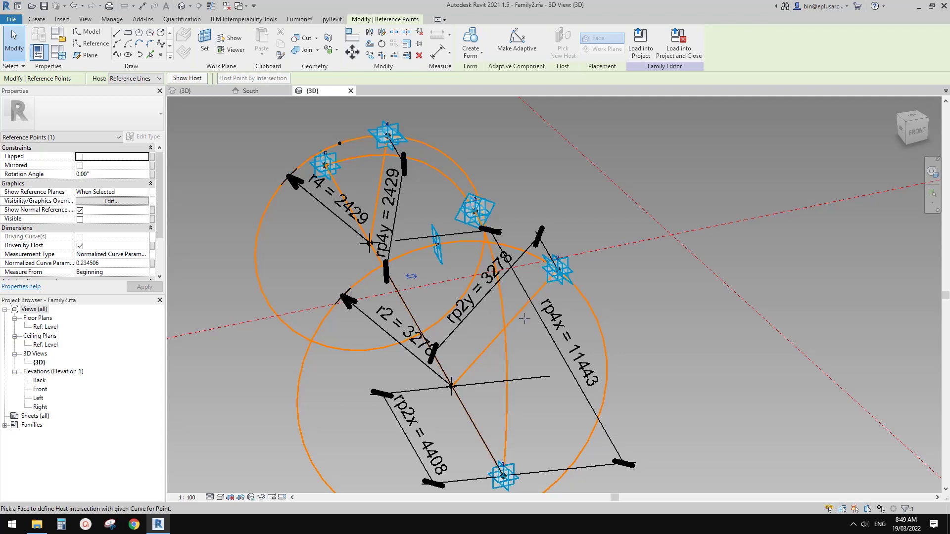
left_click(505, 366)
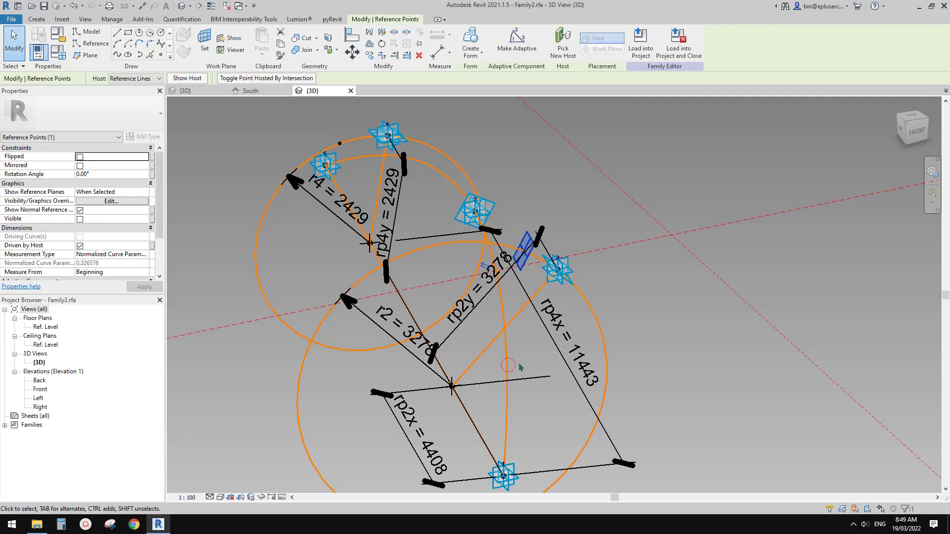
middle_click_drag(520, 367, 479, 280, "shift")
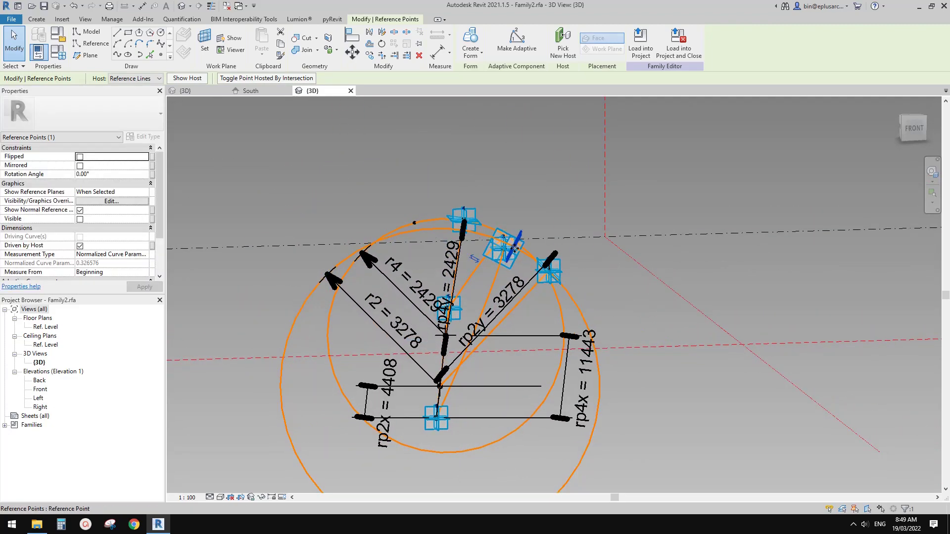
middle_click_drag(515, 249, 522, 342, "shift")
Host the reference point on the r4 circle by intersection with the same reference curve through adaptive points 1, 3 and 5
left_click(243, 77)
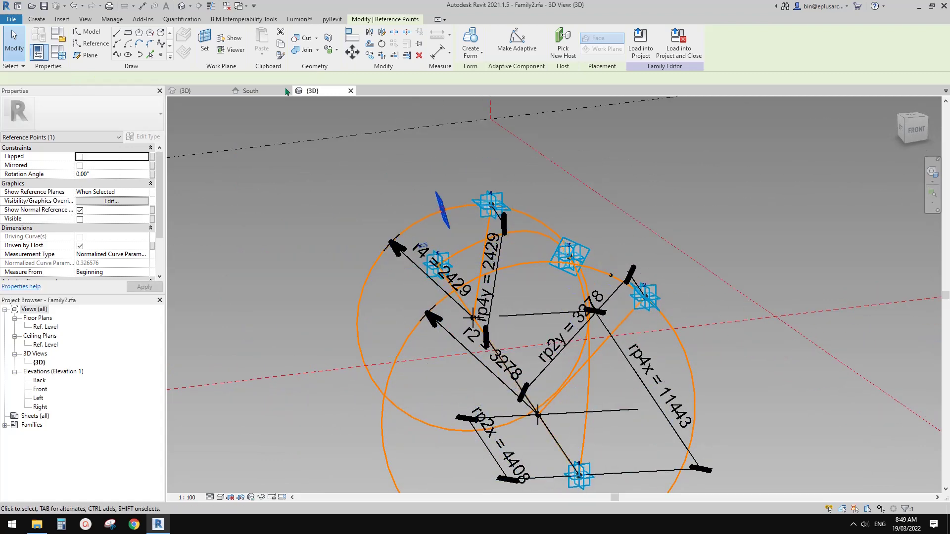
left_click(249, 77)
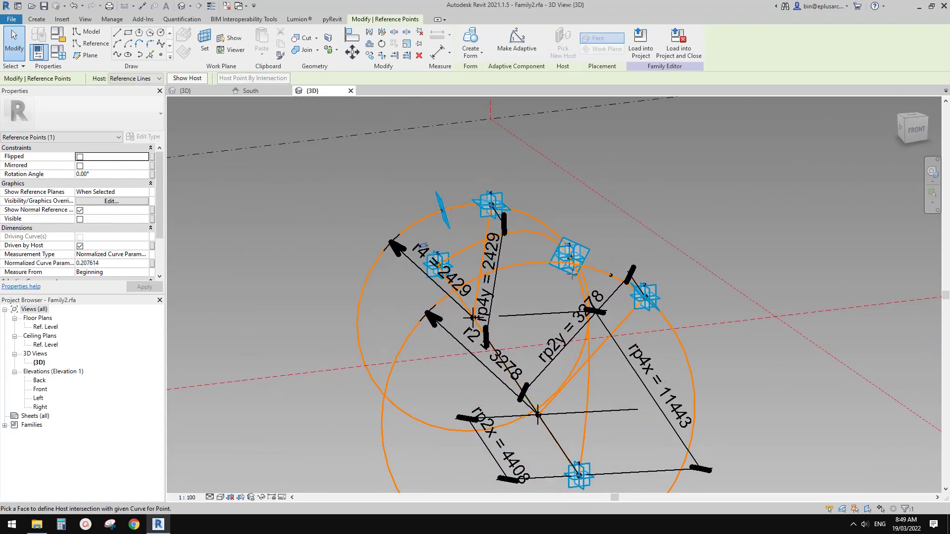
left_click(540, 234)
middle_click_drag(565, 227, 525, 255, "shift")
left_click(528, 242)
left_click(527, 215)
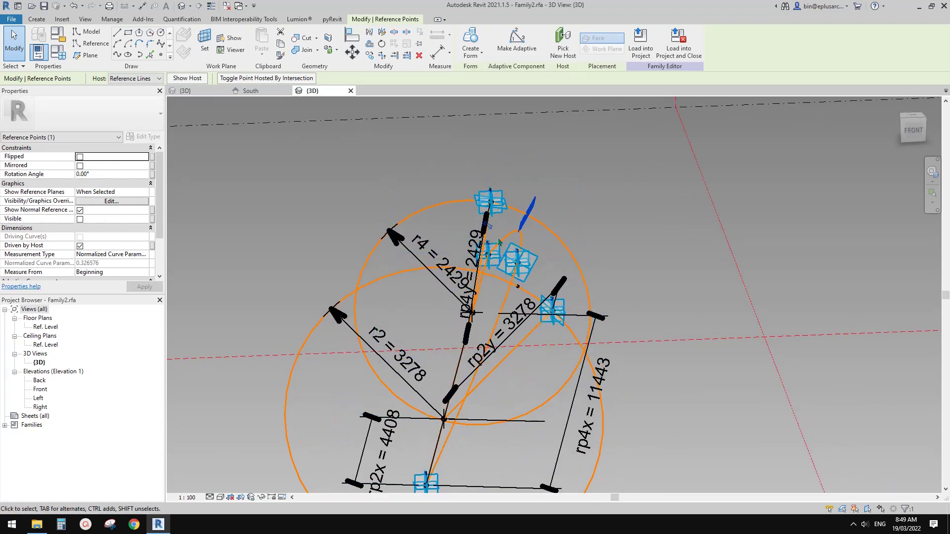
Create a spline through adaptive point 1, the r2 circle's point, adaptive point 3, the r4 circle's point and adaptive point 5, as a reference line
middle_click_drag(512, 304, 533, 242)
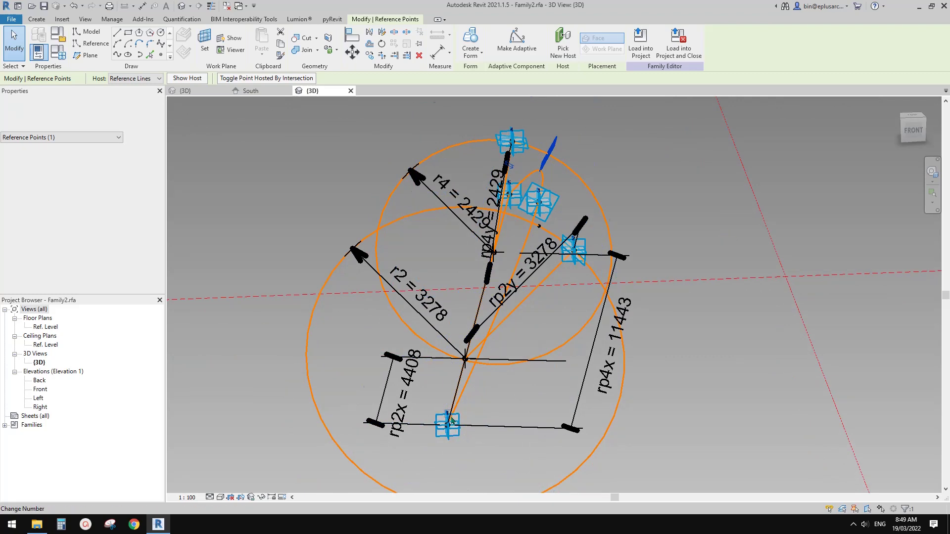
middle_click_drag(509, 195, 544, 221, "shift")
left_click(543, 240)
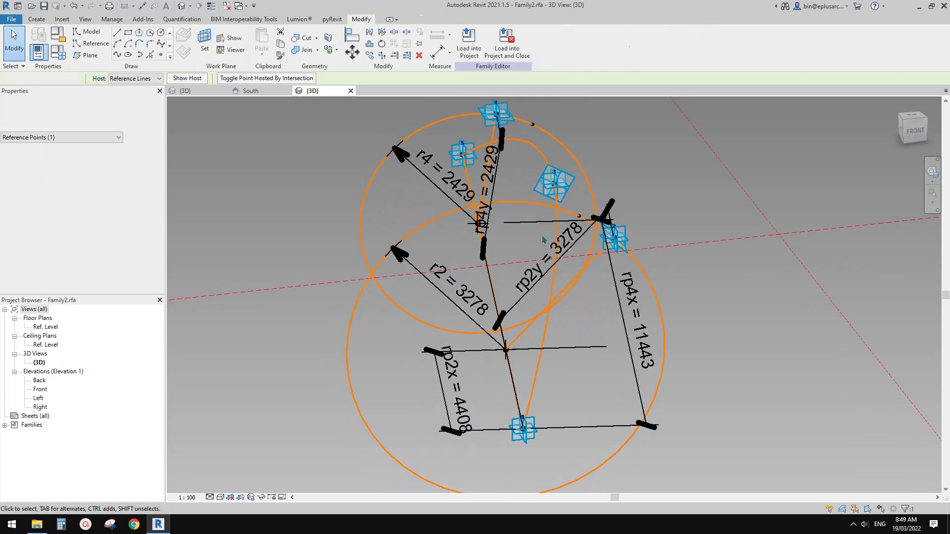
left_click(530, 434)
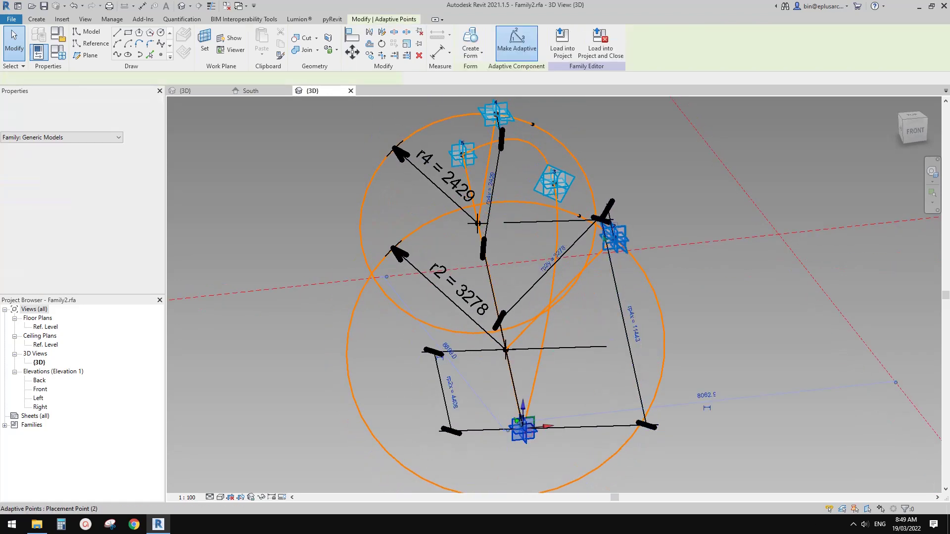
left_click(582, 220, "ctrl")
left_click(554, 183, "ctrl")
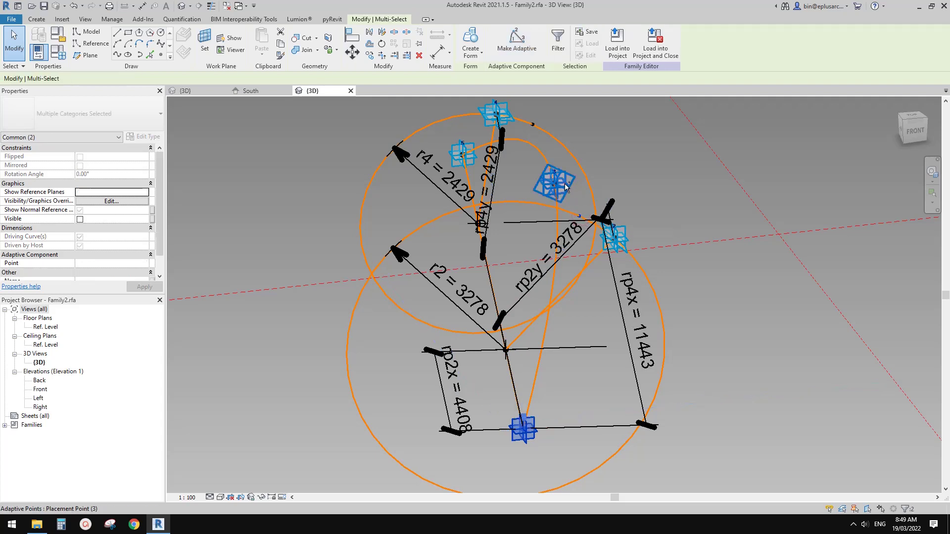
left_click(533, 125, "ctrl")
left_click(462, 154, "ctrl")
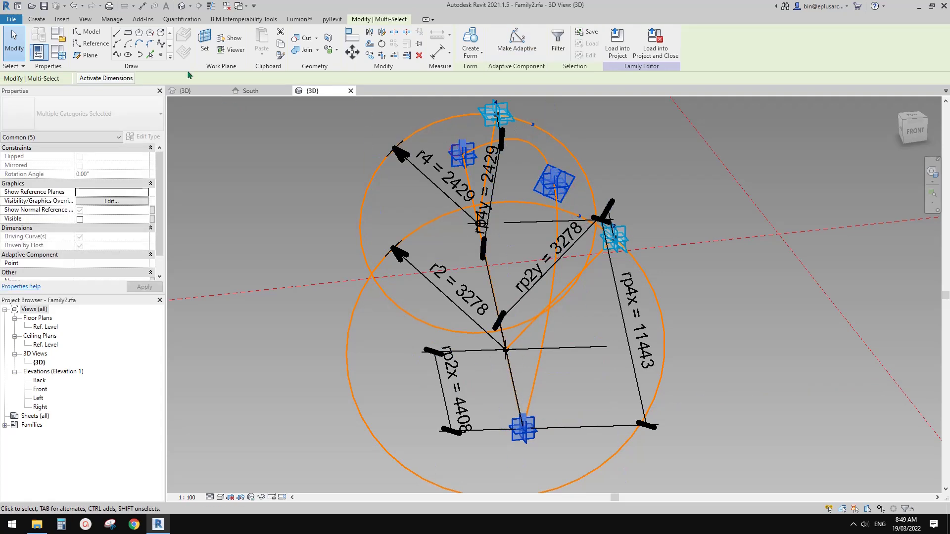
left_click(118, 55)
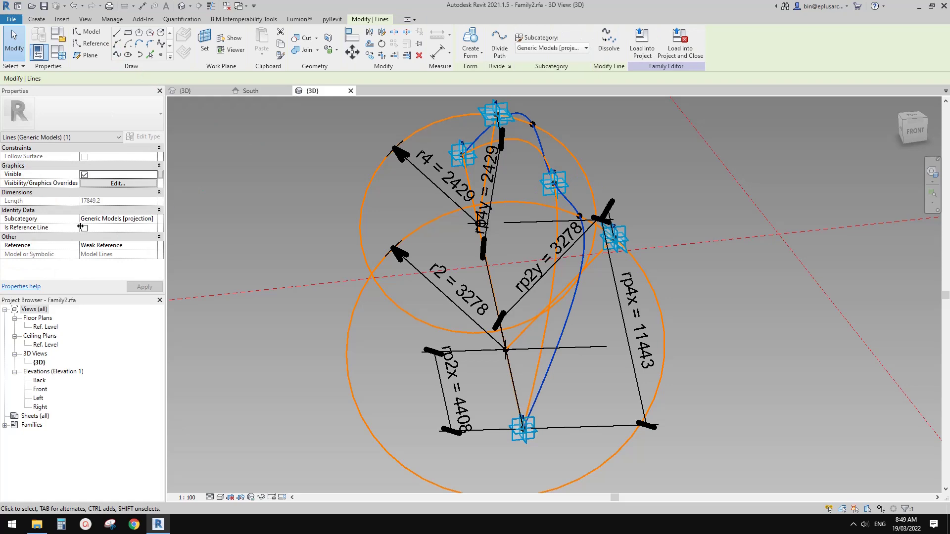
left_click(84, 227)
left_click(523, 211)
Create a solid form from the new reference spline and the straight base reference line, with a positive offset of 50
middle_click_drag(526, 213, 504, 210, "shift")
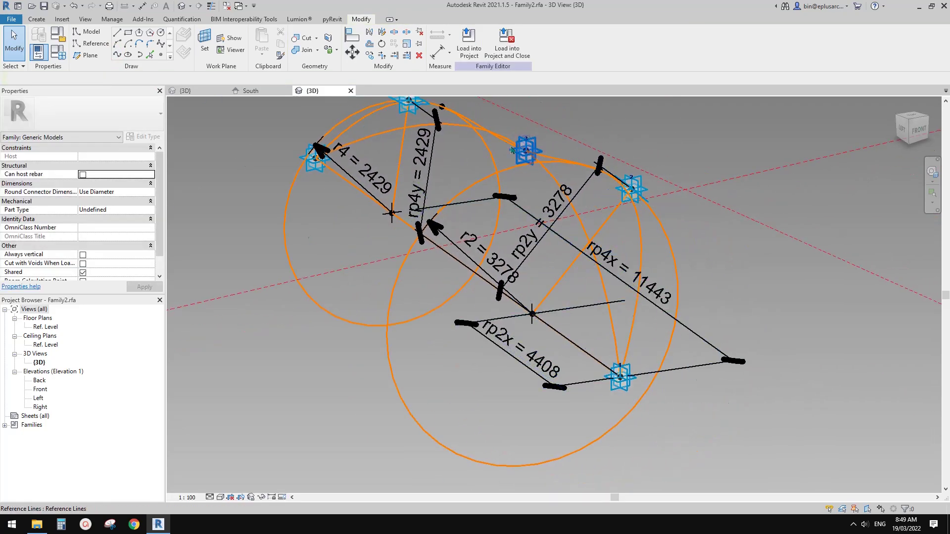
middle_click_drag(512, 149, 365, 120, "shift")
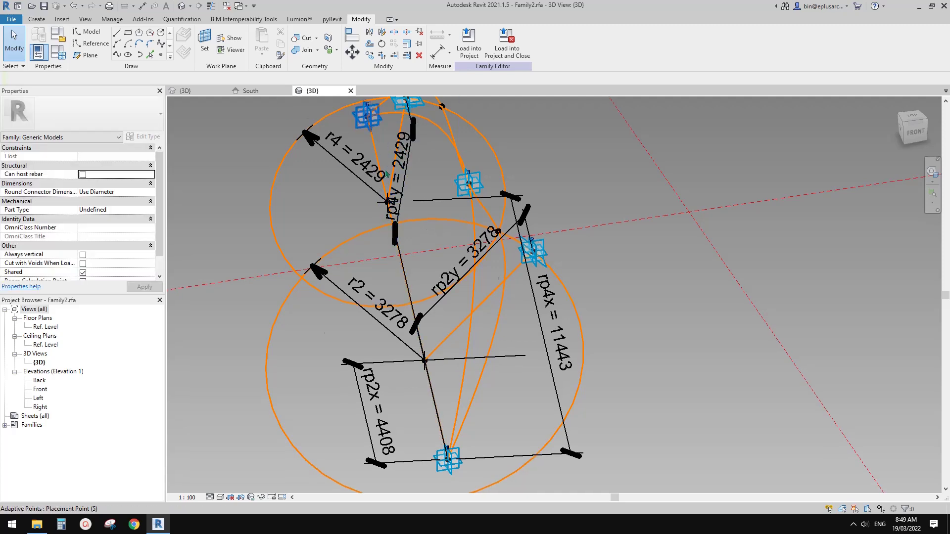
middle_click_drag(500, 292, 493, 154, "shift")
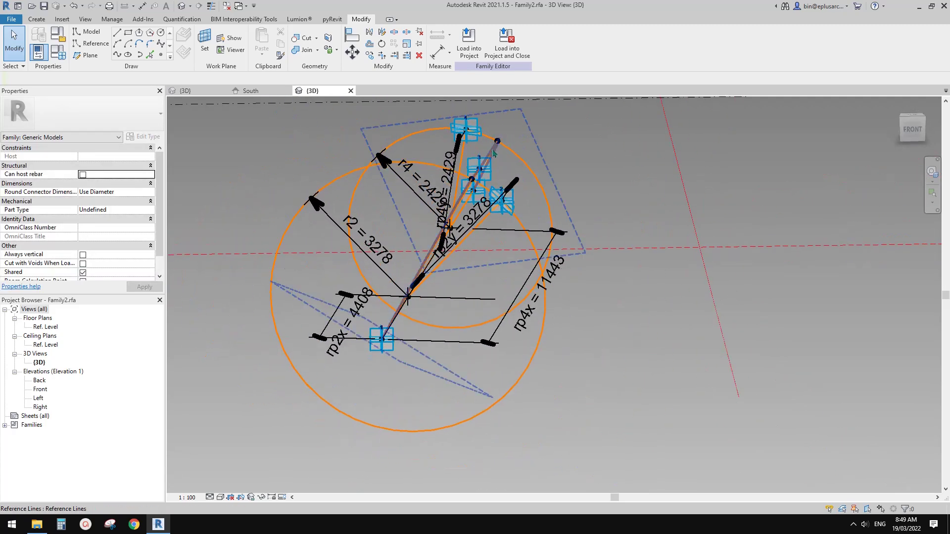
mouse_move(470, 198)
middle_mouse_down("shift")
mouse_move(426, 246)
mouse_move(470, 193)
middle_mouse_up("shift")
left_click(526, 142)
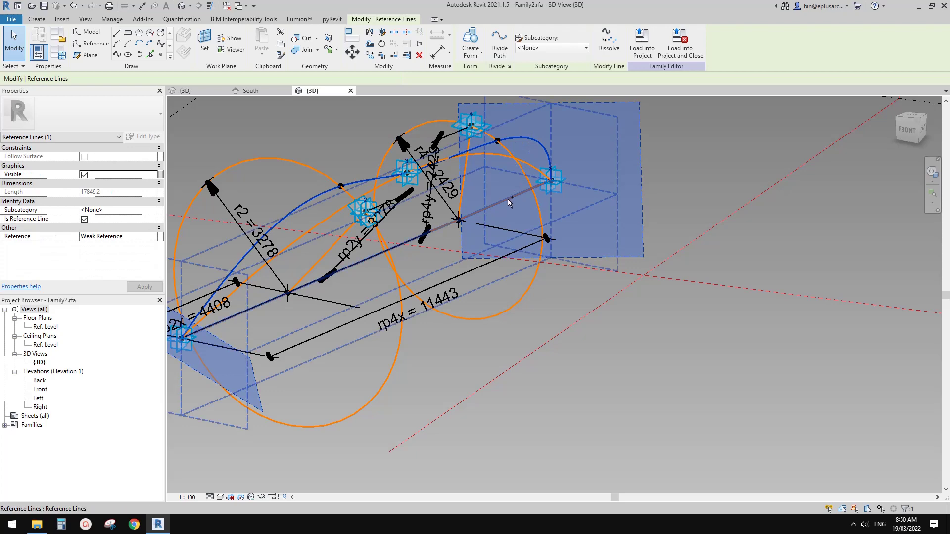
left_click(506, 199, "ctrl")
scroll(505, 199, "down", 1)
middle_click_drag(505, 200, 541, 201)
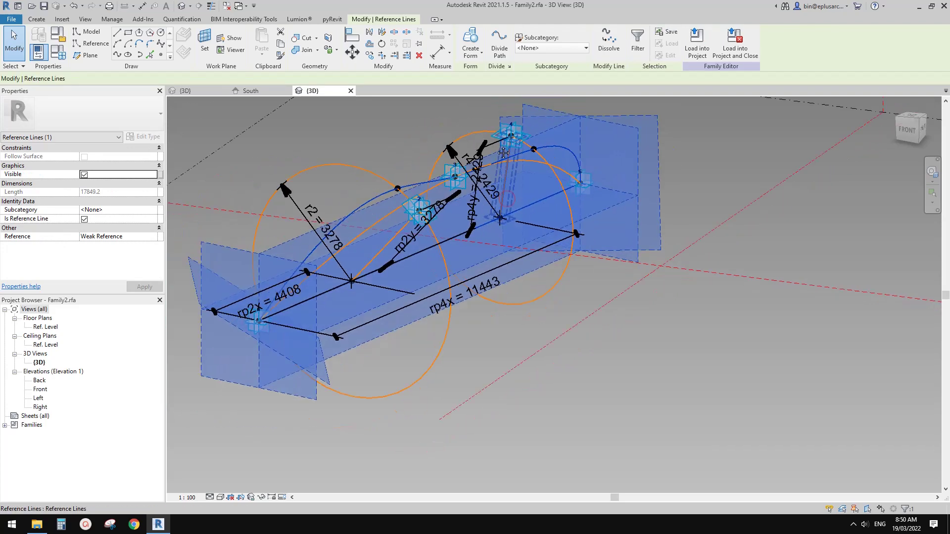
left_click(470, 37)
left_click(157, 354)
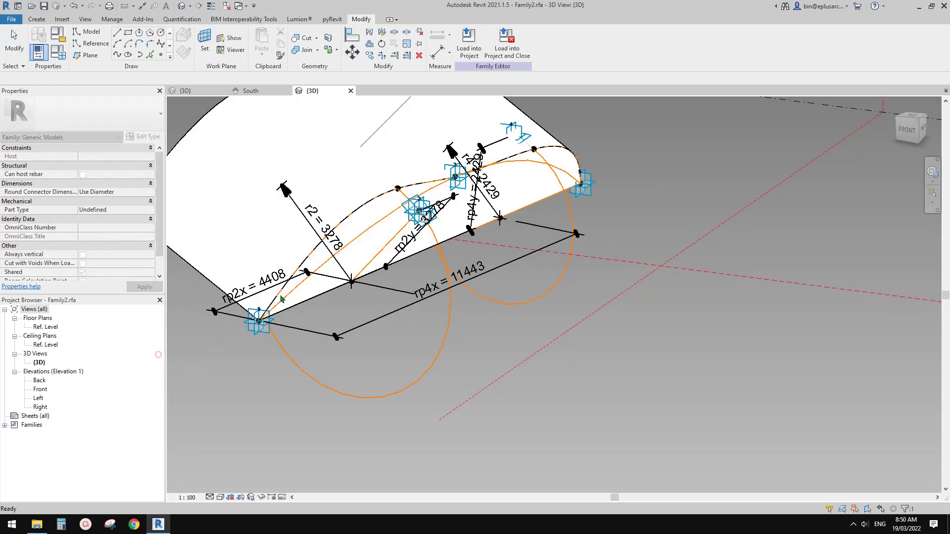
left_click(120, 157)
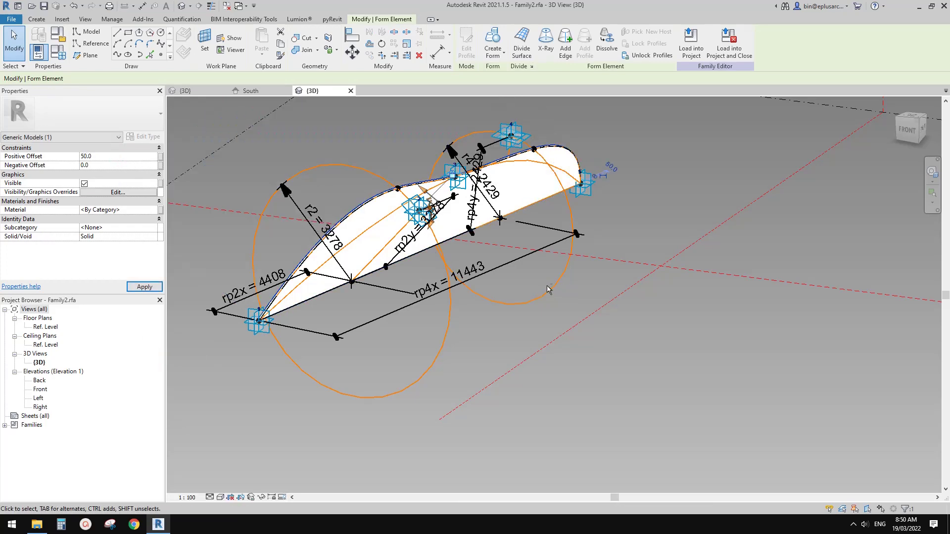
Load the finished fin family into the project, overwriting the existing version of Family2
middle_click_drag(549, 290, 504, 304, "shift")
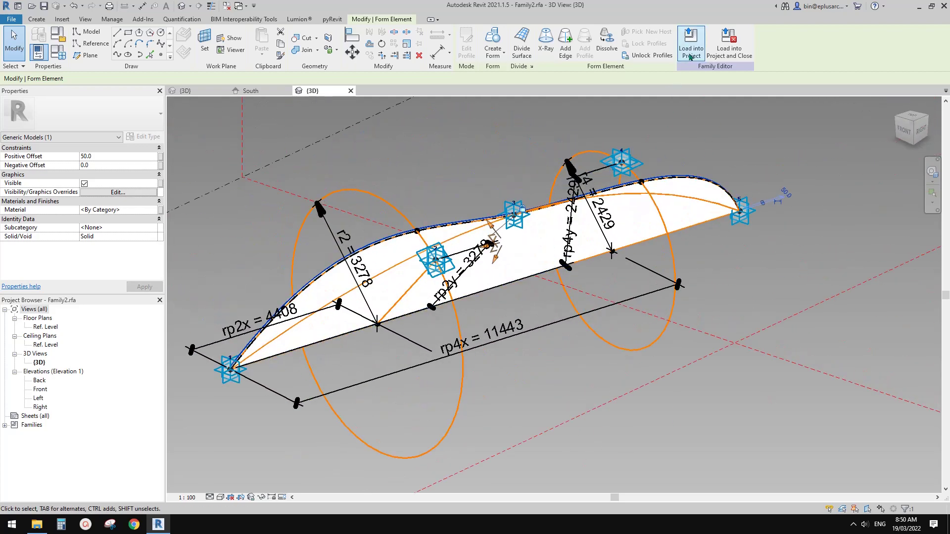
left_click(690, 47)
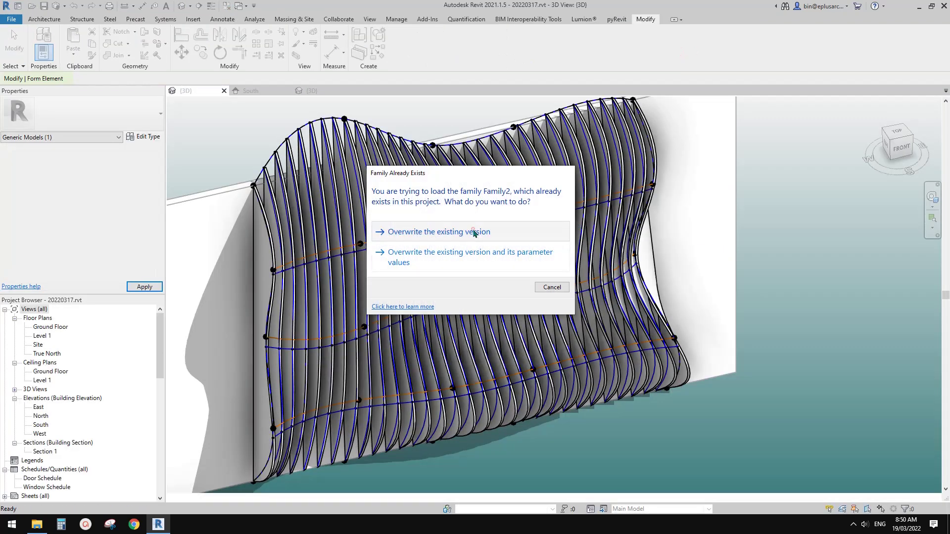
left_click(480, 236)
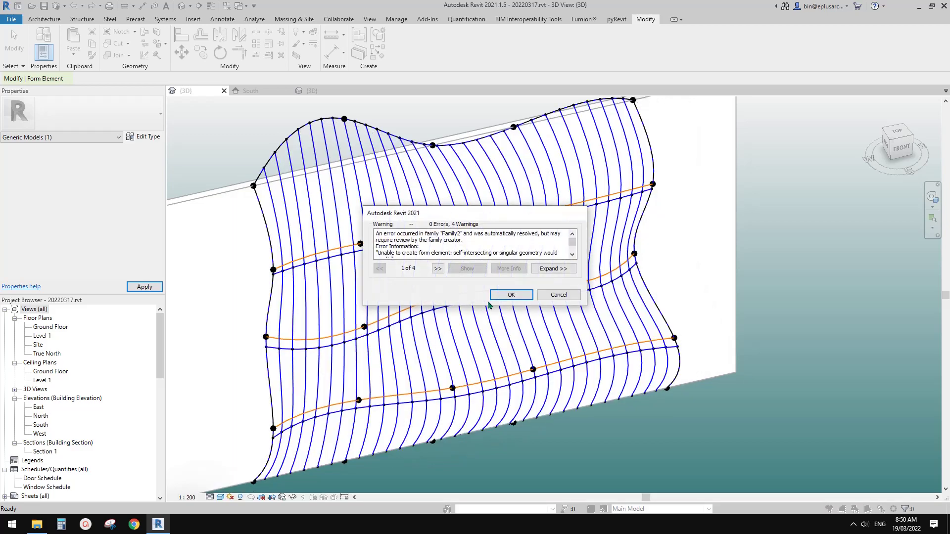
left_click(512, 296)
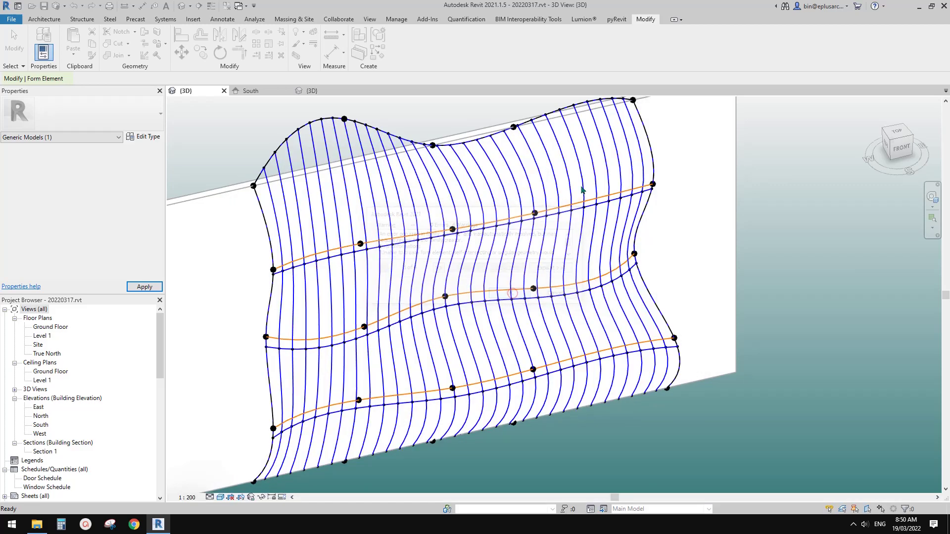
Inspect the reloaded fins on the curved mass and try to save the project
middle_click_drag(513, 296, 523, 266, "shift")
scroll(523, 266, "up", 2)
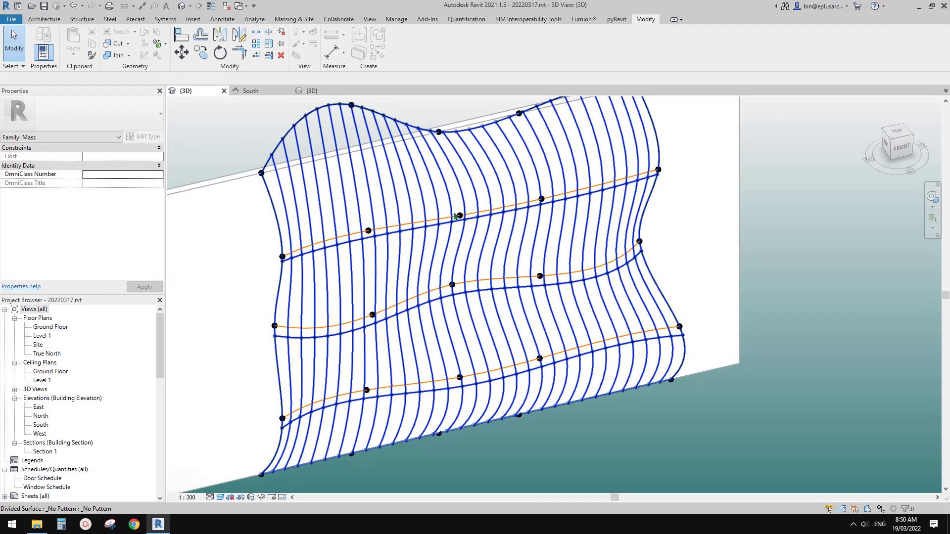
middle_click_drag(486, 226, 486, 230)
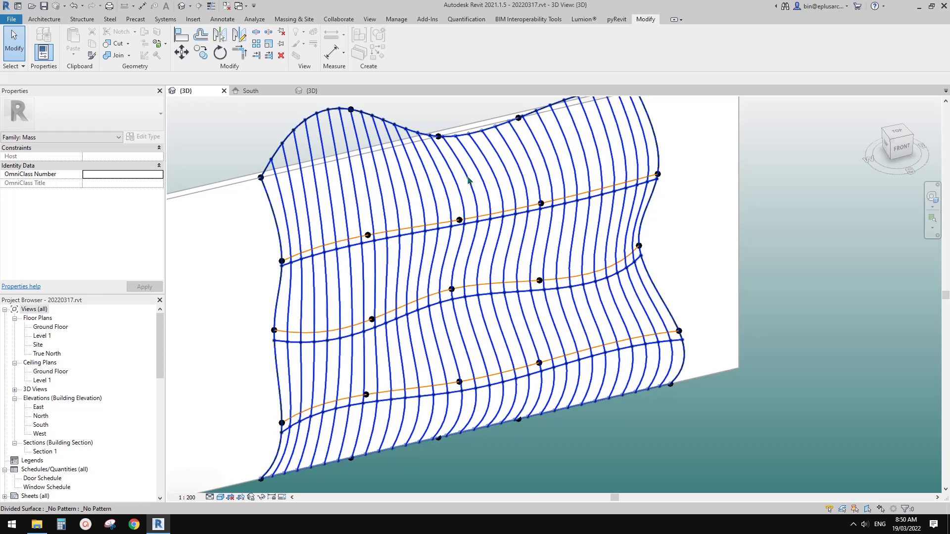
middle_click_drag(394, 189, 317, 148, "shift")
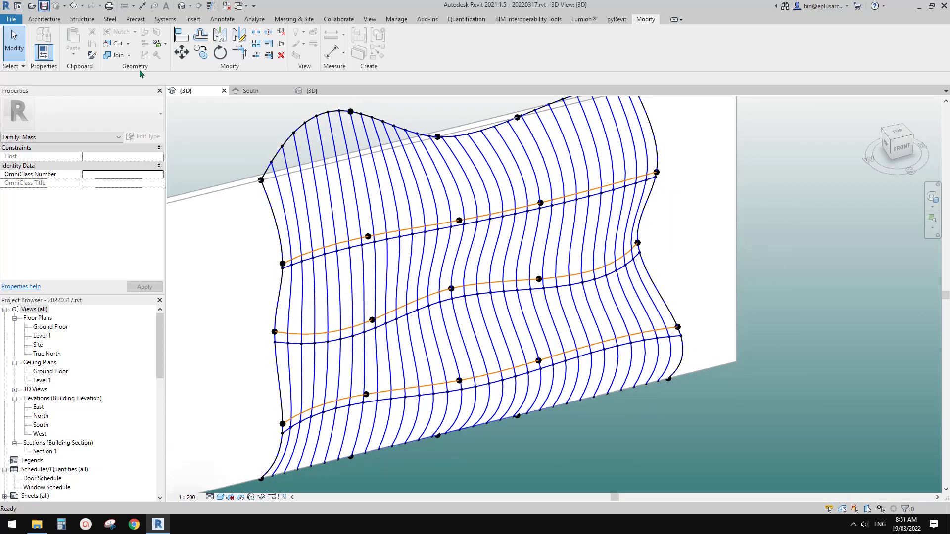
left_click(44, 6)
key("Escape")
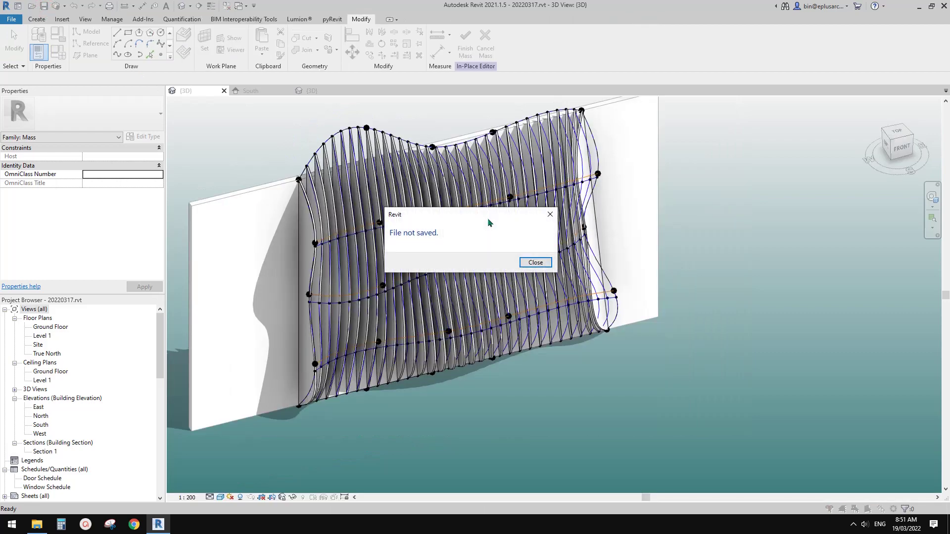
Dismiss the save notice and pull the middle curve's right-end reference point outward past the edge of the fin surface
left_click(535, 263)
middle_click_drag(533, 271, 663, 331, "shift")
scroll(664, 331, "up", 5)
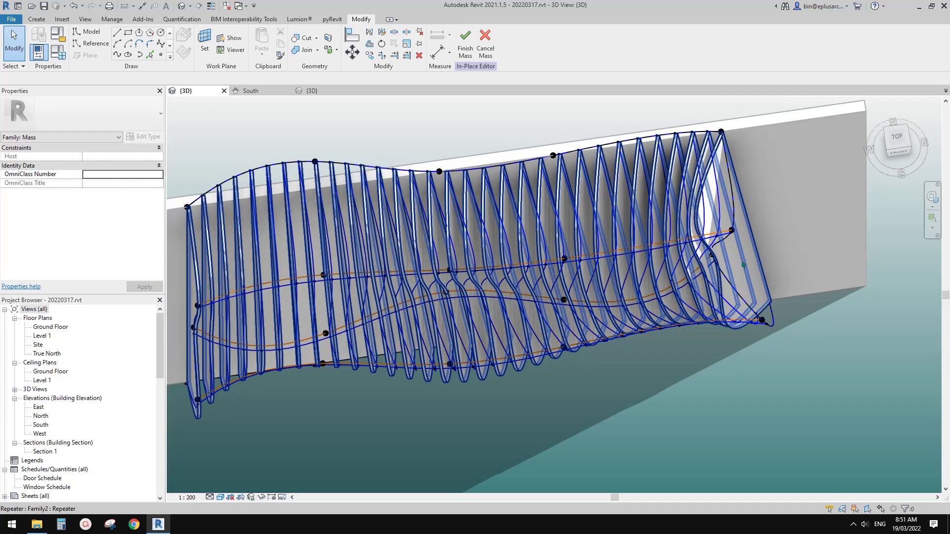
middle_click_drag(457, 306, 649, 327, "shift")
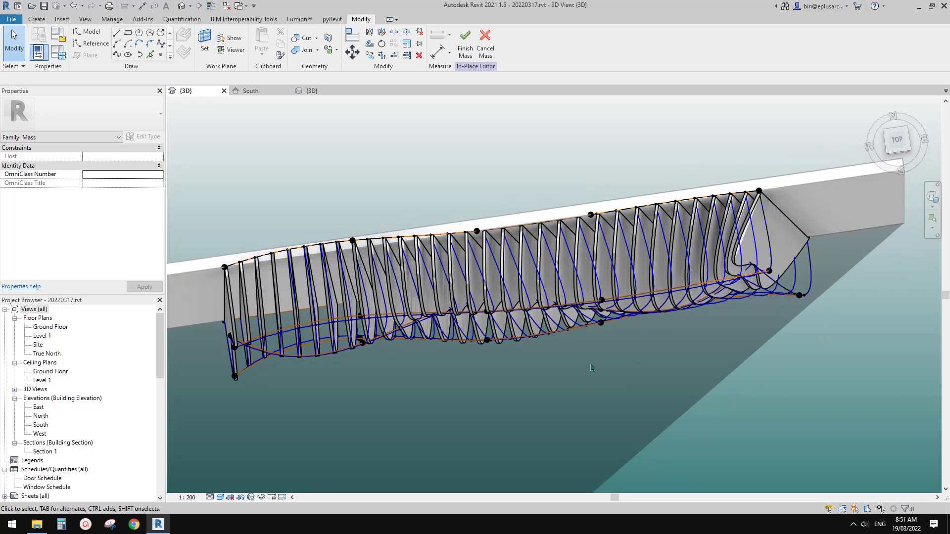
middle_click_drag(591, 367, 621, 254, "shift")
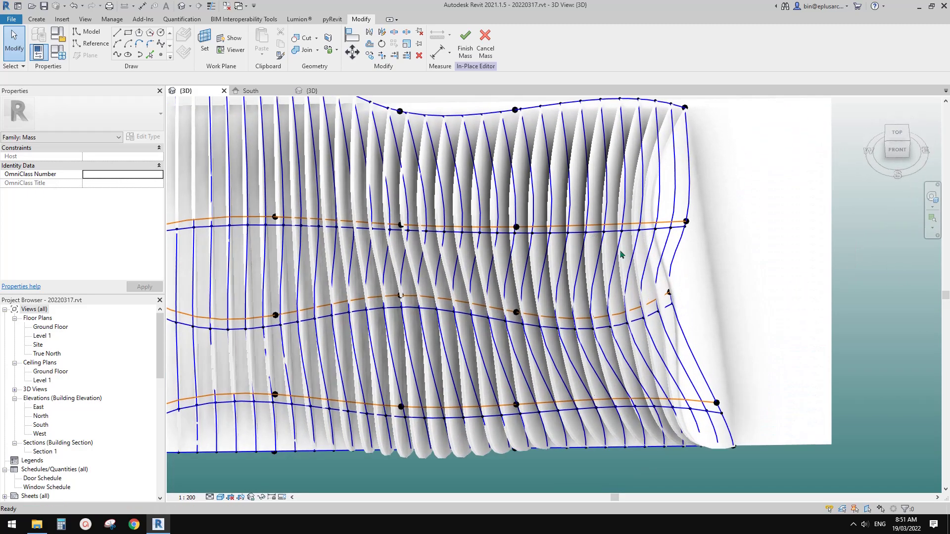
left_click(669, 295)
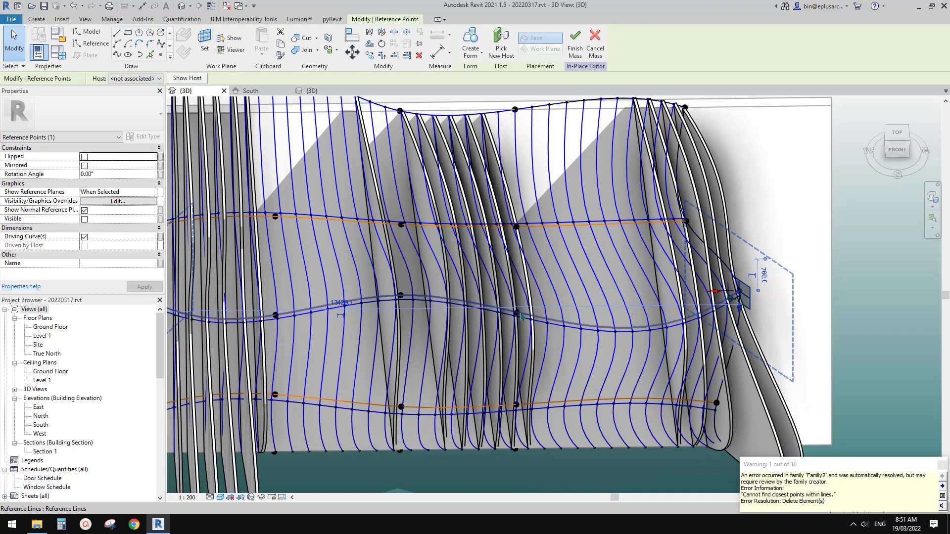
Examine how the fins respond to the moved end point along the whole curved mass, from the front and both sides
mouse_move(521, 317)
middle_mouse_down("shift")
mouse_move(503, 291)
mouse_move(577, 191)
mouse_move(656, 310)
mouse_move(737, 303)
middle_mouse_up("shift")
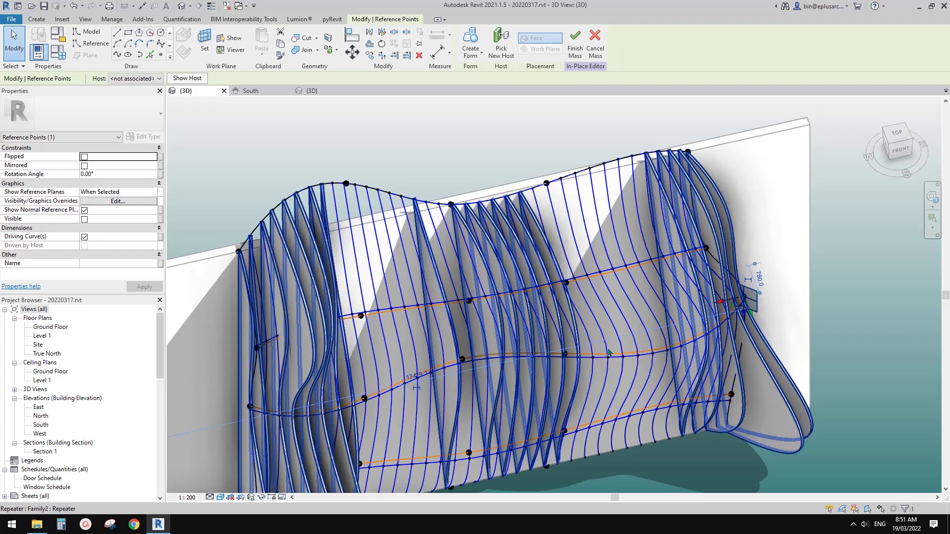
middle_click_drag(609, 352, 630, 291, "shift")
middle_click_drag(699, 456, 683, 384)
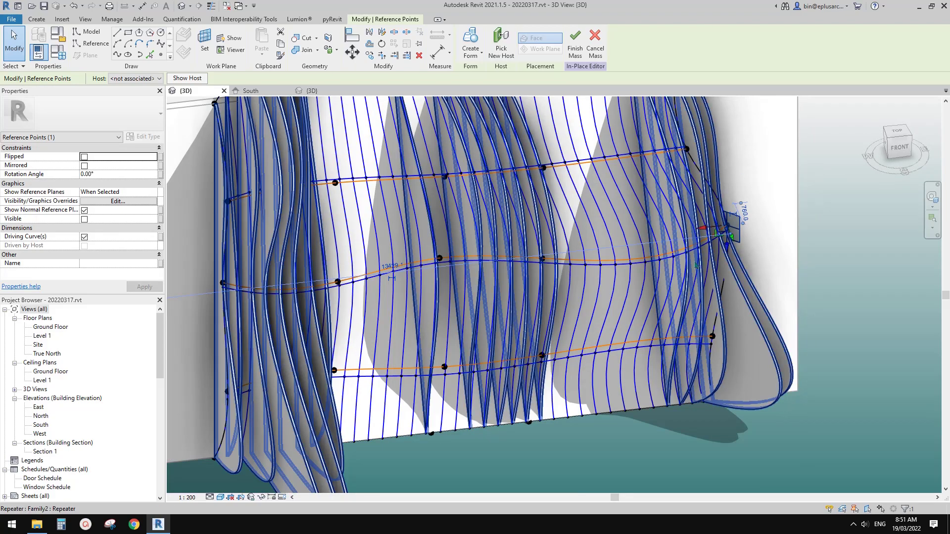
middle_click_drag(694, 257, 661, 326)
middle_click_drag(649, 263, 612, 265, "shift")
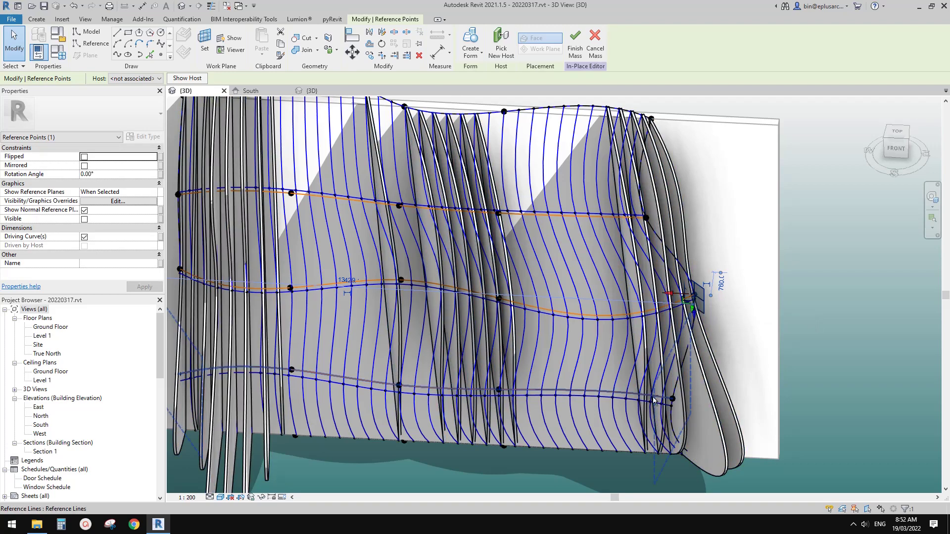
middle_click_drag(656, 401, 650, 197, "shift")
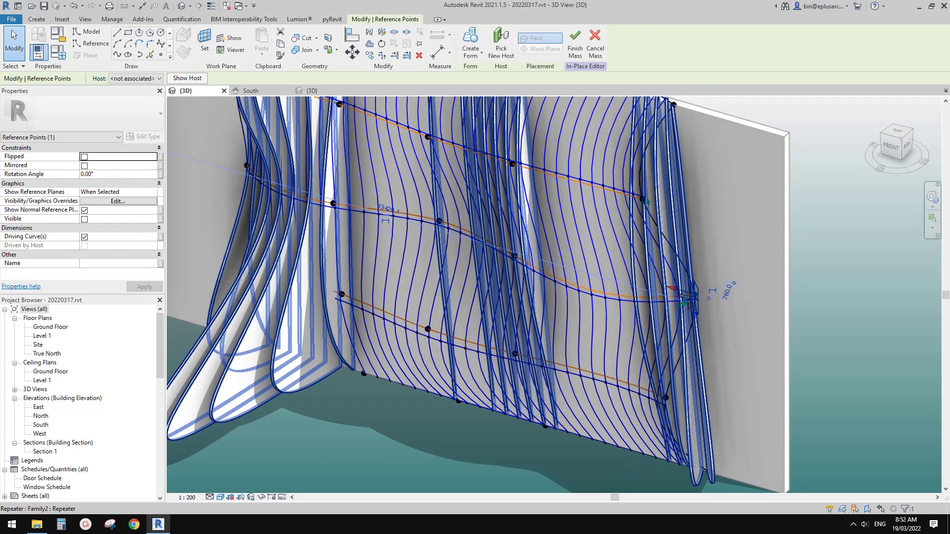
middle_click_drag(618, 328, 589, 230, "shift")
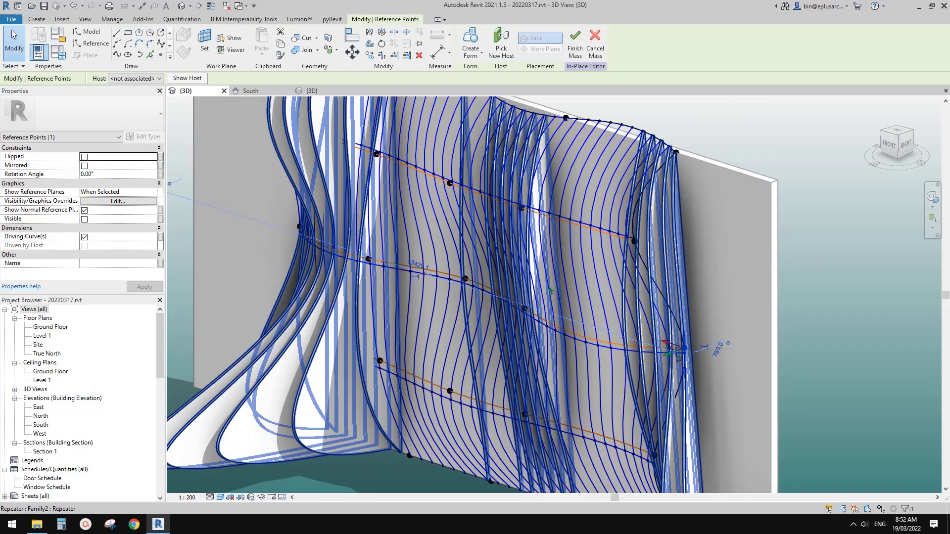
middle_click_drag(509, 263, 583, 222, "shift")
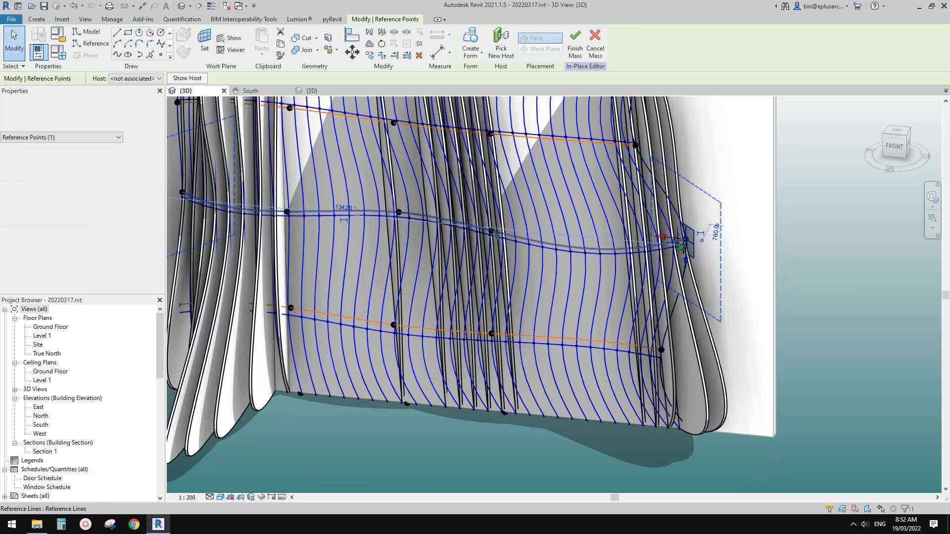
scroll(520, 264, "down", 3)
middle_click_drag(519, 264, 512, 299)
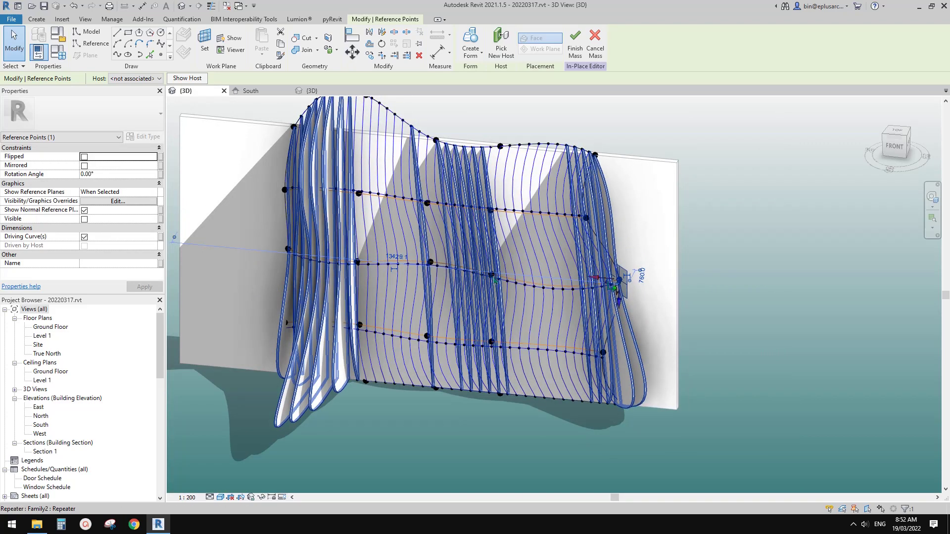
key("Tab")
middle_click_drag(609, 404, 597, 281, "shift")
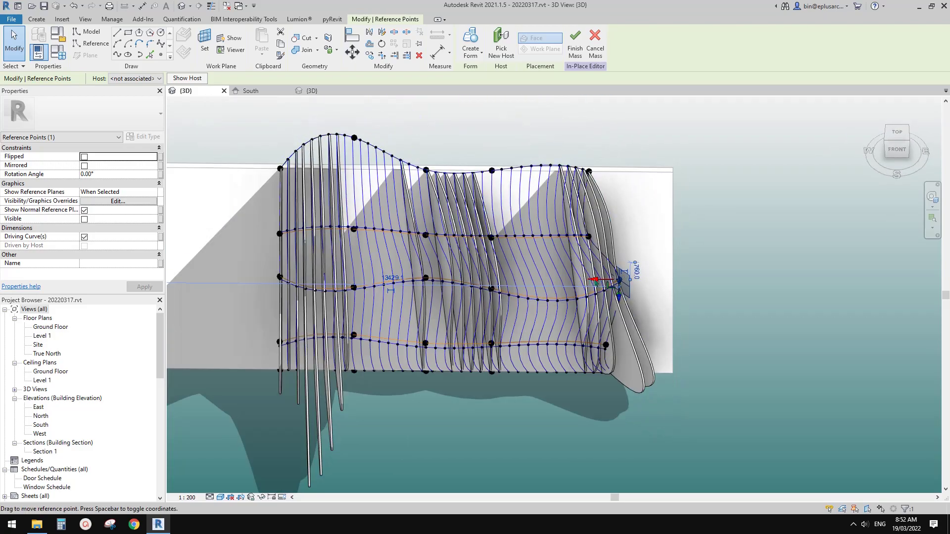
Move the middle curve's right-end reference point back inward along the mass and check the fins in the right view
left_click_drag(595, 280, 592, 282)
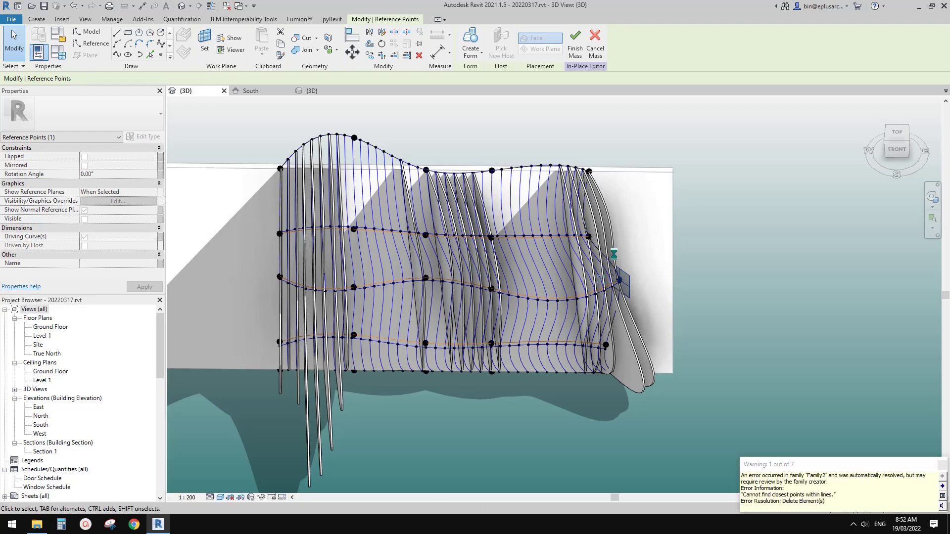
middle_click_drag(615, 254, 403, 278, "shift")
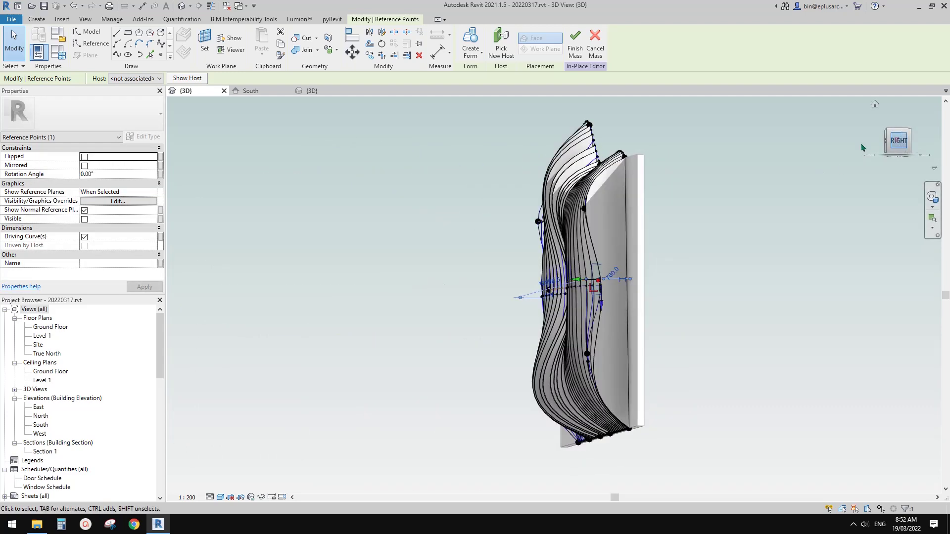
left_click(897, 141)
scroll(513, 297, "up", 5)
left_click(513, 298)
scroll(583, 286, "up", 2)
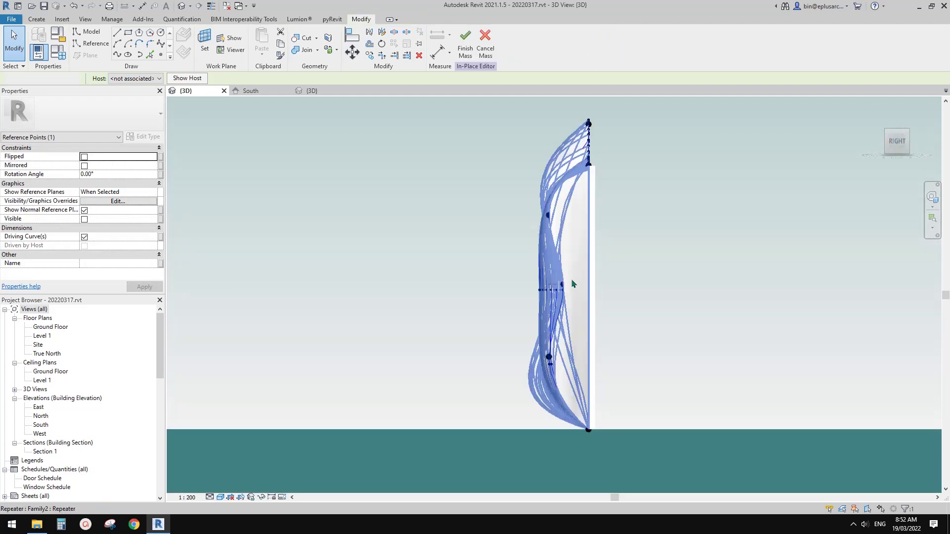
key("Escape")
Select the intermediate reference points in side view to check their positions, clear the selection and examine the fins from the front
left_click_drag(443, 182, 578, 374)
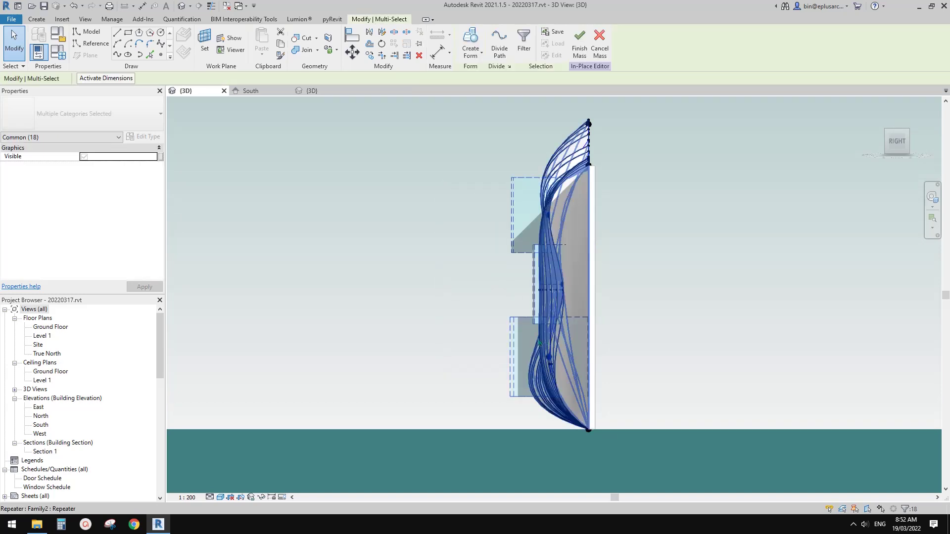
scroll(539, 343, "up", 4)
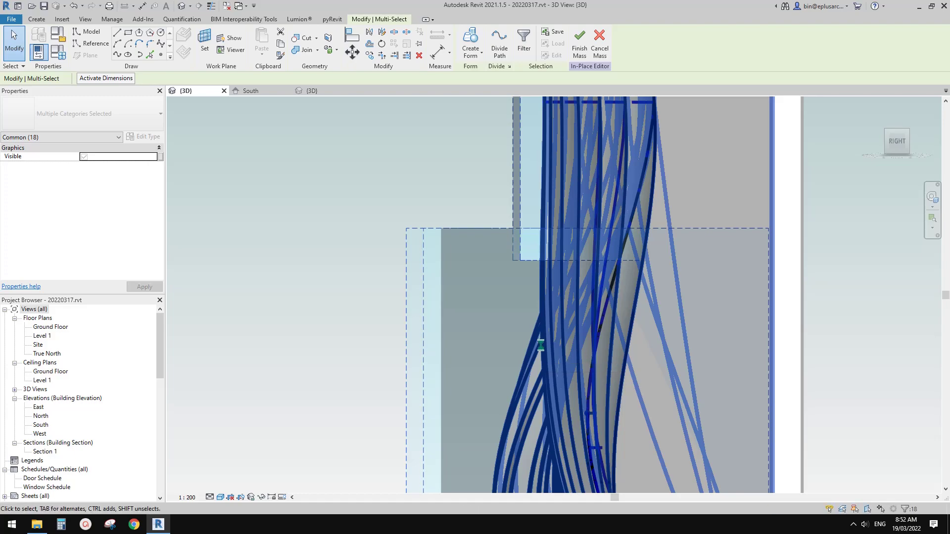
scroll(541, 345, "down", 6)
key("Escape")
middle_click_drag(544, 346, 731, 355, "shift")
scroll(464, 277, "up", 2)
middle_click_drag(438, 320, 547, 204, "shift")
scroll(547, 204, "down", 1)
mouse_move(578, 266)
middle_mouse_down("shift")
mouse_move(570, 225)
mouse_move(575, 301)
mouse_move(585, 222)
mouse_move(578, 258)
middle_mouse_up("shift")
scroll(571, 224, "down", 1)
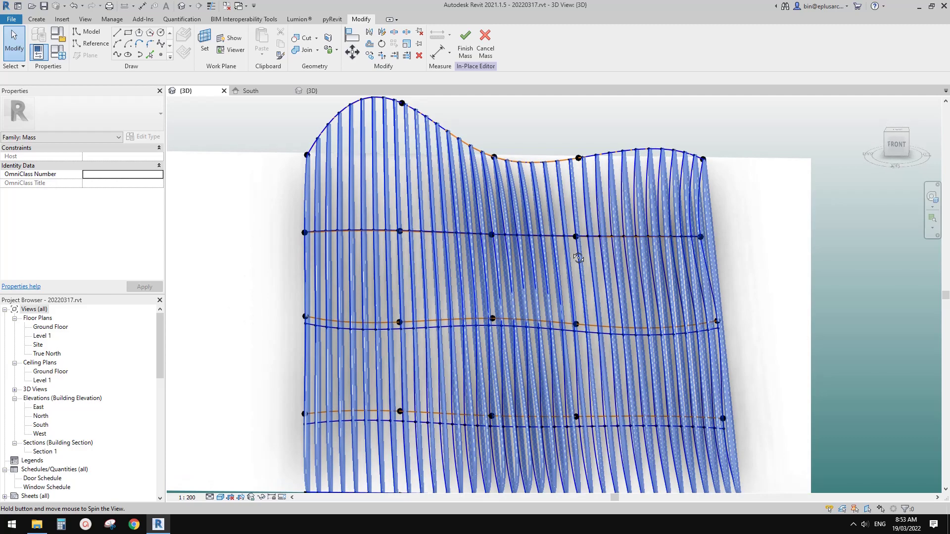
Set the view to the exact front and examine the fins' spacing and their alignment with the divided curves
key("Escape")
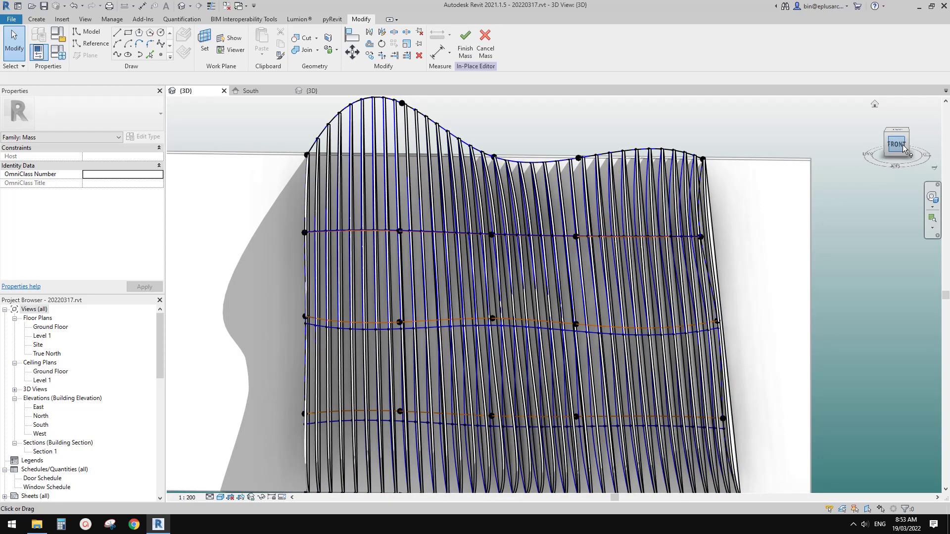
left_click(903, 144)
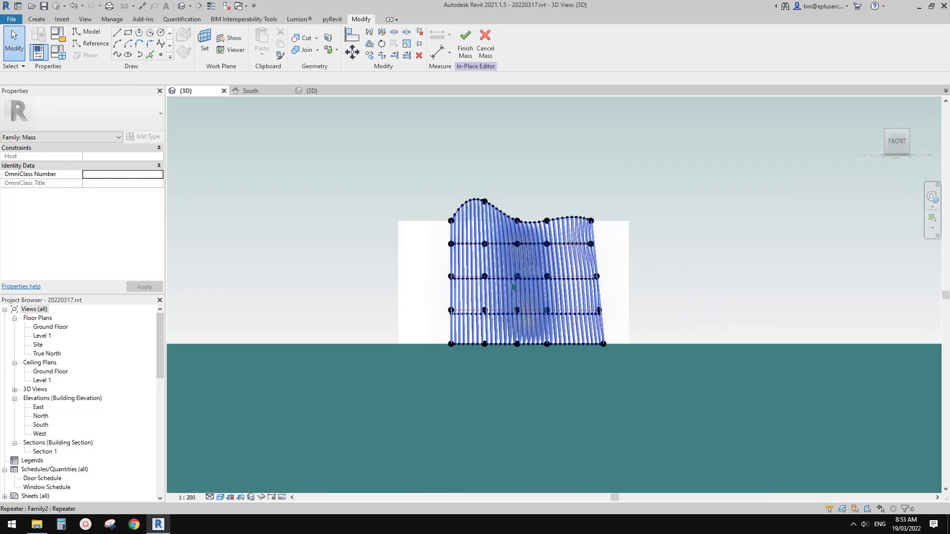
scroll(582, 209, "up", 2)
scroll(591, 200, "up", 3)
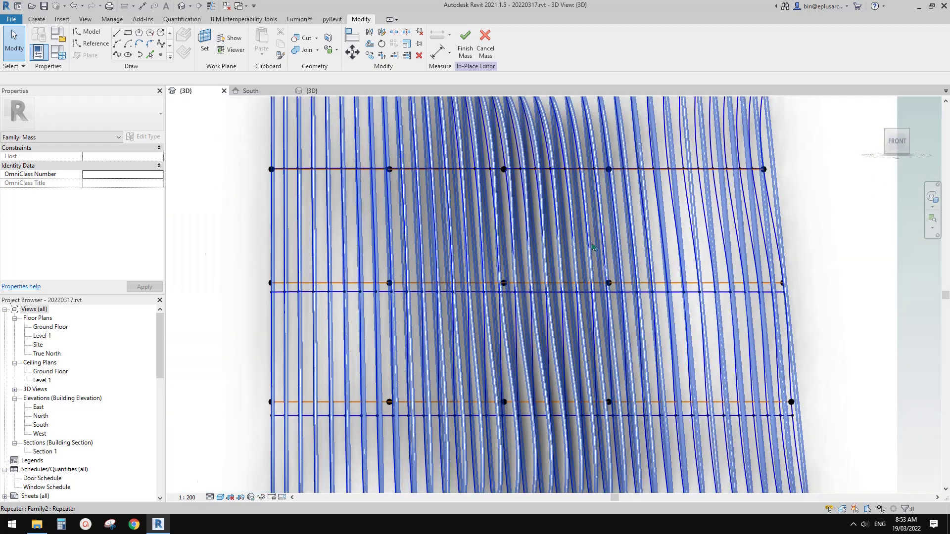
scroll(596, 243, "down", 3)
middle_click_drag(607, 240, 554, 266)
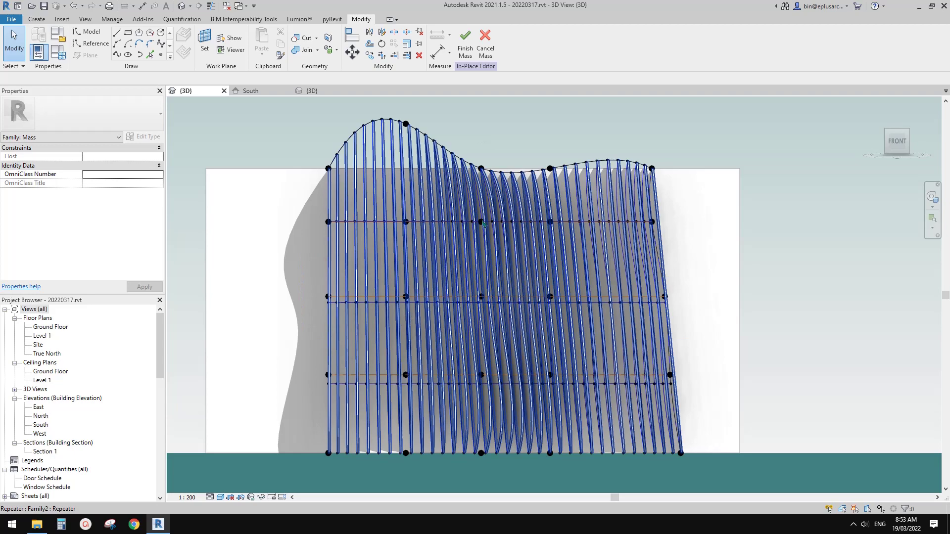
middle_click_drag(483, 224, 484, 349, "shift")
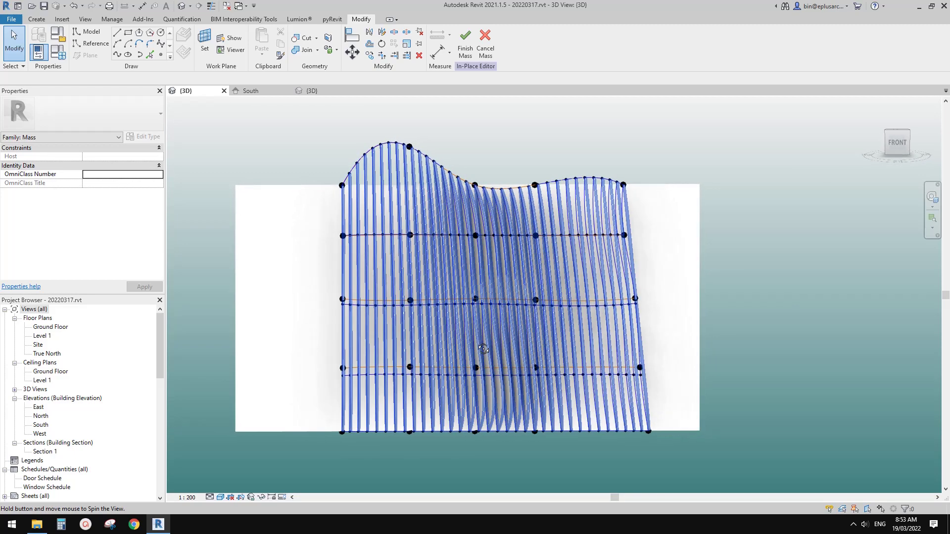
Pull the fourth reference point of the bottom curve down below the base of the wall
left_click(536, 432)
middle_click_drag(535, 445, 511, 362)
left_click_drag(512, 378, 574, 404)
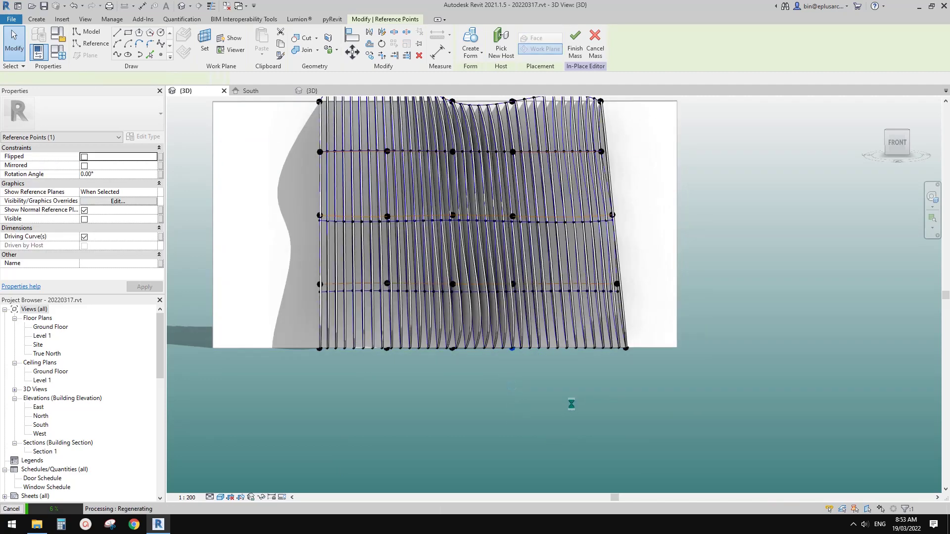
left_click(572, 404)
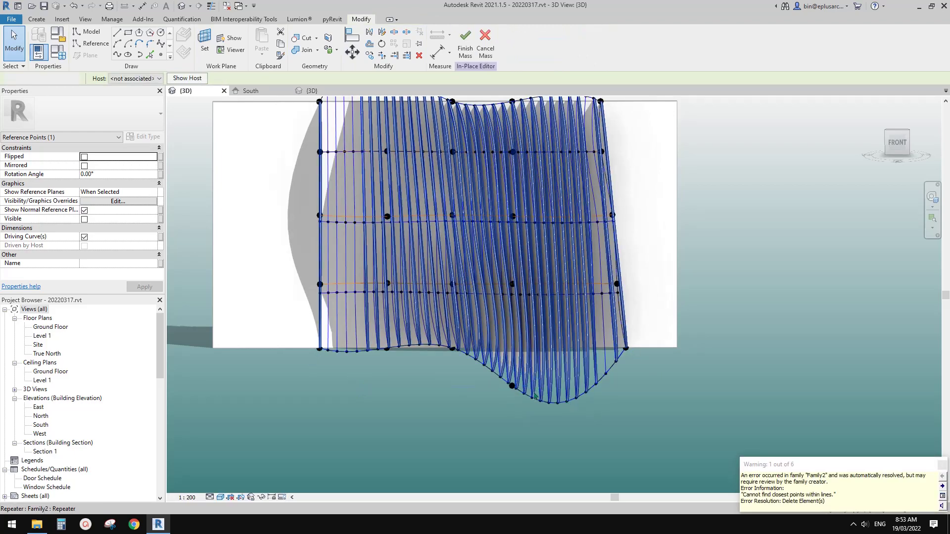
middle_click_drag(461, 358, 386, 365)
key("Escape")
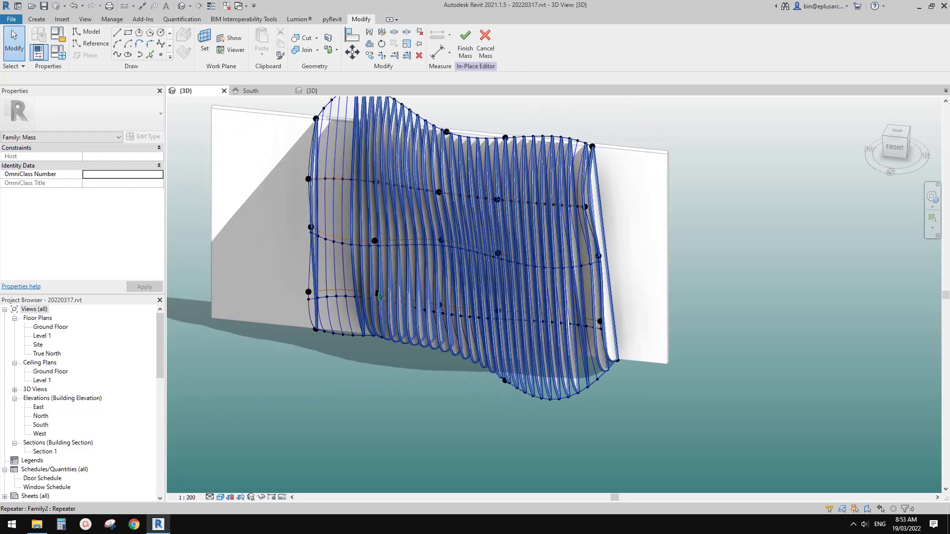
Pull the second reference point of the lower intermediate curve outward from the wall
left_click(377, 298)
middle_click_drag(378, 298, 354, 309, "shift")
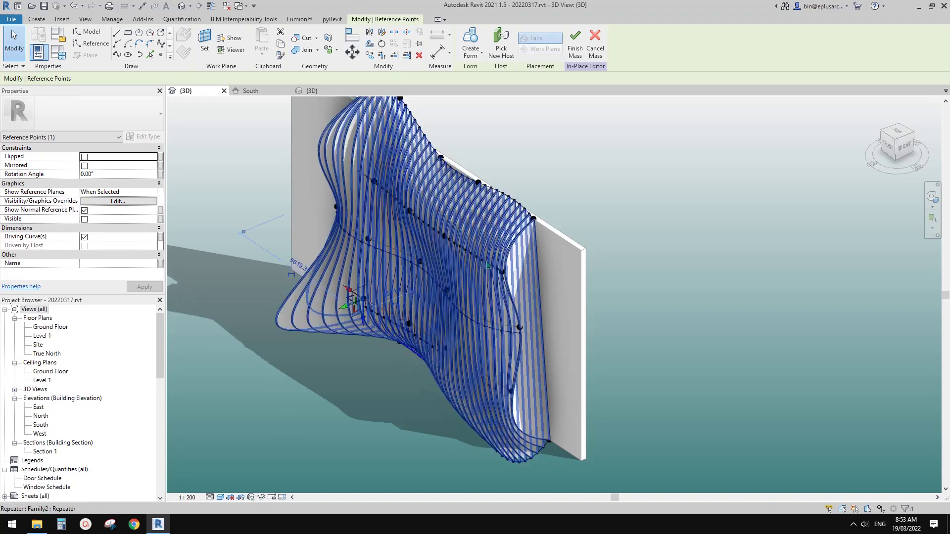
middle_click_drag(425, 305, 541, 241, "shift")
key("Escape")
Remove the repeater from the fins so they become individual Family2 instances
middle_click_drag(402, 325, 520, 332, "shift")
scroll(519, 332, "up", 1)
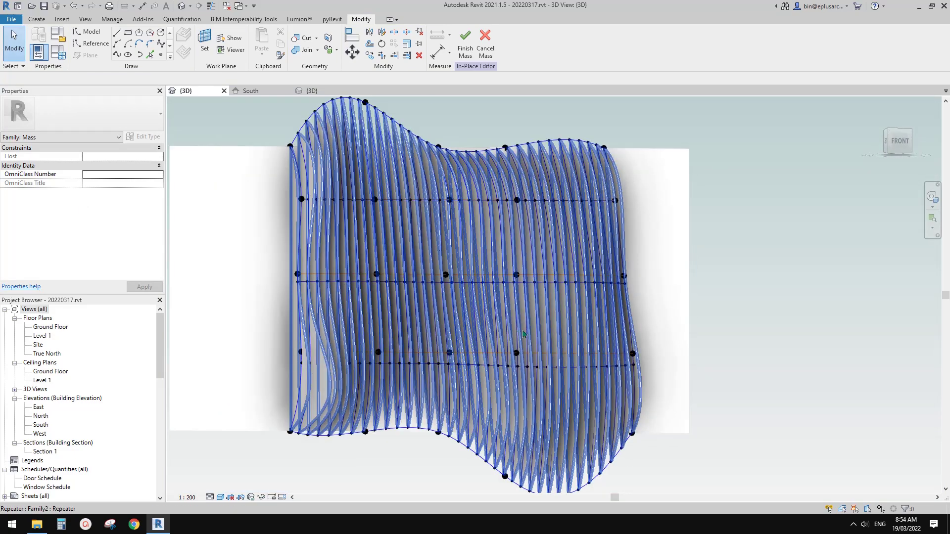
middle_click_drag(474, 298, 497, 286, "shift")
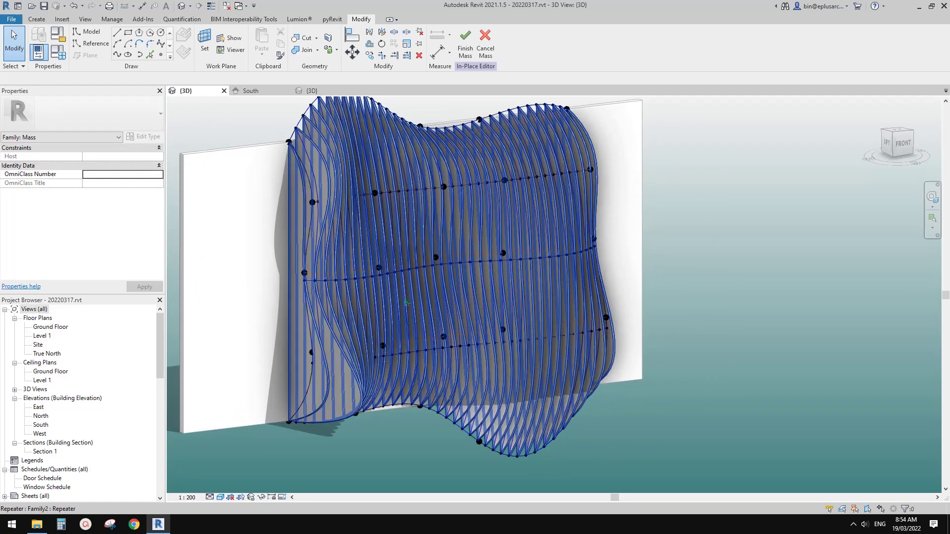
left_click(398, 312)
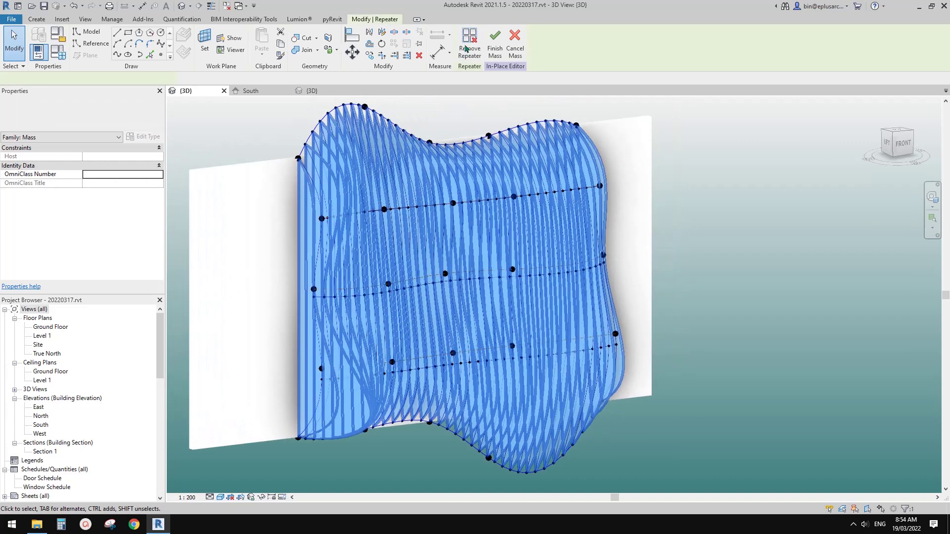
middle_click_drag(581, 327, 569, 327)
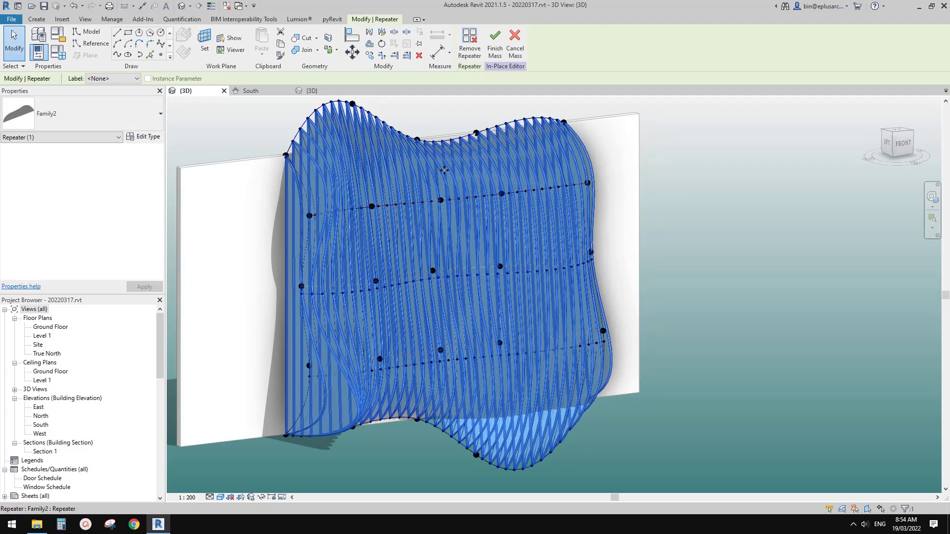
left_click(468, 52)
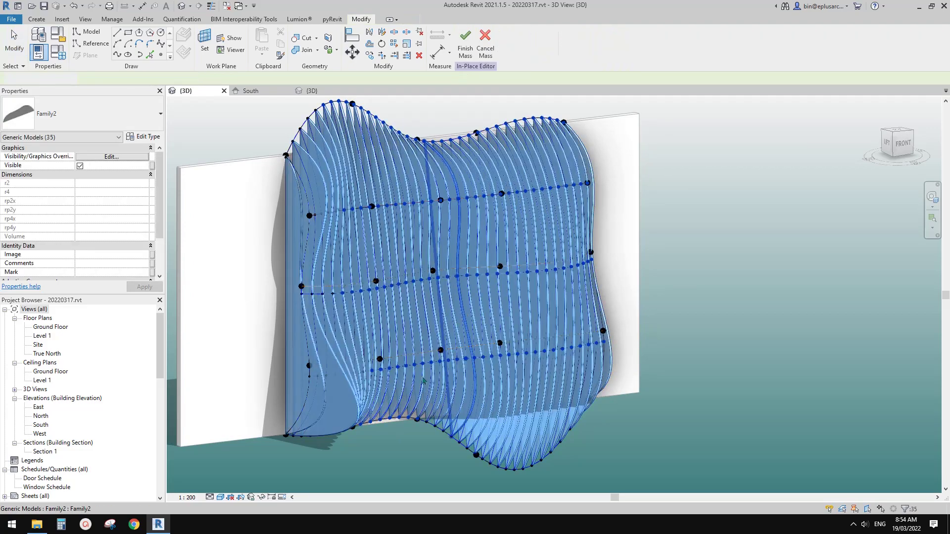
Select a single fin near the left end of the mass, isolate it temporarily in the view and select it again
middle_click_drag(408, 403, 331, 432, "shift")
left_click(330, 430)
scroll(330, 430, "up", 3)
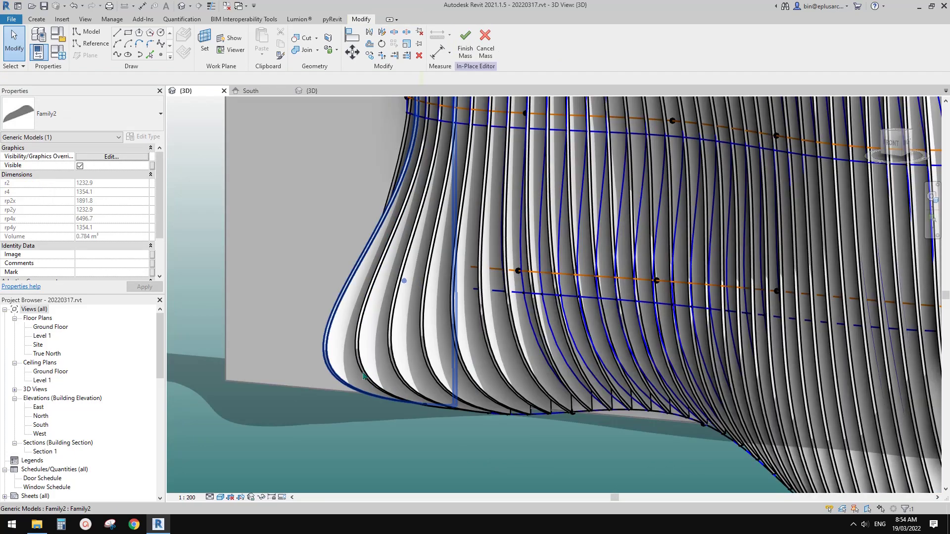
left_click(334, 360)
left_click(335, 365)
middle_click_drag(333, 360, 498, 310, "shift")
middle_click_drag(467, 367, 444, 381, "shift")
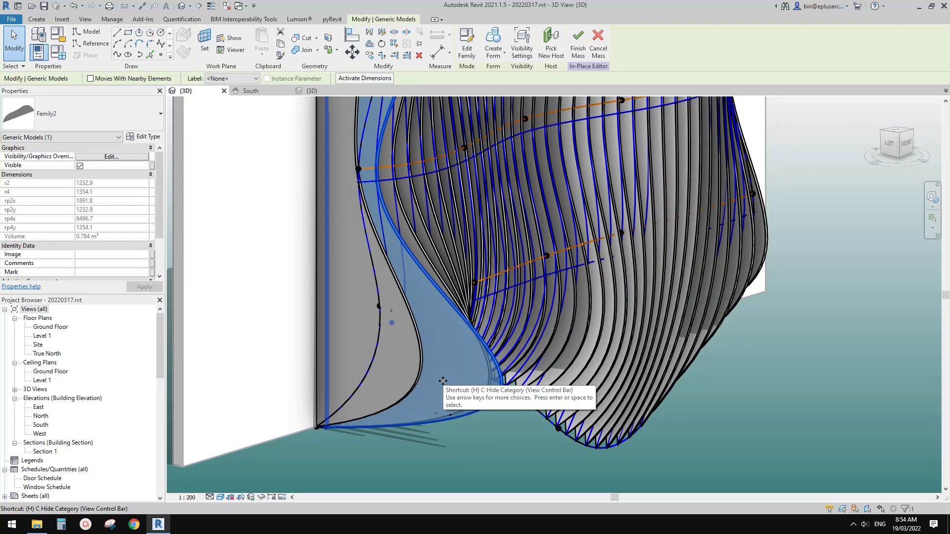
key("i")
key("Escape")
left_click(492, 377)
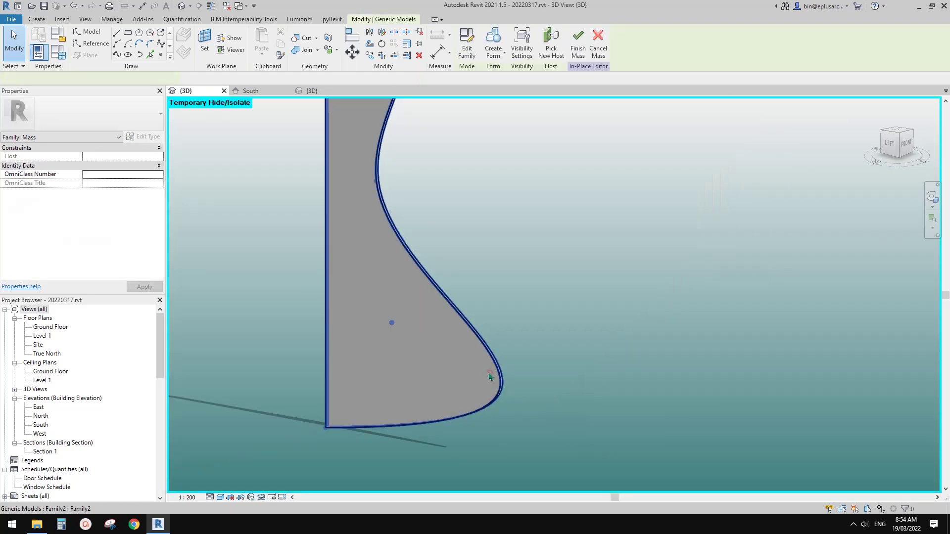
Detach adaptive point 4 of the isolated fin from the divided surface by setting its host to <not associated>
scroll(492, 375, "down", 1)
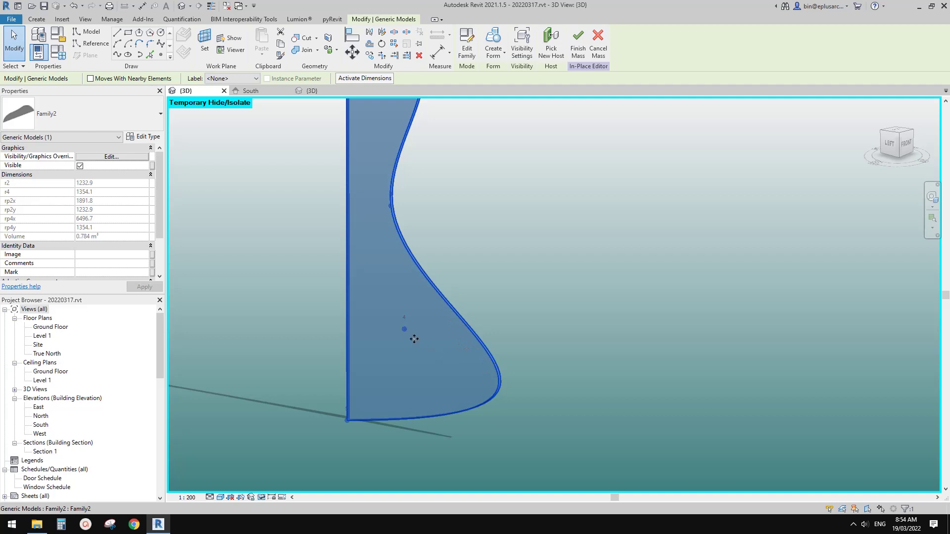
scroll(413, 282, "down", 2)
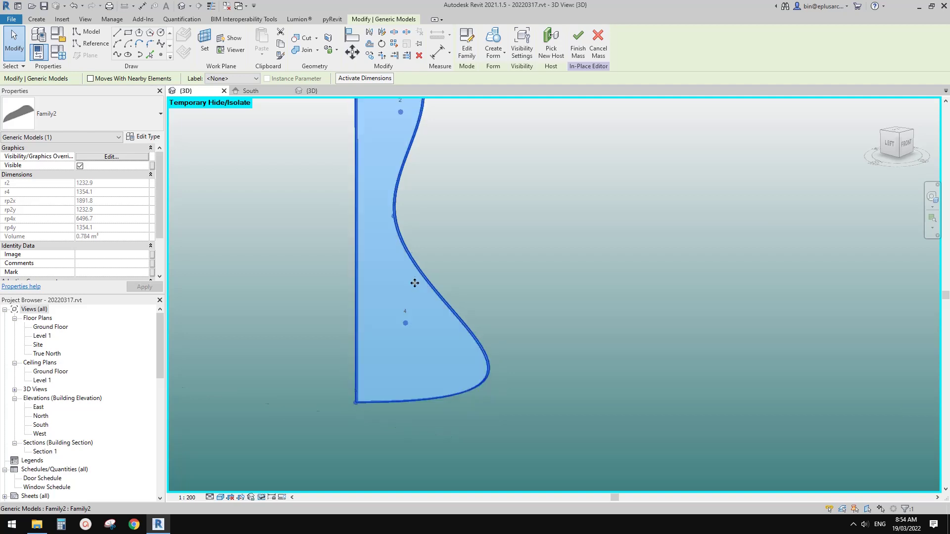
middle_click_drag(406, 192, 396, 250)
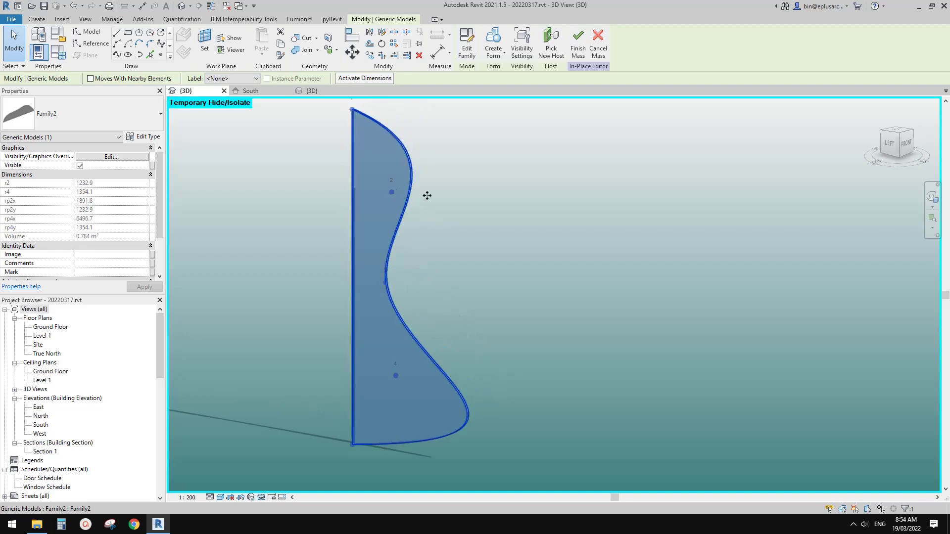
left_click(493, 367)
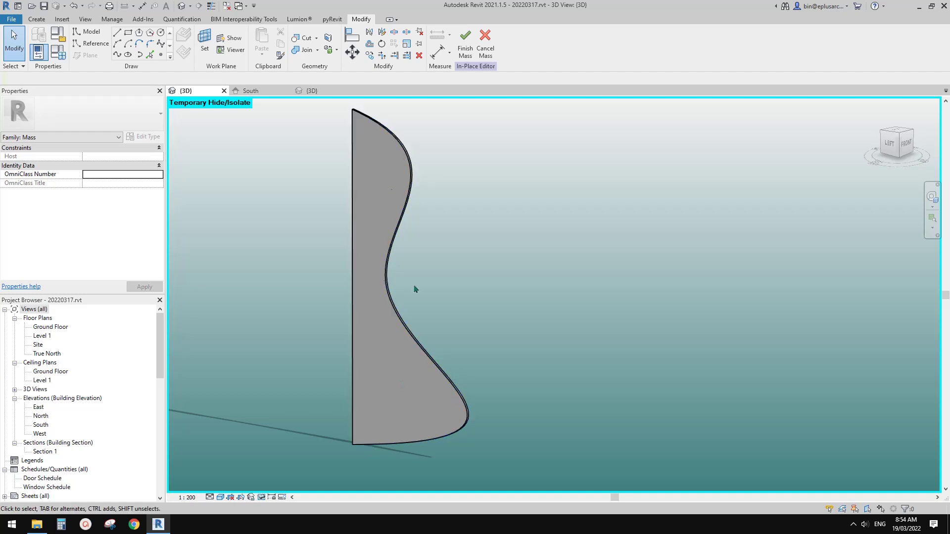
left_click(397, 376)
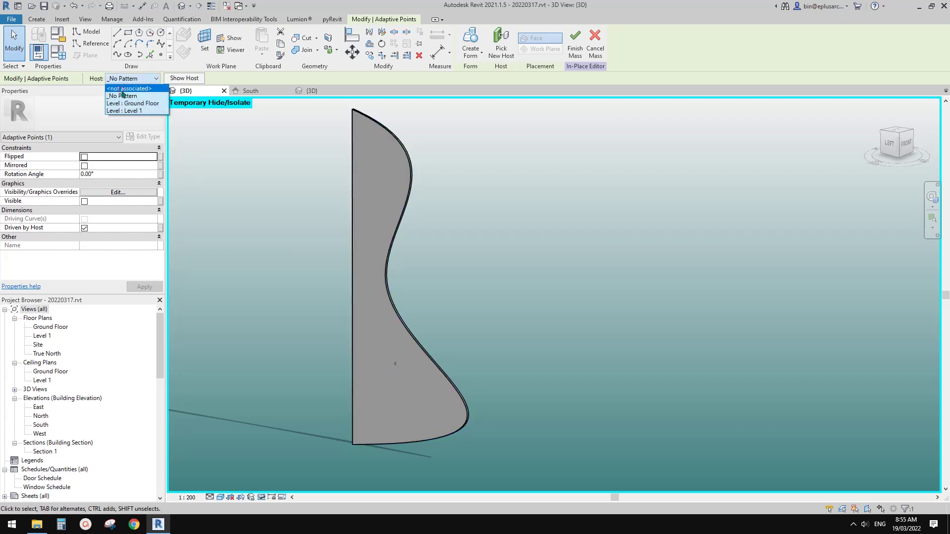
left_click(122, 89)
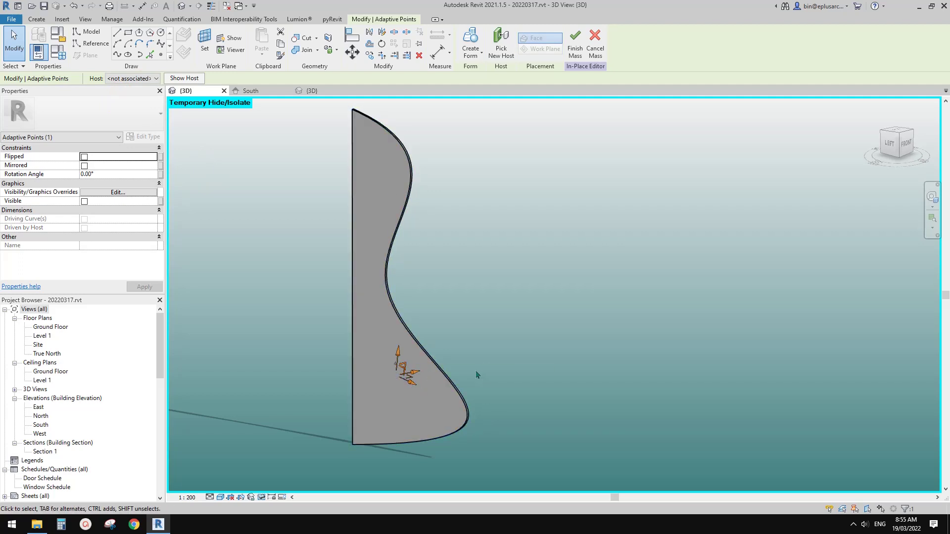
Switch the detached point's axes to the other coordinate system, pull it outward from the wall and restore all temporarily hidden elements
middle_click_drag(461, 370, 405, 358, "shift")
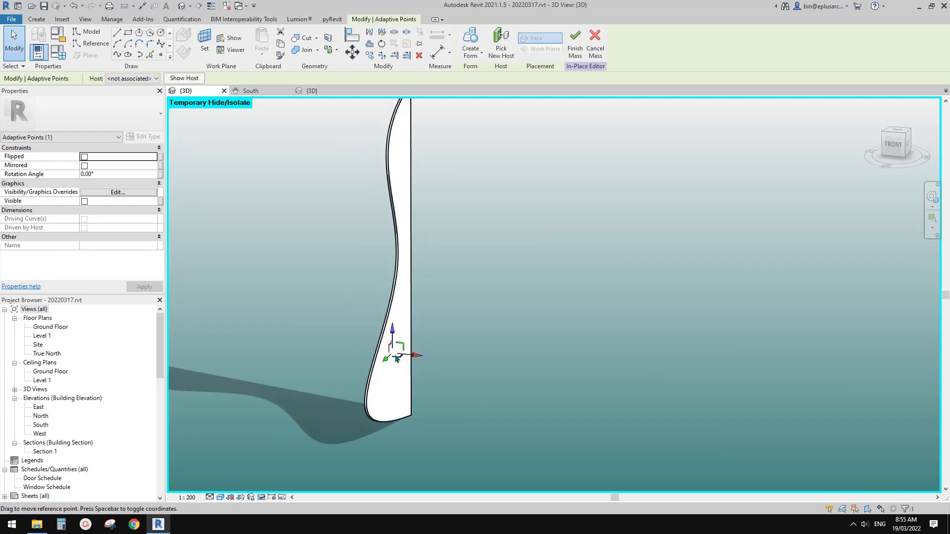
key("space")
mouse_move(410, 364)
middle_mouse_down("shift")
mouse_move(399, 346)
mouse_move(436, 377)
mouse_move(424, 364)
middle_mouse_up("shift")
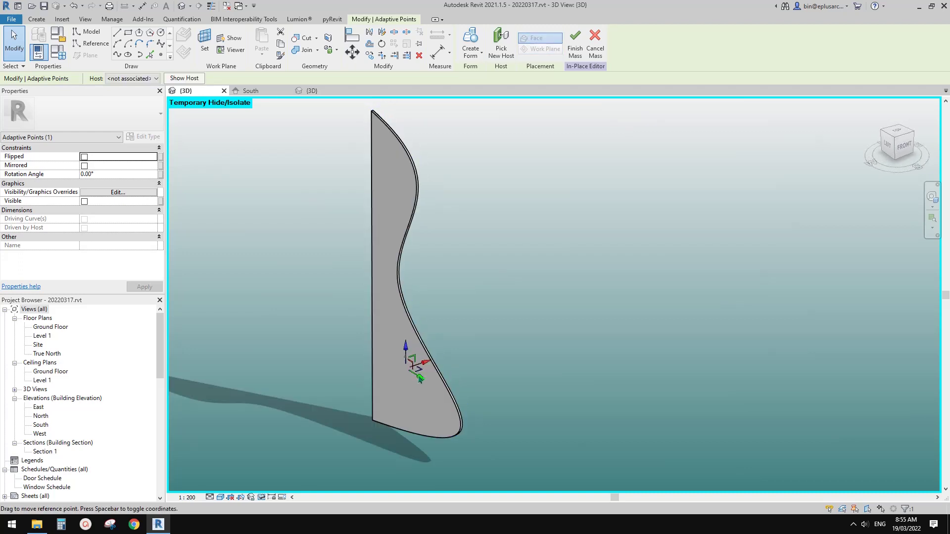
left_click_drag(423, 382, 453, 406)
mouse_move(520, 405)
middle_mouse_down("shift")
mouse_move(577, 340)
mouse_move(480, 372)
mouse_move(382, 366)
mouse_move(547, 396)
middle_mouse_up("shift")
left_click(468, 378)
key("h")
key("r")
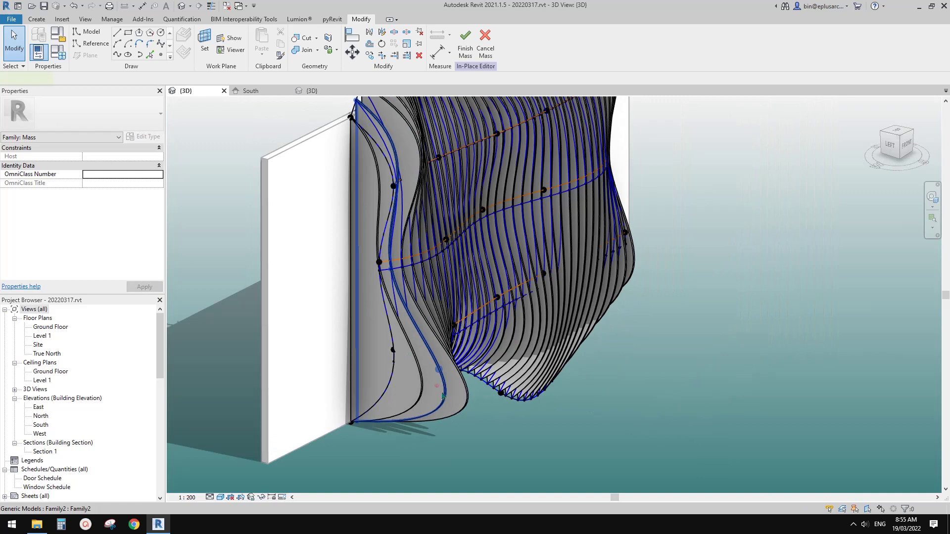
Select the unmodified fin directly beside the edited one and isolate it temporarily in the view
left_click(442, 396)
middle_click_drag(442, 396, 477, 378, "shift")
left_click(482, 414)
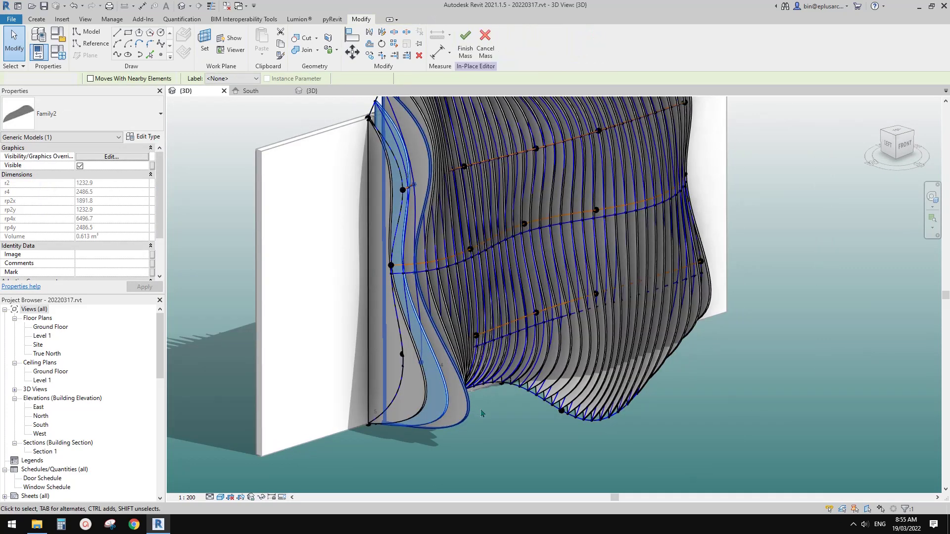
left_click(460, 406)
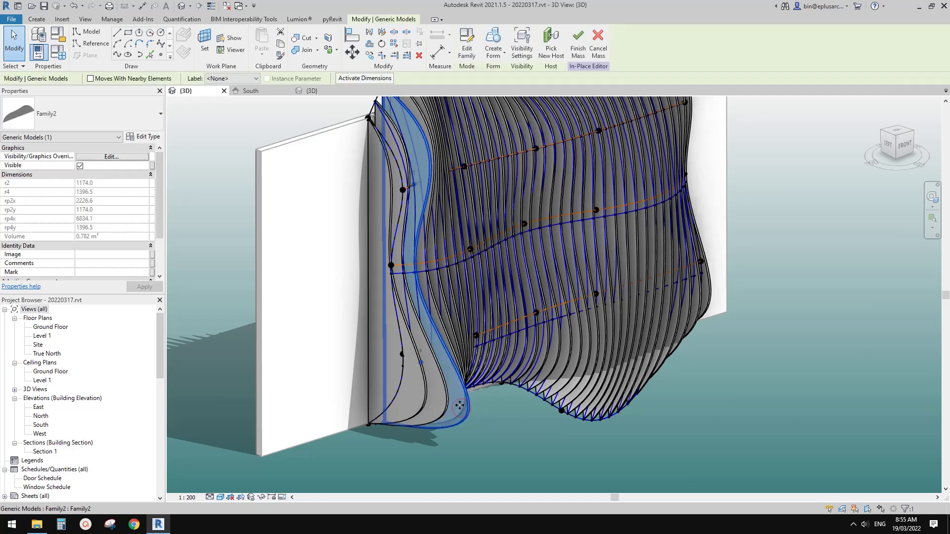
key("i")
left_click(609, 328)
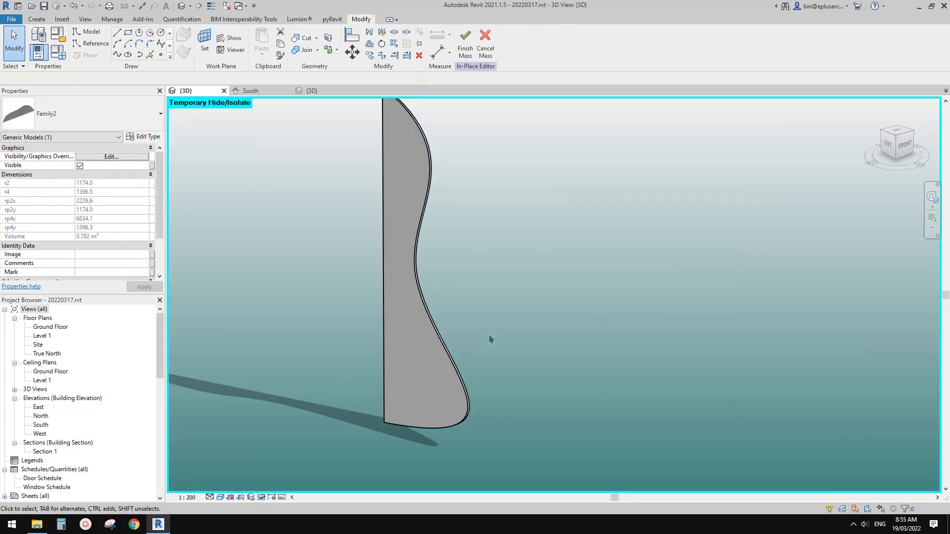
scroll(424, 364, "up", 1)
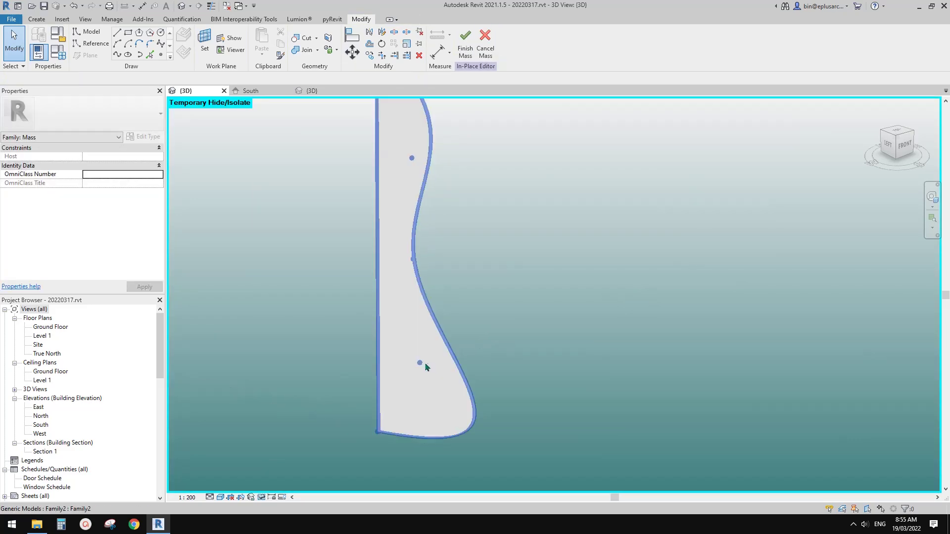
Set the host of this fin's adaptive point 4 to <not associated>, pull the point outward from the wall and restore the hidden elements
left_click(420, 365)
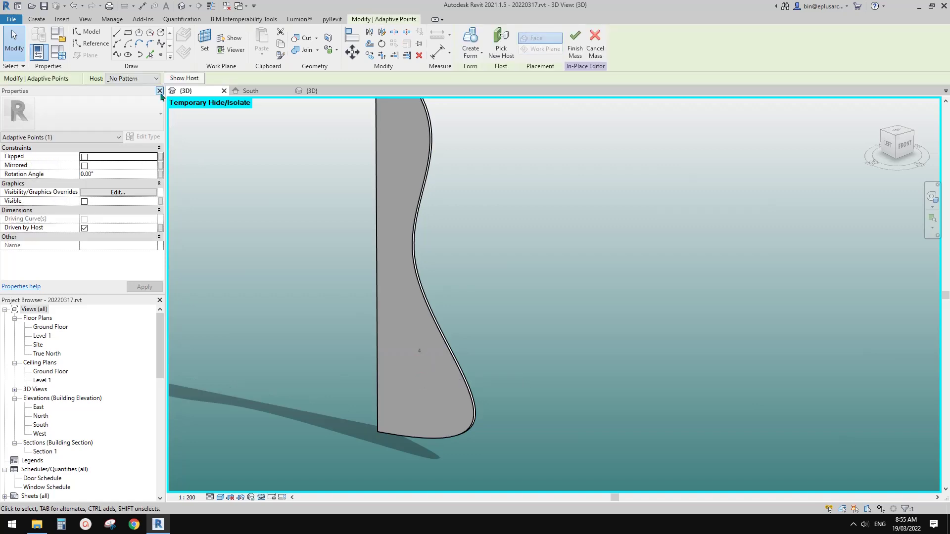
left_click(144, 79)
left_click(130, 90)
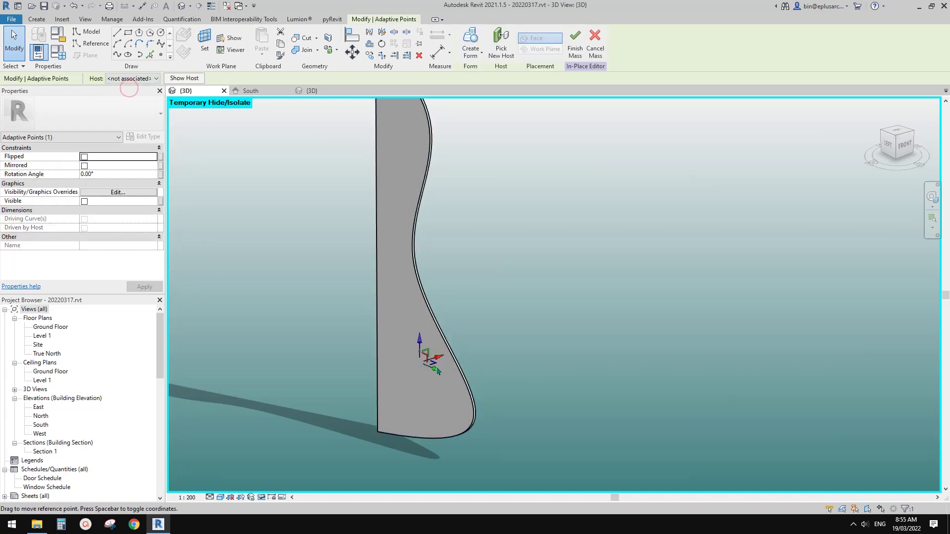
left_click_drag(453, 380, 469, 389)
left_click(549, 297)
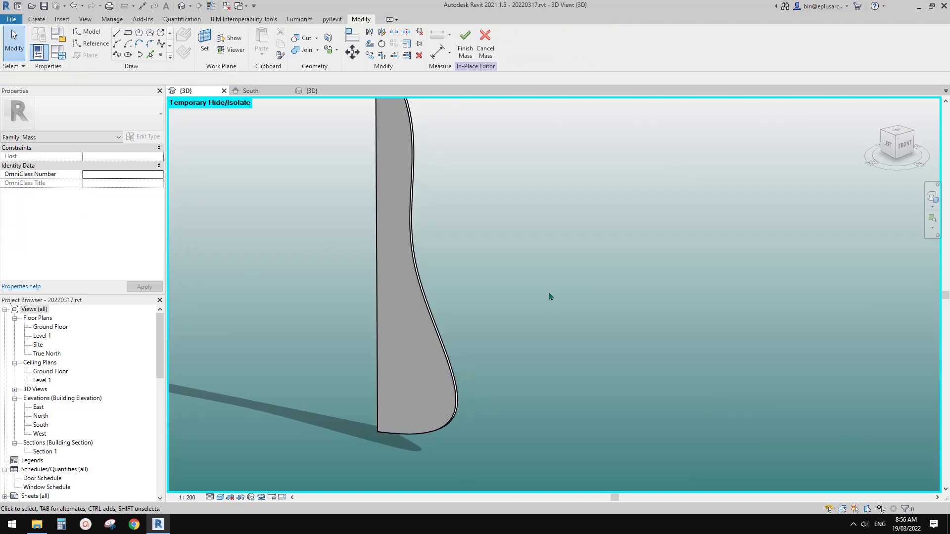
middle_click_drag(549, 297, 505, 222, "shift")
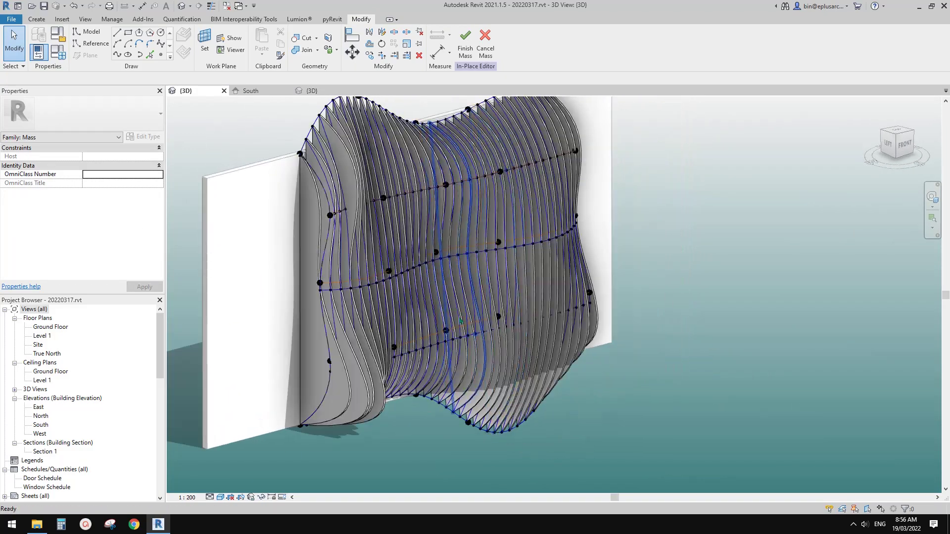
Examine individual fins along the middle, right end and bottom edge of the mass from several angles
left_click(476, 197)
scroll(476, 197, "up", 1)
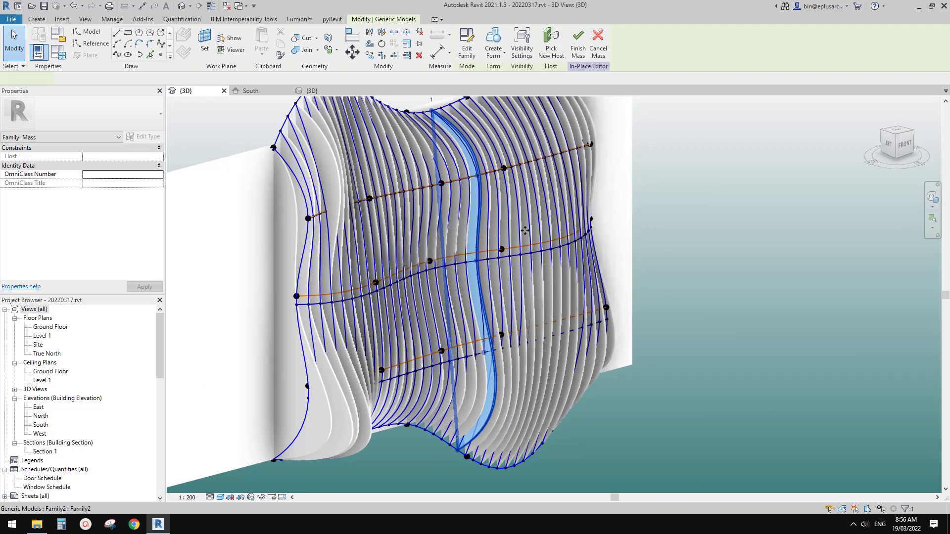
key("Escape")
left_click(530, 234)
left_click(597, 186)
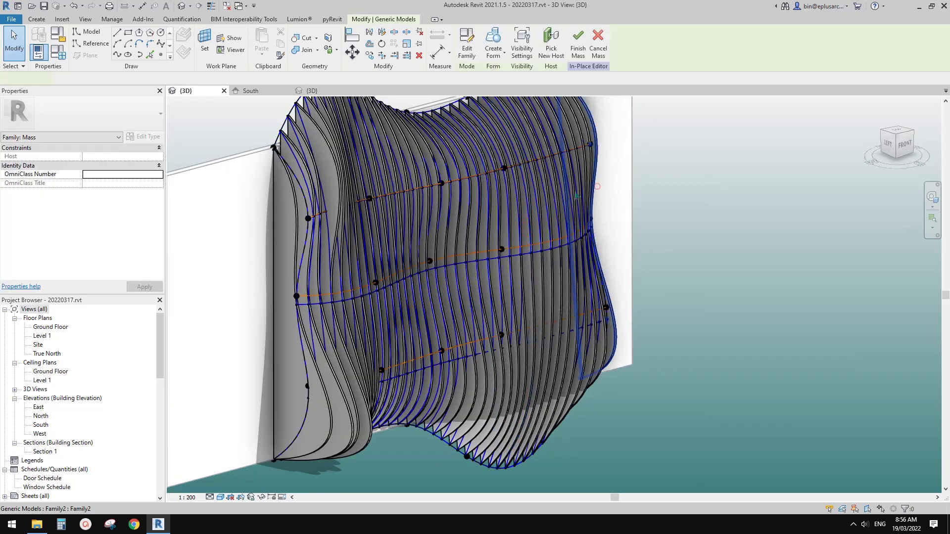
scroll(571, 212, "down", 1)
middle_click_drag(571, 213, 508, 247, "shift")
key("Escape")
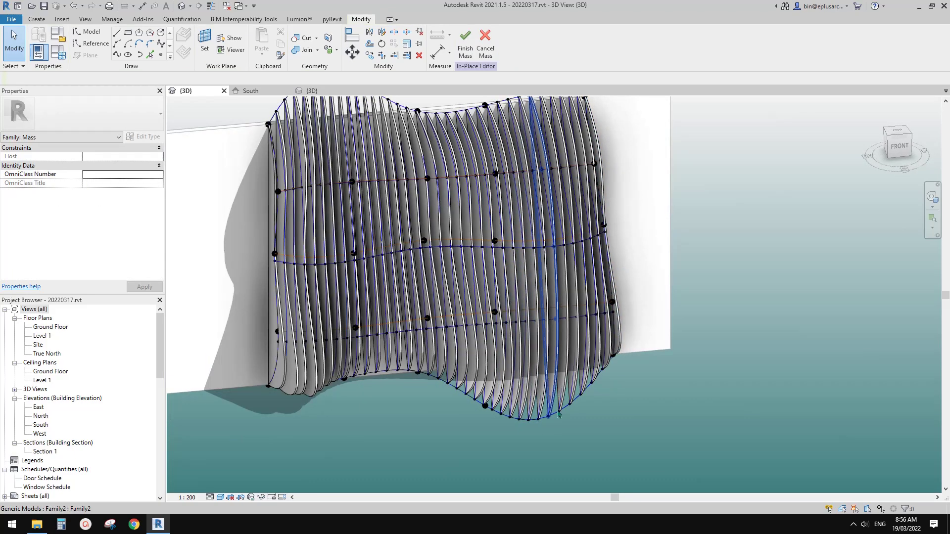
scroll(547, 424, "up", 3)
left_click(546, 422)
middle_click_drag(546, 422, 523, 377, "shift")
key("Escape")
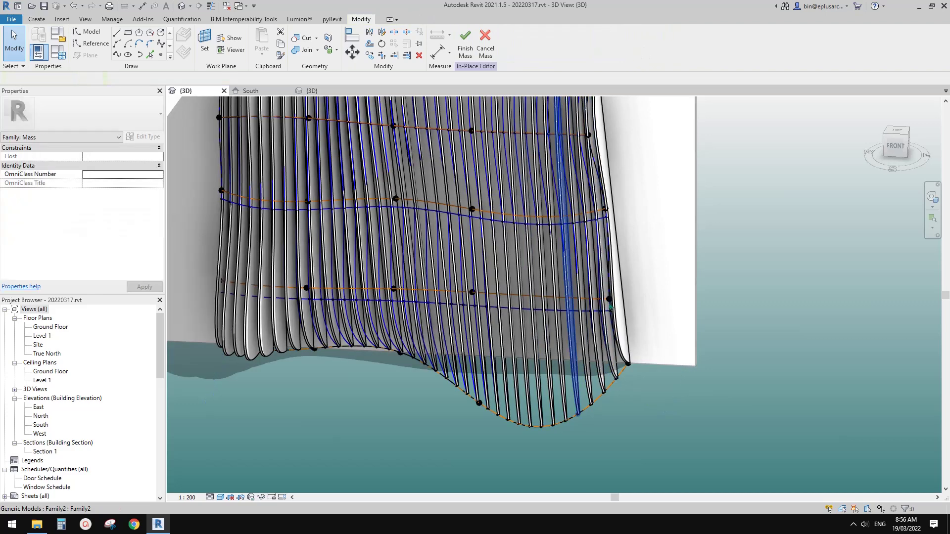
Raise the fourth reference point of the bottom curve to the base of the wall and inspect the edited fins at the left end
left_click(479, 406)
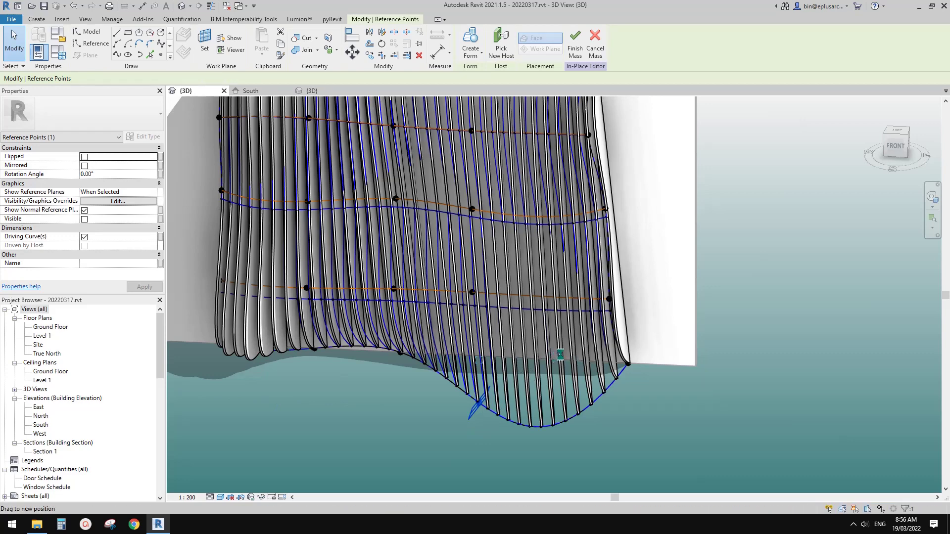
mouse_move(626, 267)
middle_mouse_down("shift")
mouse_move(617, 295)
mouse_move(509, 238)
mouse_move(385, 336)
mouse_move(281, 375)
middle_mouse_up("shift")
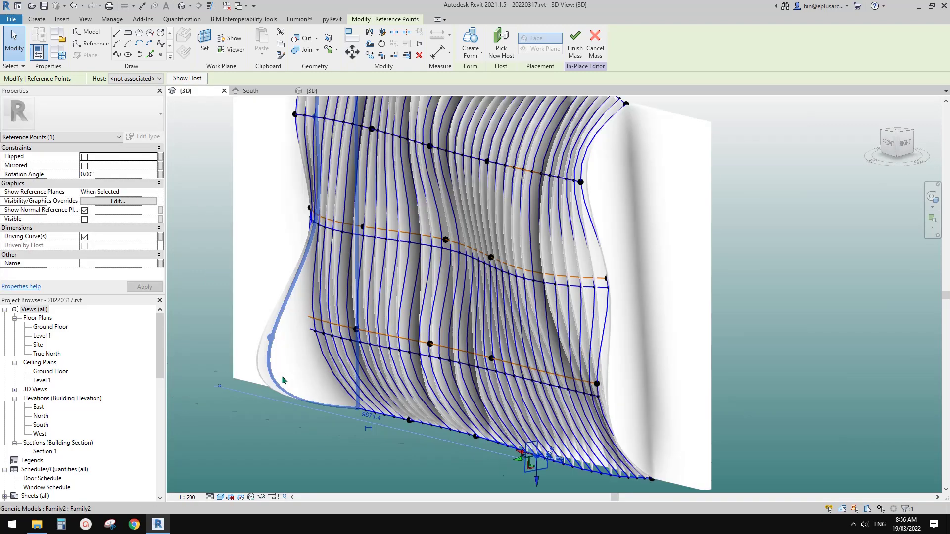
scroll(280, 373, "up", 4)
key("Escape")
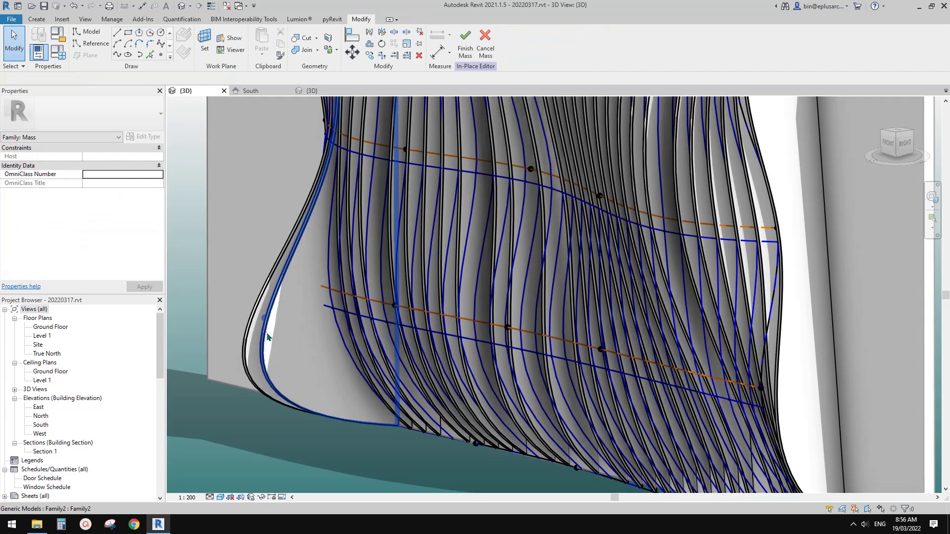
left_click(267, 334)
middle_click_drag(265, 327, 307, 342, "shift")
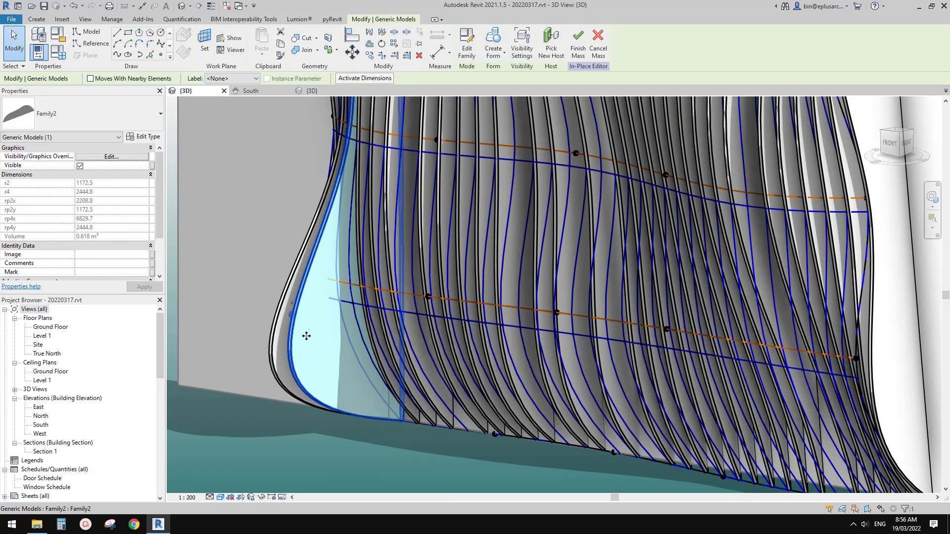
key("Escape")
left_click(308, 352)
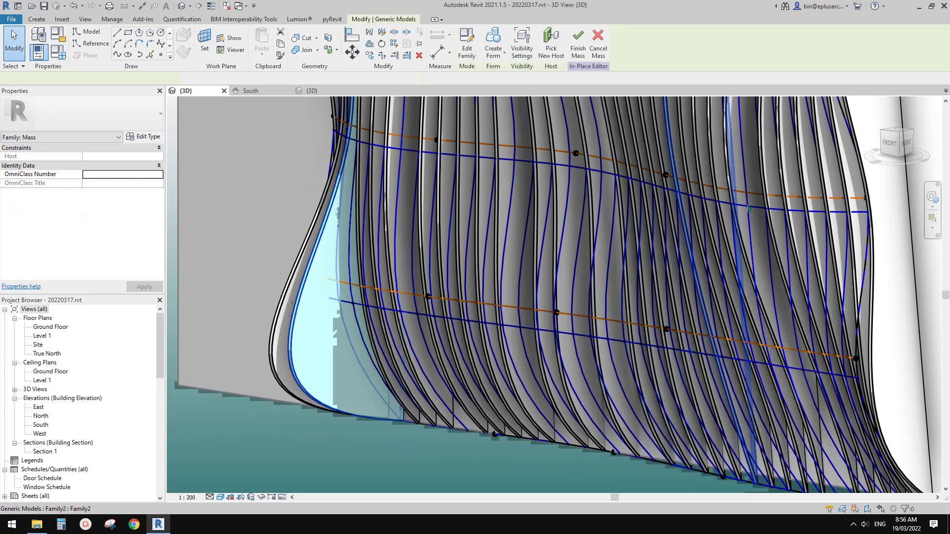
Select the five reference points at the right end of the mass and move them about 1300 mm horizontally outward along the wall
scroll(716, 231, "down", 2)
scroll(619, 266, "down", 1)
middle_click_drag(474, 312, 443, 414, "shift")
scroll(554, 272, "up", 1)
middle_click_drag(543, 279, 491, 299)
scroll(517, 308, "down", 1)
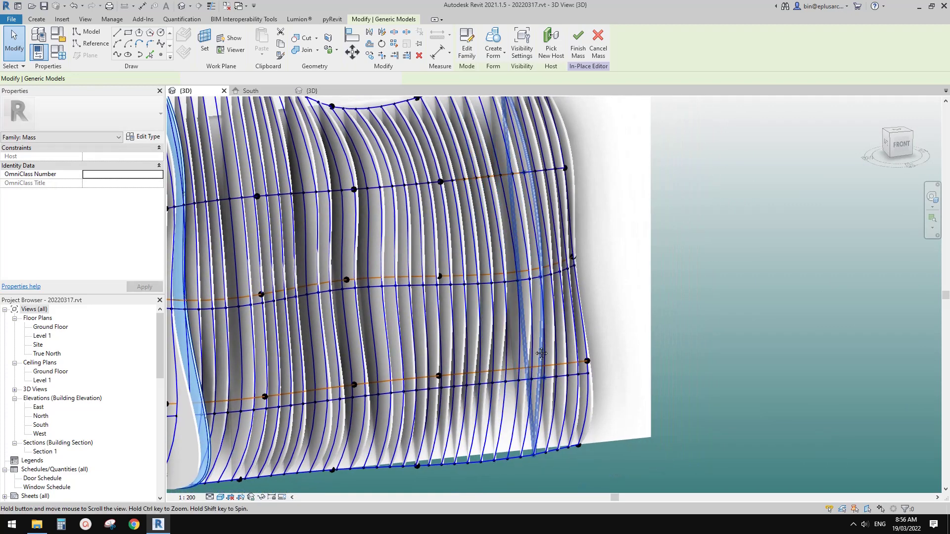
middle_click_drag(541, 355, 510, 149)
left_click_drag(505, 131, 592, 467)
key("v")
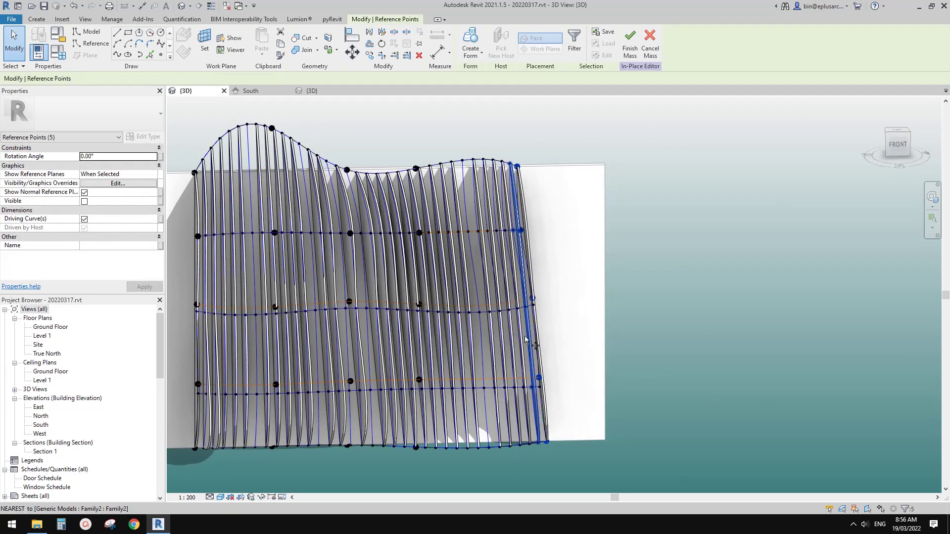
left_click(525, 308)
left_click(572, 308)
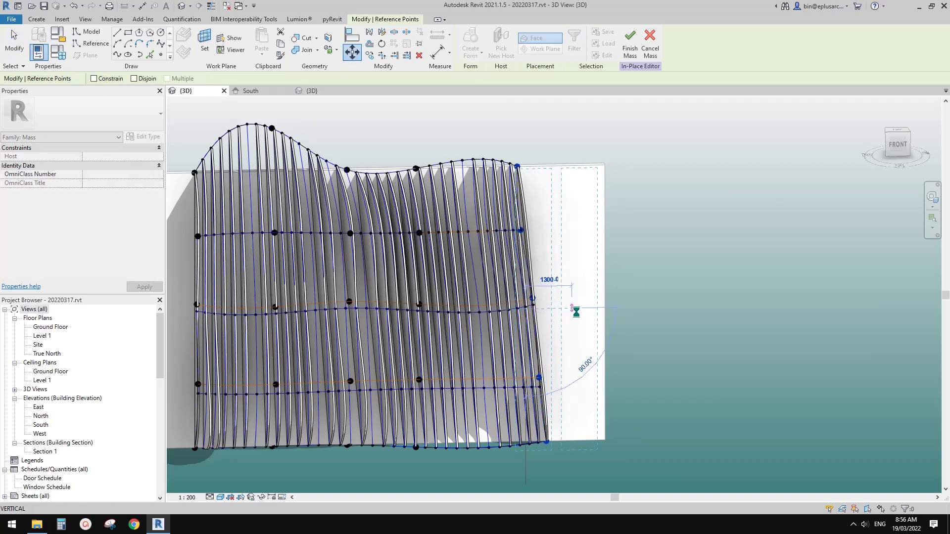
Resolve the Family2 error by deleting the type that cannot be made and clear the selection
left_click(540, 277)
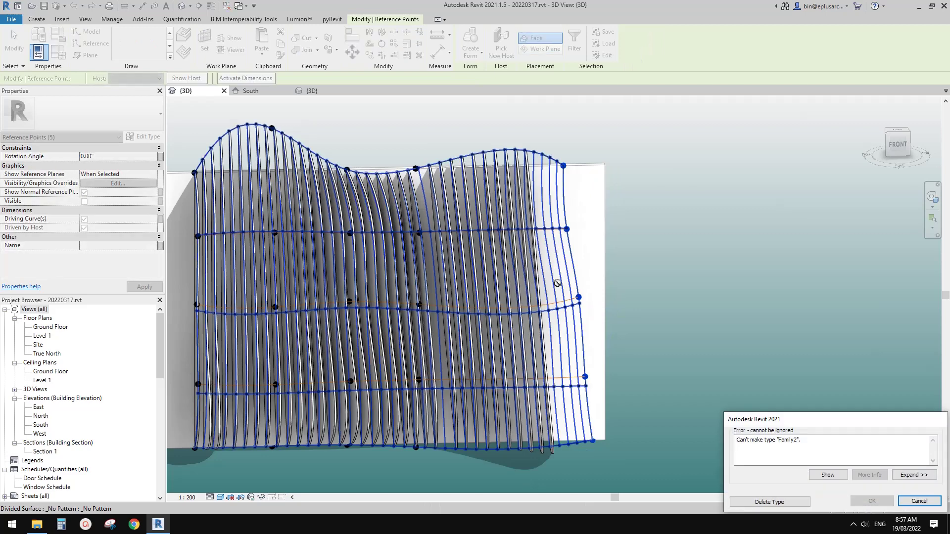
left_click(770, 502)
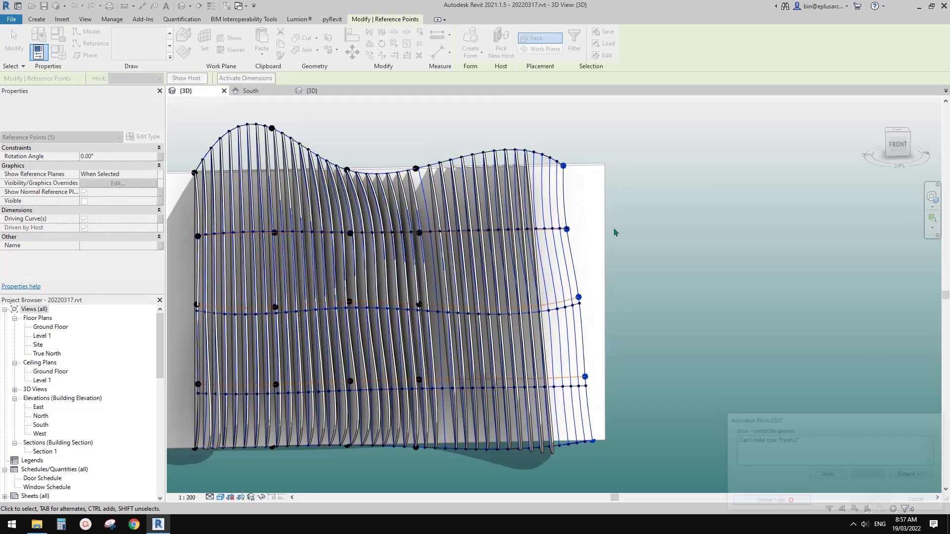
key("Escape")
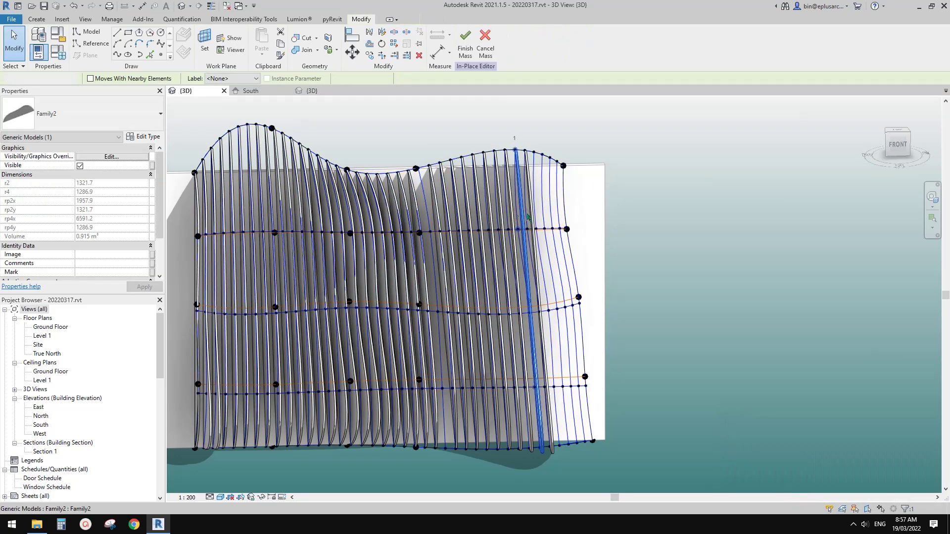
Examine the last fin and the stretched divided surface at the right end of the mass from several angles
left_click(523, 208)
scroll(547, 215, "up", 4)
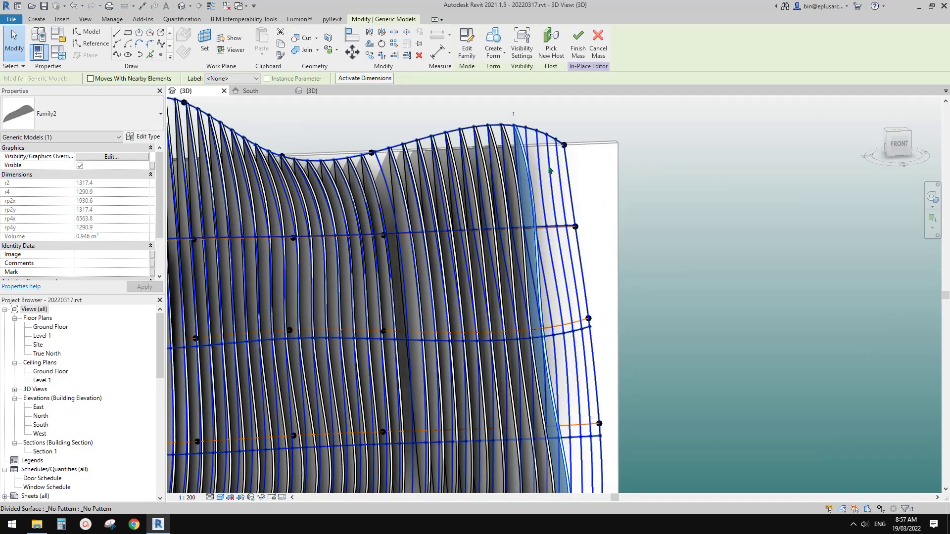
key("Escape")
left_click(551, 201)
scroll(582, 198, "down", 1)
middle_click_drag(577, 198, 574, 116)
middle_click_drag(581, 209, 539, 241, "shift")
scroll(539, 231, "down", 1)
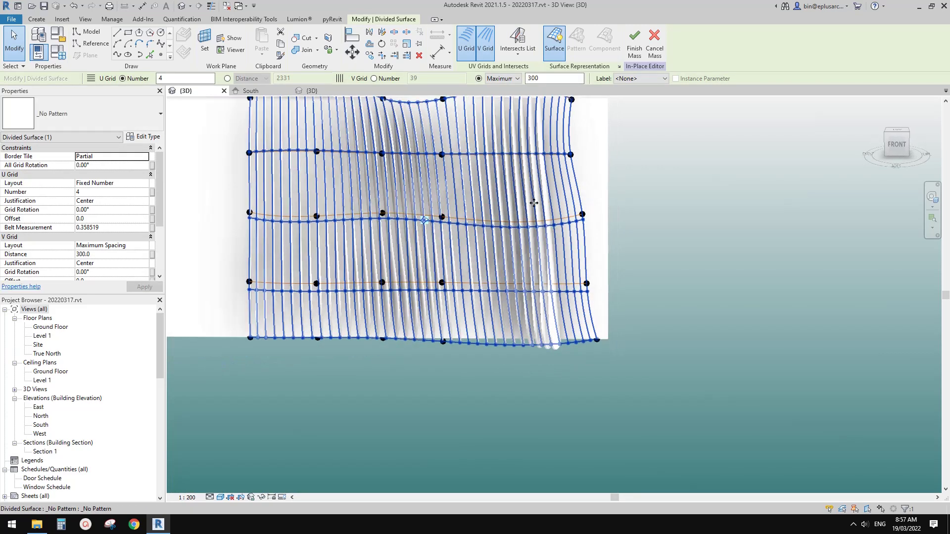
middle_click_drag(537, 197, 528, 255)
middle_click_drag(528, 255, 490, 278, "shift")
key("Escape")
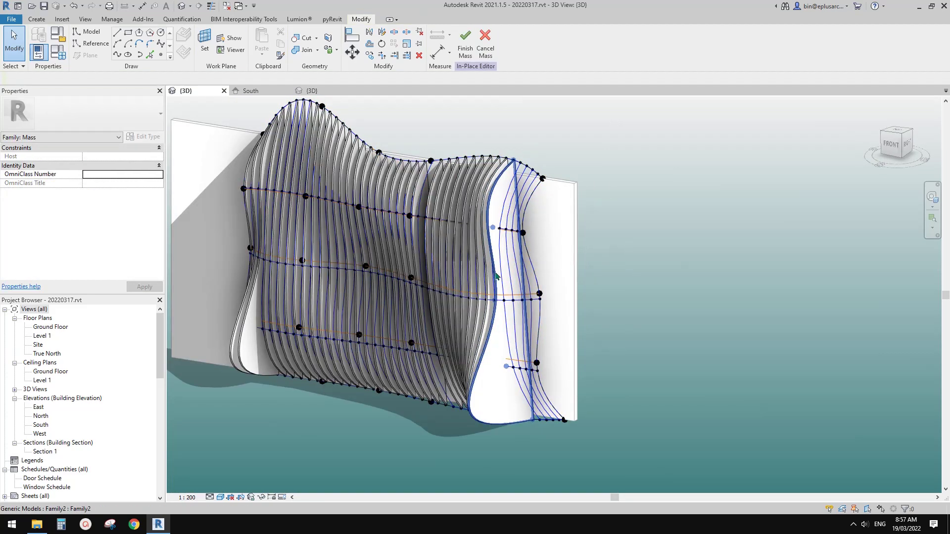
Select all instances of the Family2 fin, exclude the last fin at the right end of the mass, and delete the rest
left_click(495, 271)
key("s")
key("a")
left_click(501, 248)
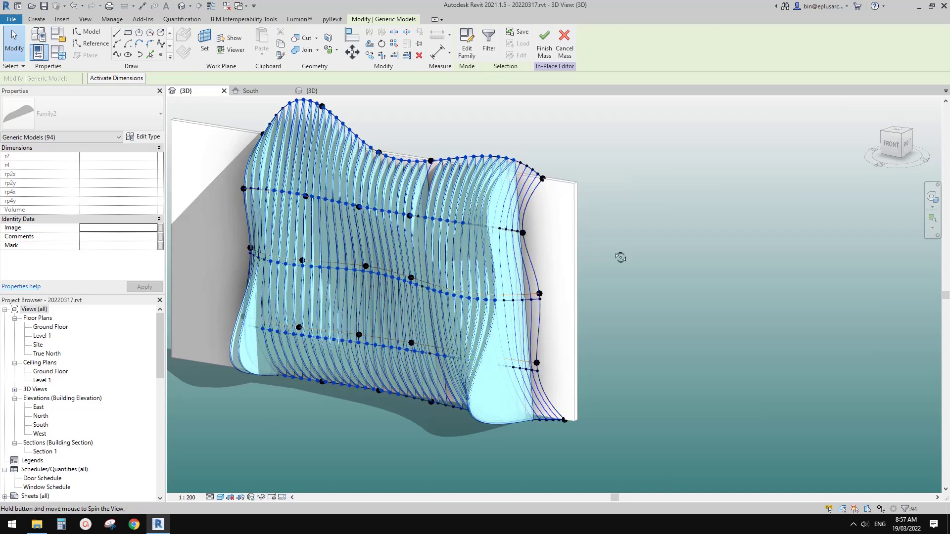
middle_click_drag(621, 257, 658, 231, "shift")
scroll(550, 215, "up", 2)
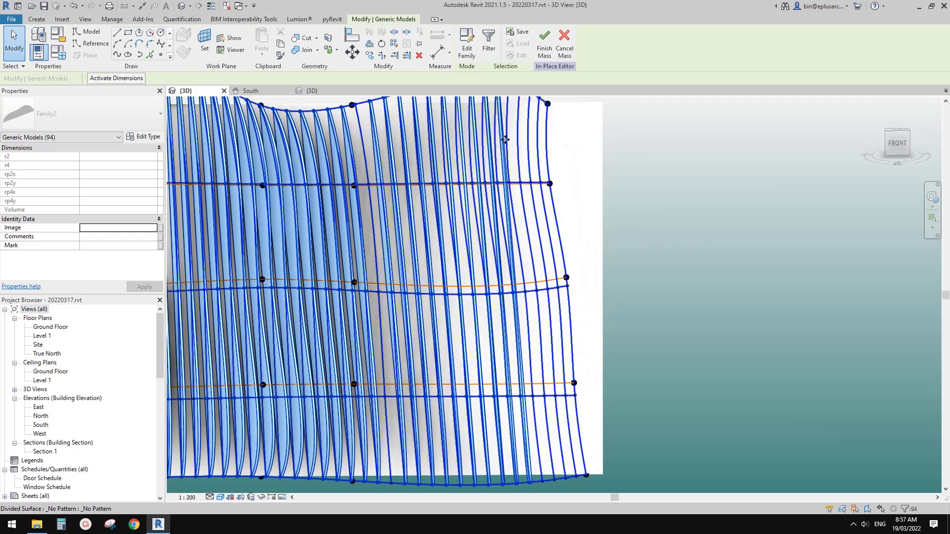
left_click(502, 152, "shift")
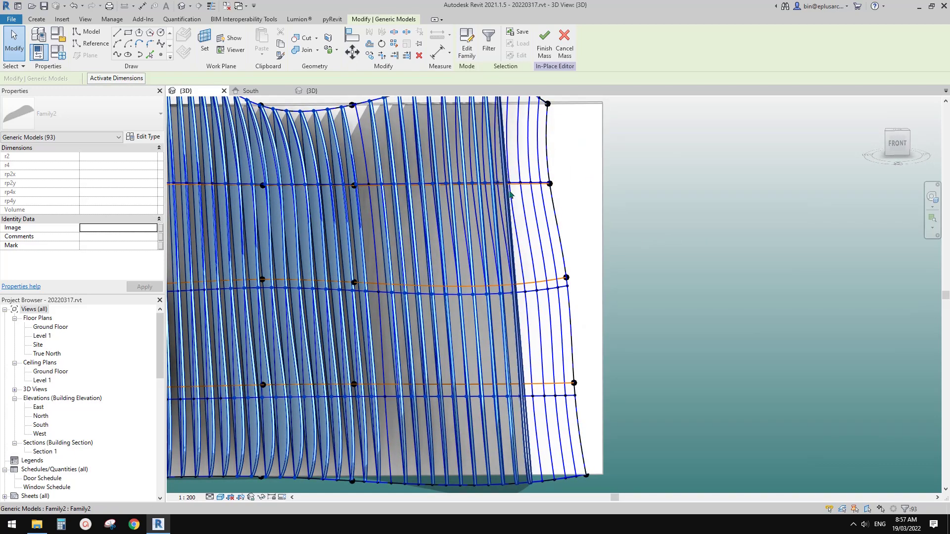
key("Delete")
Repeat the single remaining Family2 fin across the whole divided surface of the mass
scroll(513, 203, "down", 2)
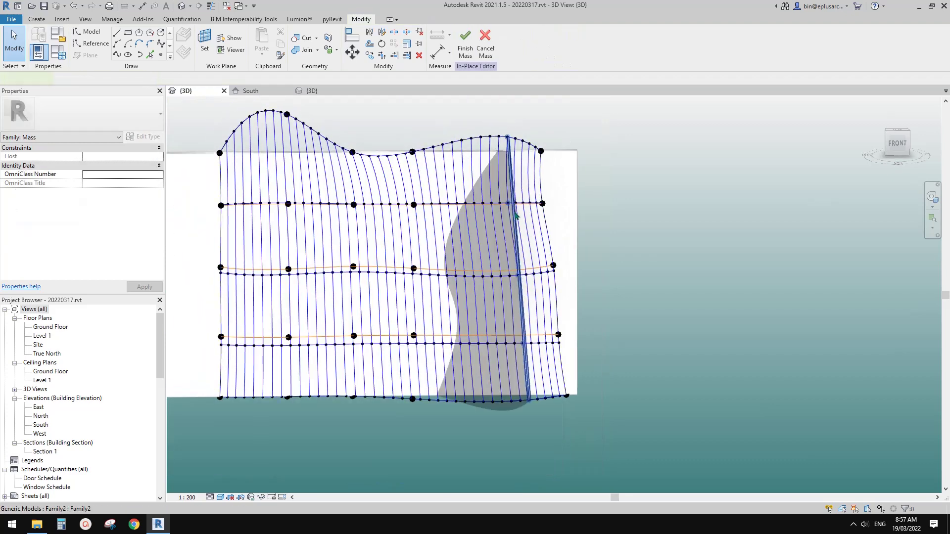
left_click(515, 215)
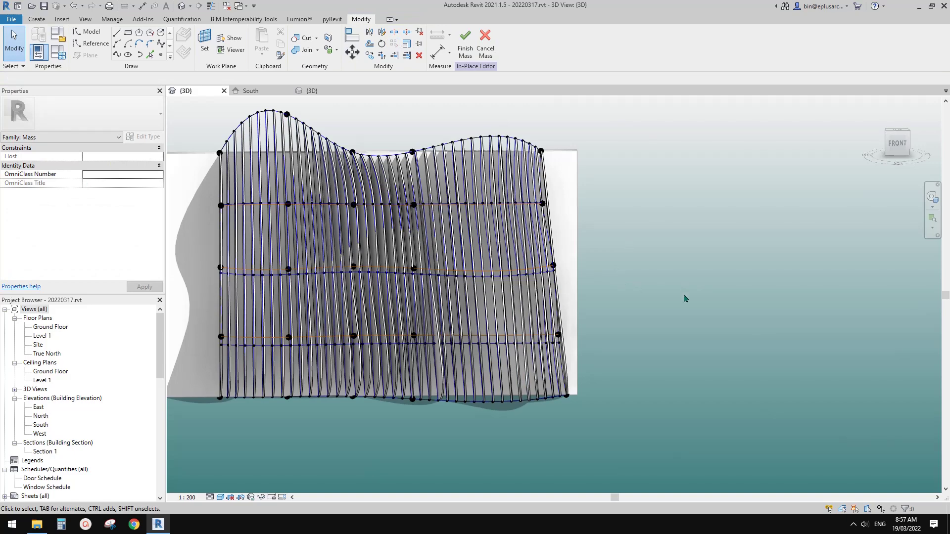
middle_click_drag(685, 299, 572, 201, "shift")
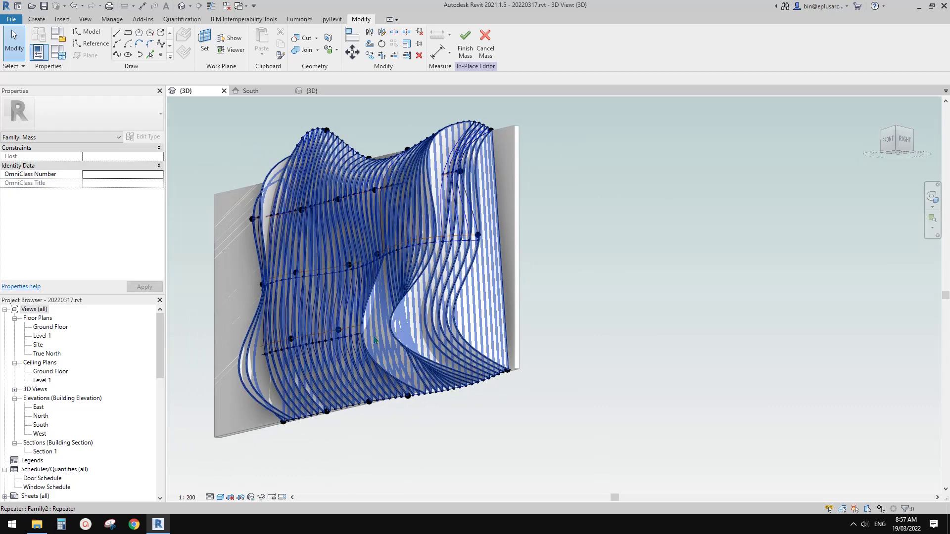
Check the parameters of one protruding repeated fin, clear the selection and examine the fins' lower edges from the other side
left_click(375, 339)
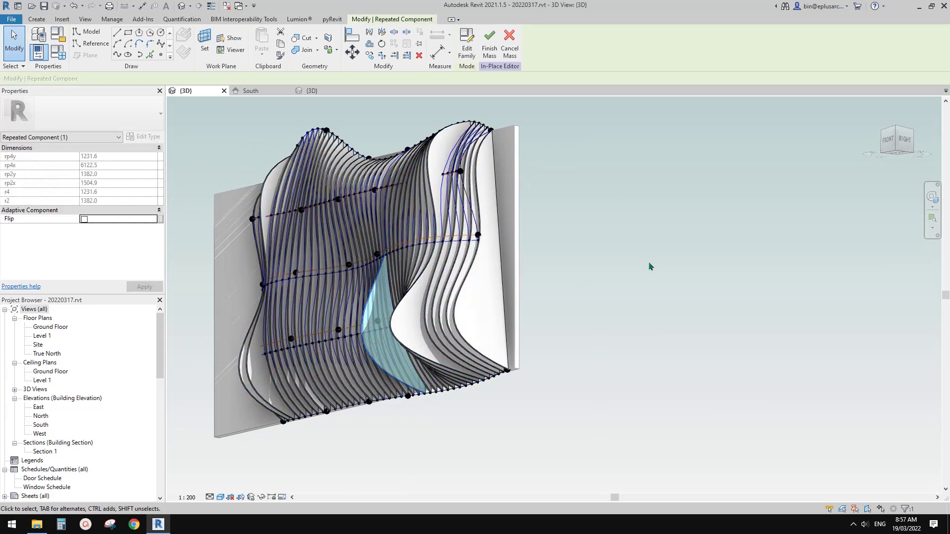
left_click(559, 278)
mouse_move(559, 278)
middle_mouse_down("shift")
mouse_move(615, 311)
mouse_move(723, 324)
mouse_move(541, 304)
mouse_move(578, 365)
mouse_move(545, 360)
mouse_move(547, 383)
mouse_move(504, 389)
middle_mouse_up("shift")
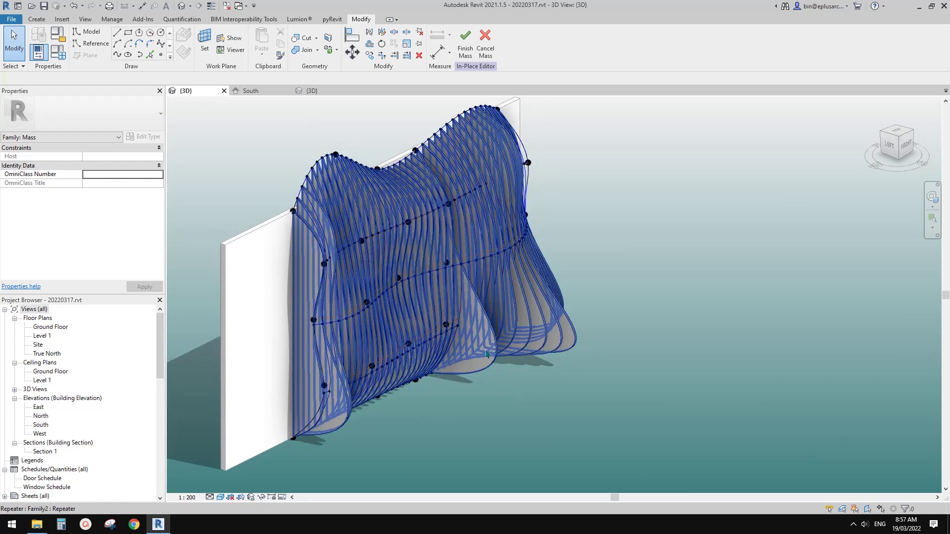
scroll(485, 350, "up", 4)
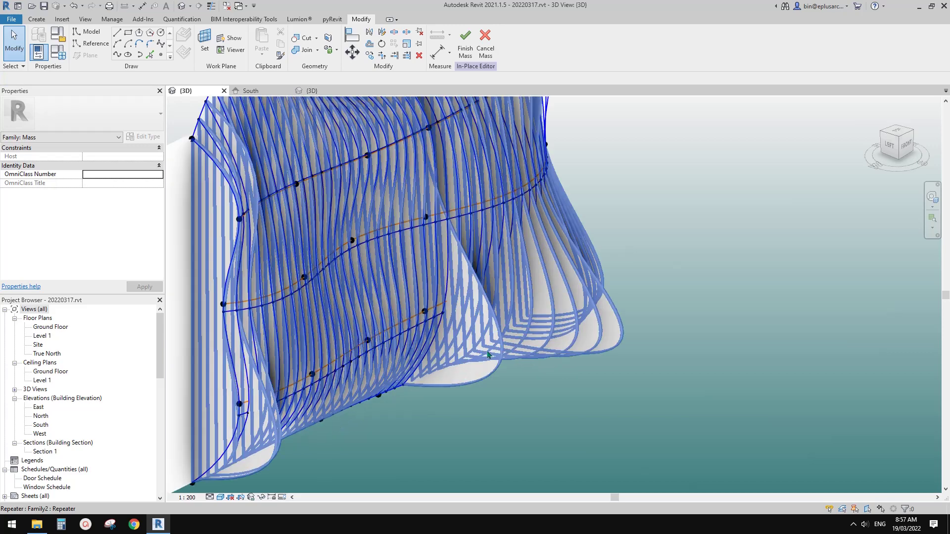
middle_click_drag(542, 362, 545, 376)
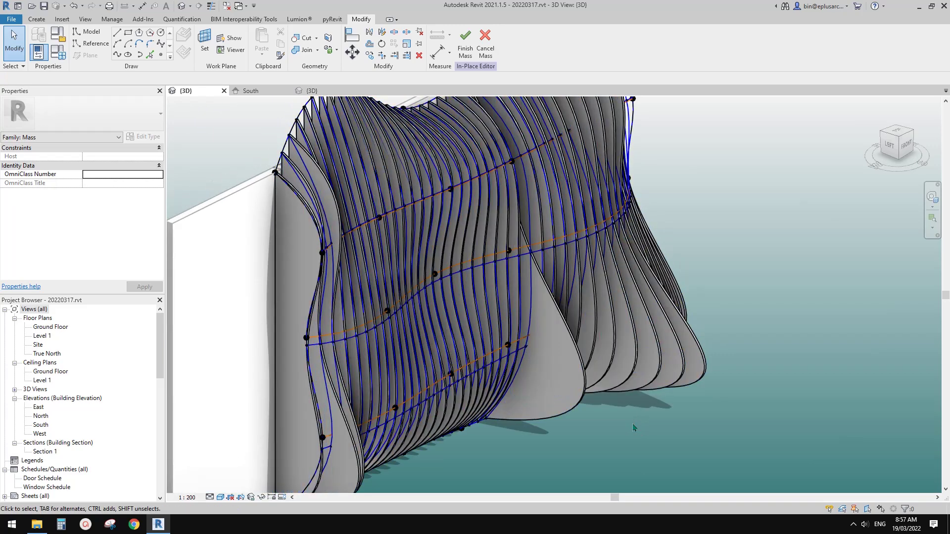